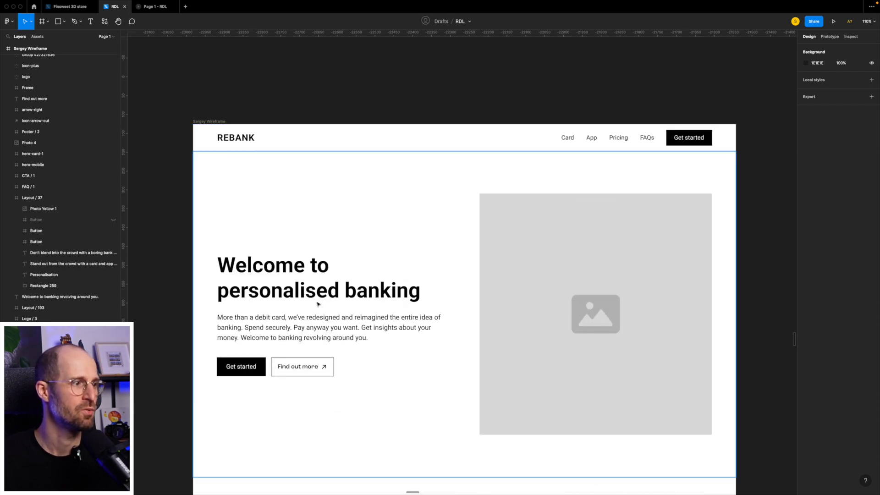
Examine the grey Rebank homepage wireframe section by section, from the hero down to the footer.
scroll(320, 304, down, 5)
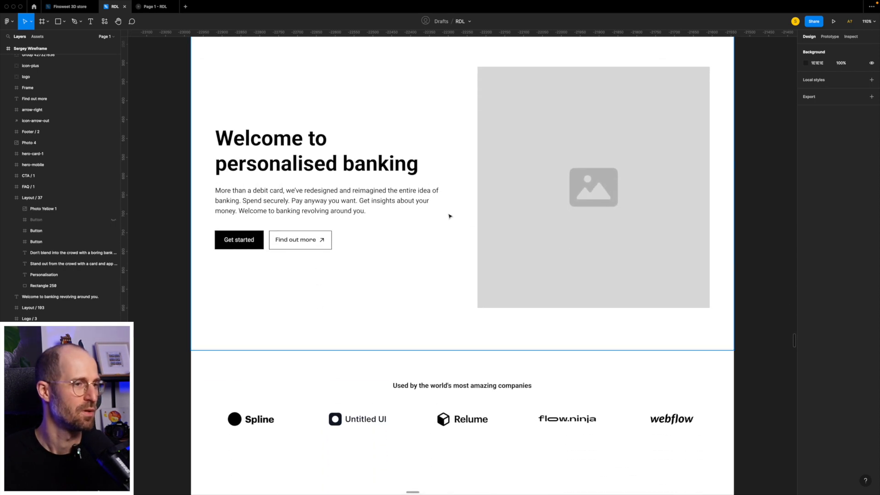
scroll(449, 209, down, 8)
scroll(449, 219, down, 6)
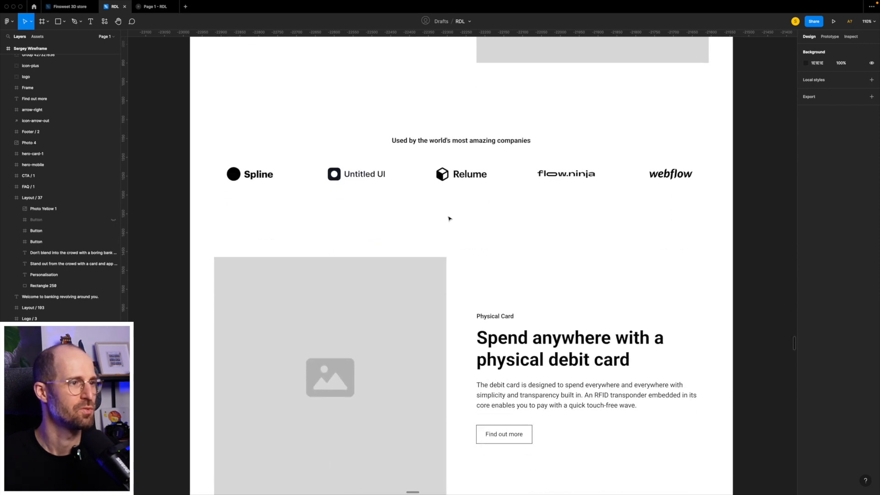
scroll(449, 219, down, 14)
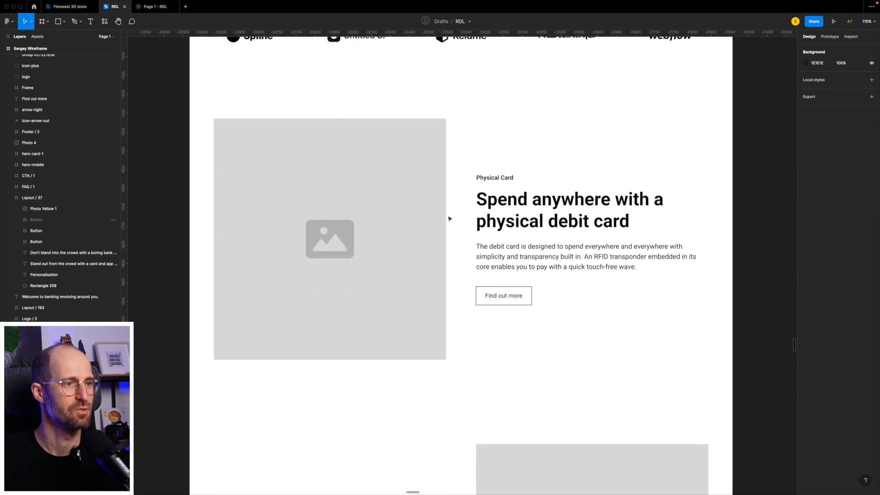
scroll(449, 218, down, 20)
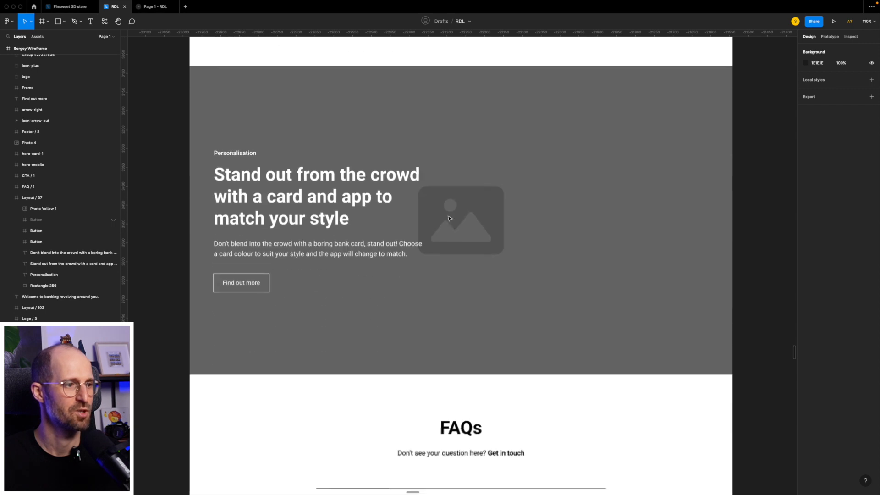
scroll(449, 219, up, 3)
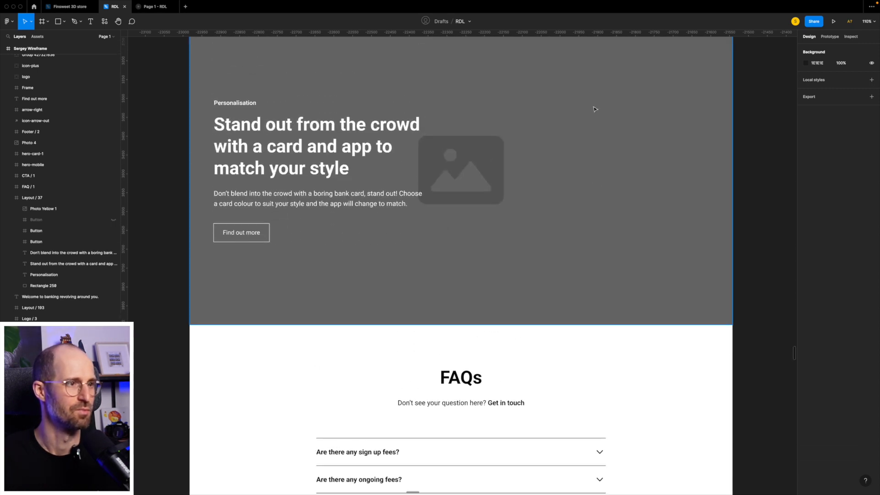
scroll(369, 238, down, 8)
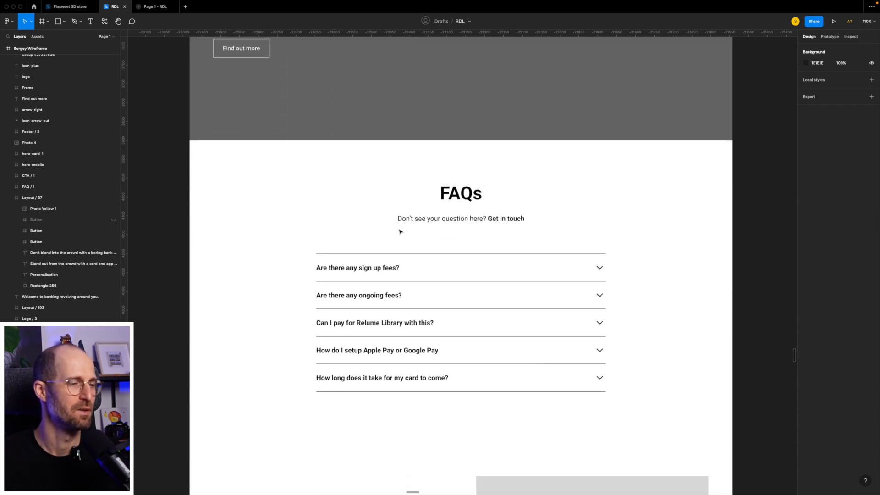
scroll(400, 232, down, 13)
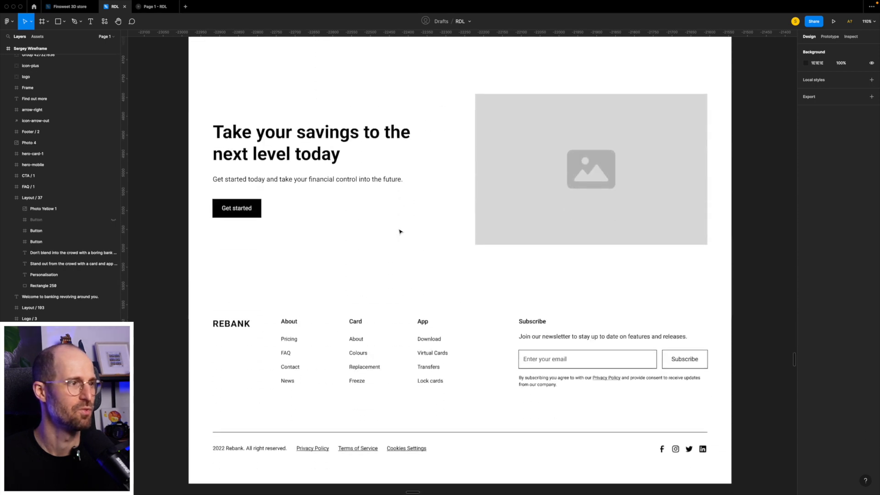
scroll(399, 231, down, 2)
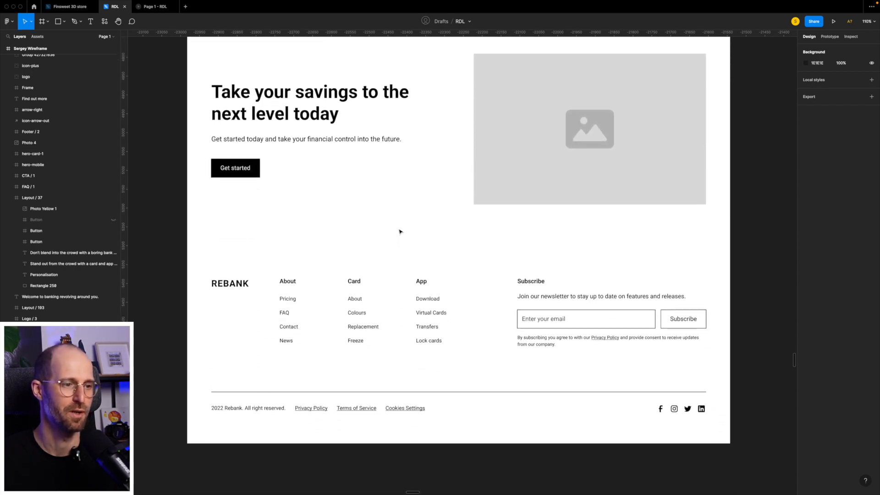
Review the styled Rebank homepage design beside the wireframe, from its footer up to the hero section.
scroll(399, 231, right, 10)
scroll(399, 231, right, 12)
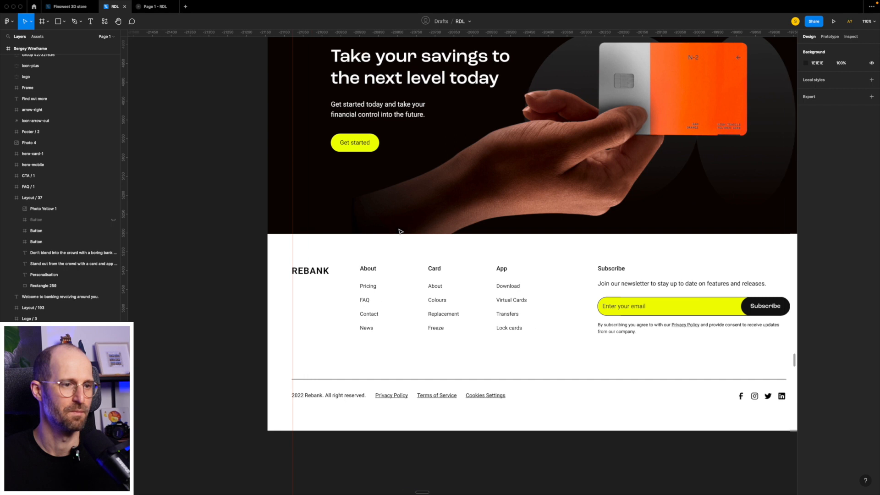
scroll(400, 231, up, 20)
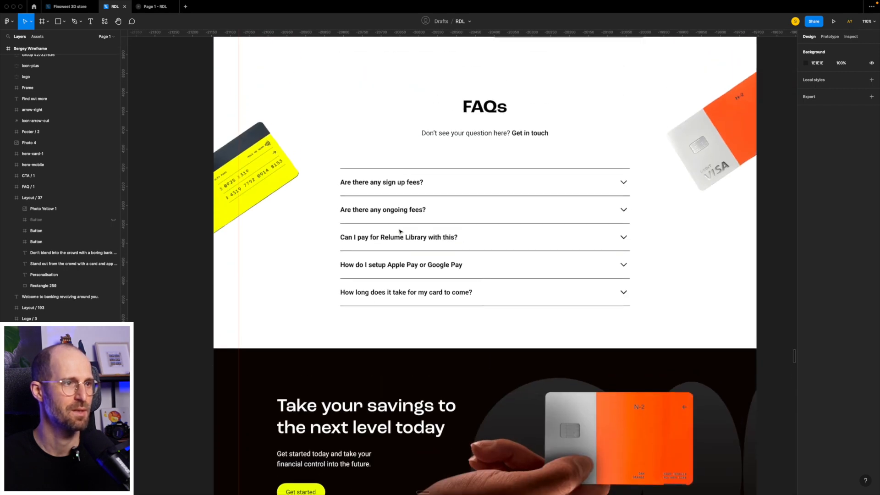
scroll(399, 231, up, 17)
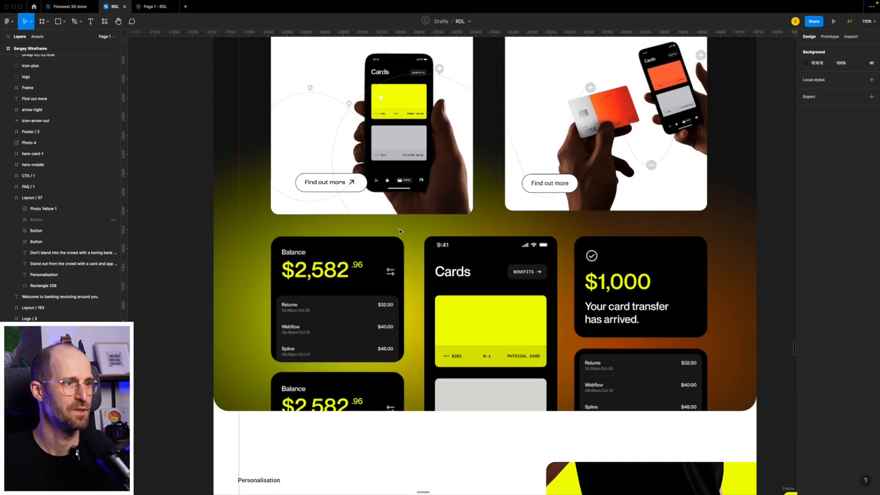
scroll(430, 213, up, 6)
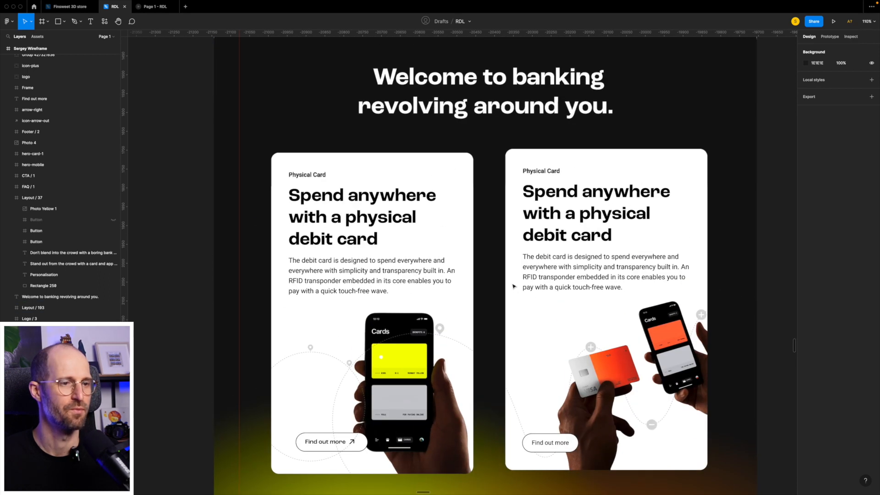
scroll(544, 209, up, 10)
scroll(544, 210, up, 10)
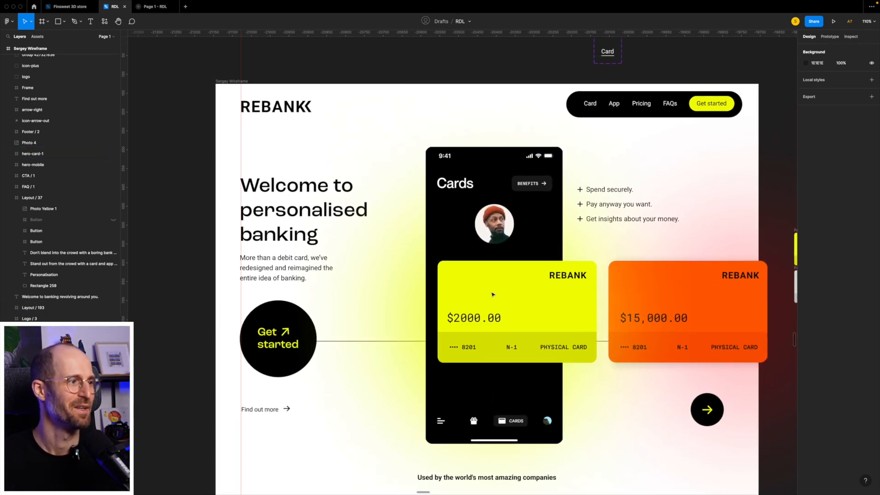
Inspect the styled hero section closely, including the bank cards, round arrow button, phone mockup and Get started circle.
scroll(490, 293, left, 15)
scroll(458, 284, right, 15)
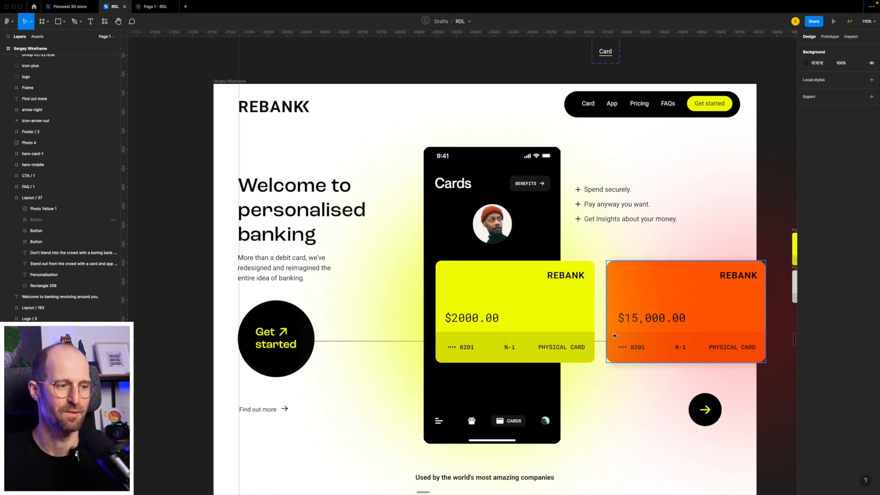
scroll(615, 335, down, 3)
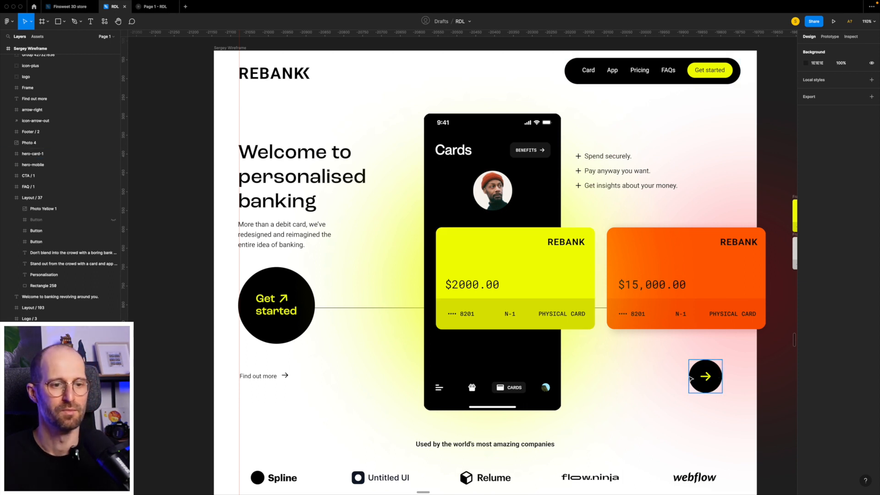
scroll(698, 378, up, 5)
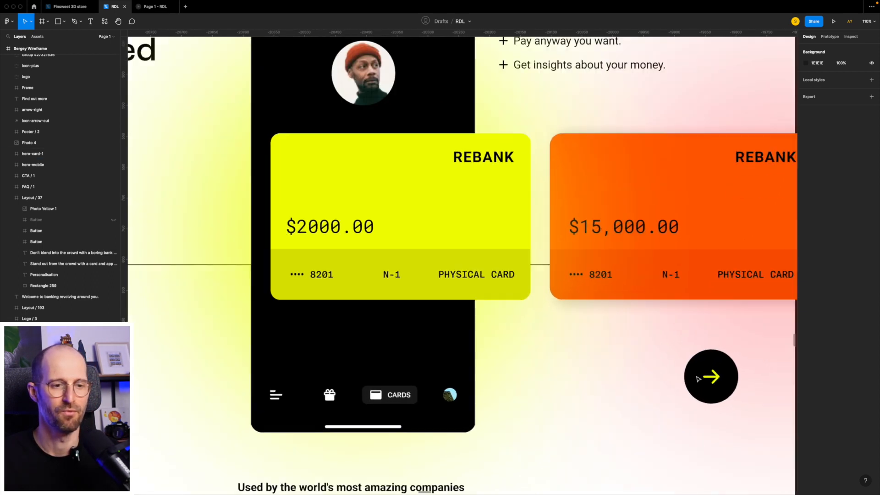
scroll(697, 377, right, 1)
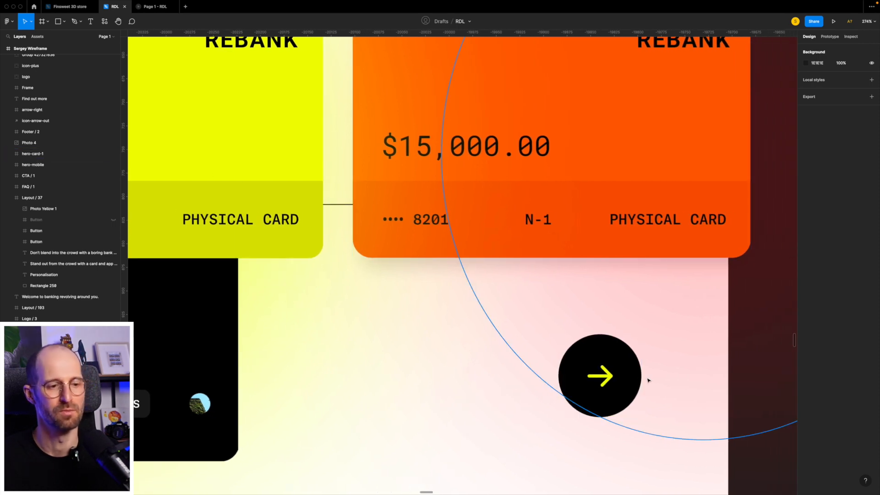
scroll(485, 322, down, 5)
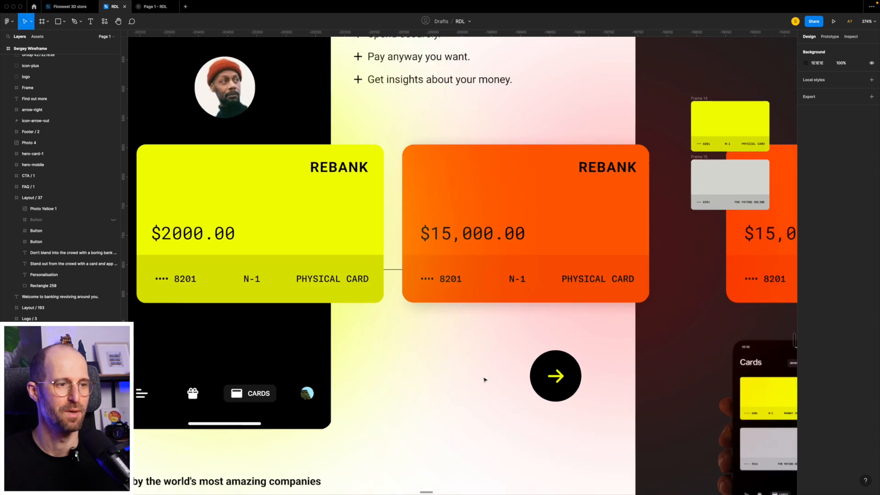
scroll(481, 321, left, 5)
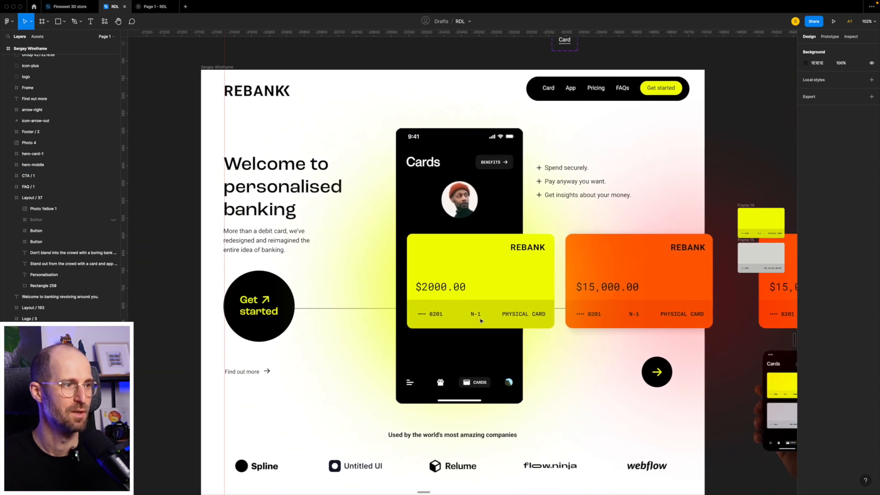
scroll(637, 269, down, 1)
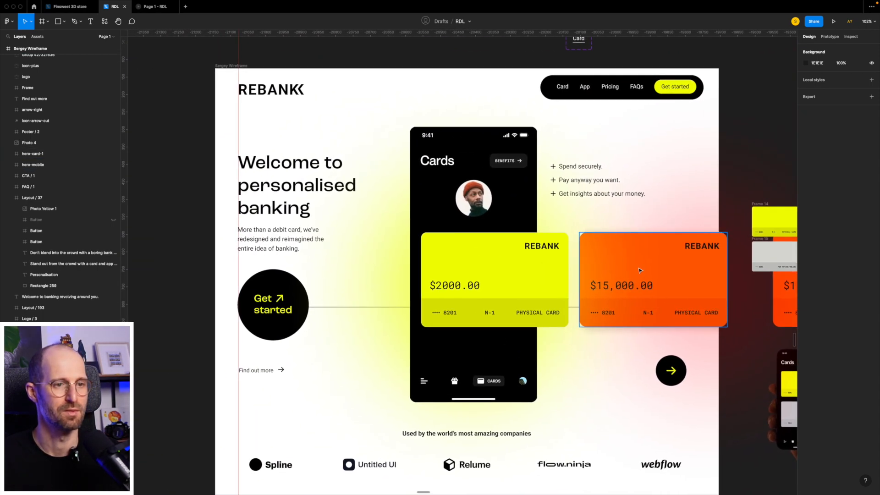
scroll(639, 271, down, 1)
scroll(628, 256, up, 5)
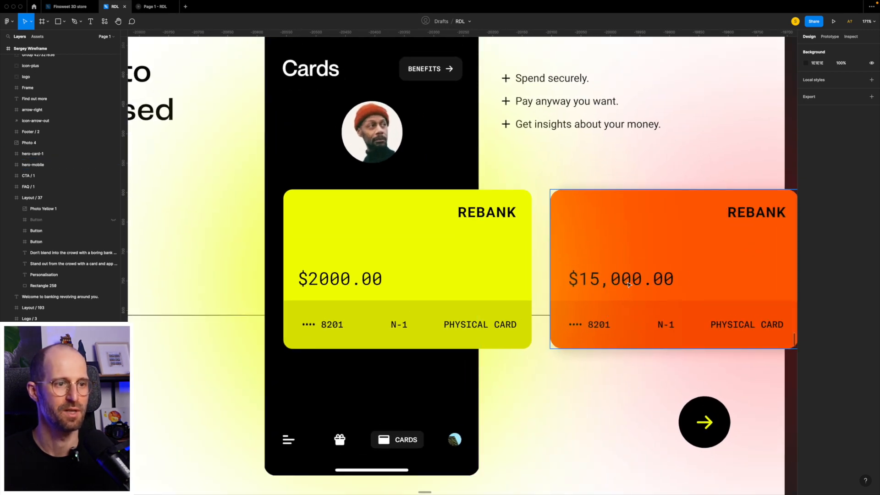
scroll(628, 284, left, 5)
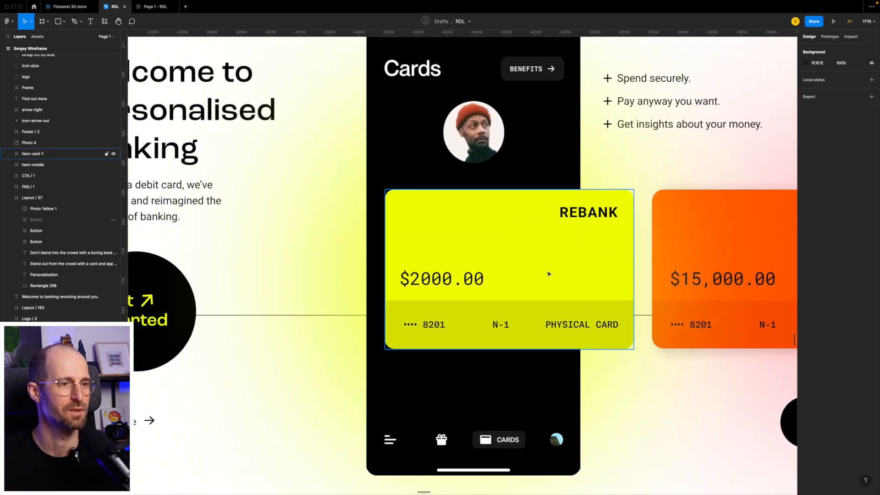
scroll(548, 274, left, 5)
scroll(690, 141, right, 6)
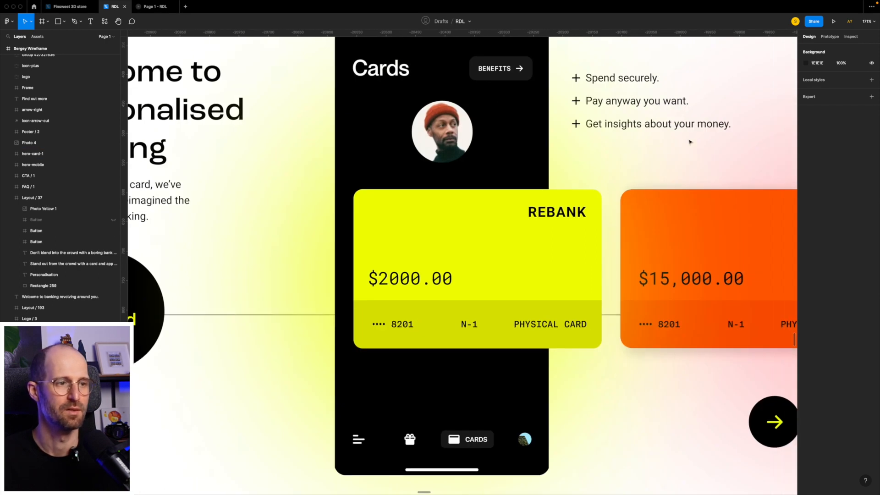
scroll(494, 304, left, 10)
scroll(495, 304, left, 3)
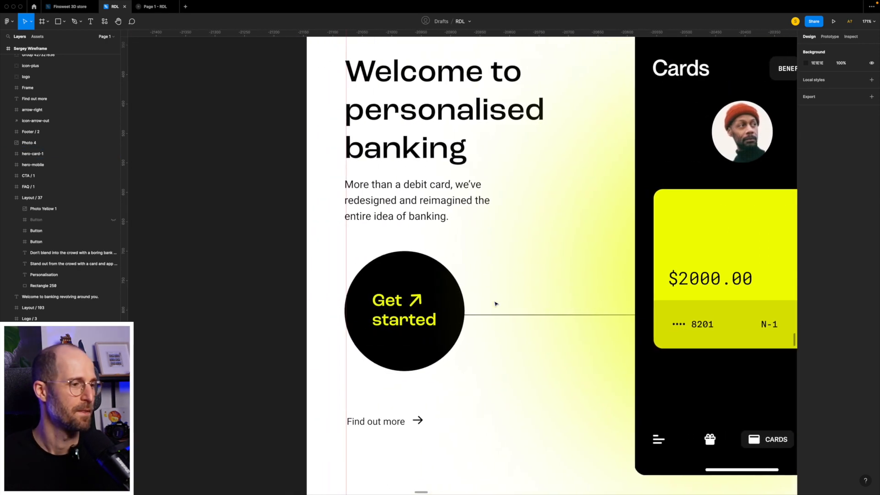
scroll(494, 303, down, 3)
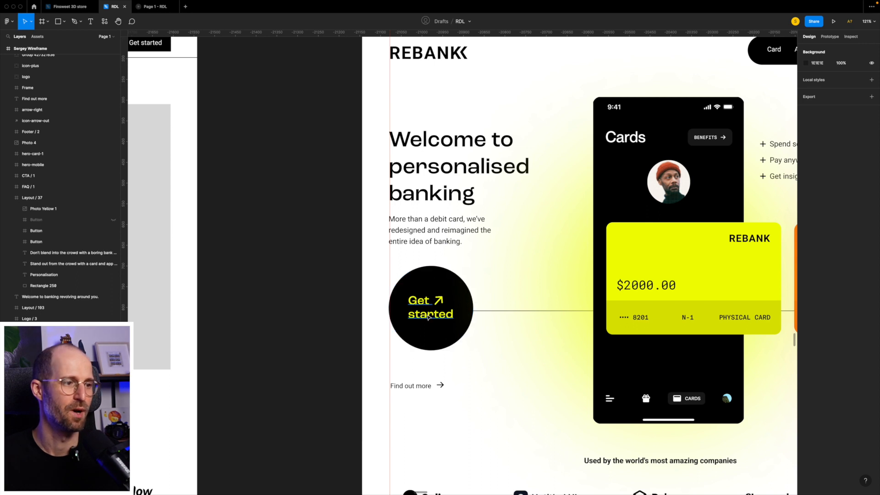
Look through the styled design's card, FAQ, savings and footer sections, and compare its hero with the wireframe's.
scroll(454, 302, down, 10)
scroll(454, 301, right, 3)
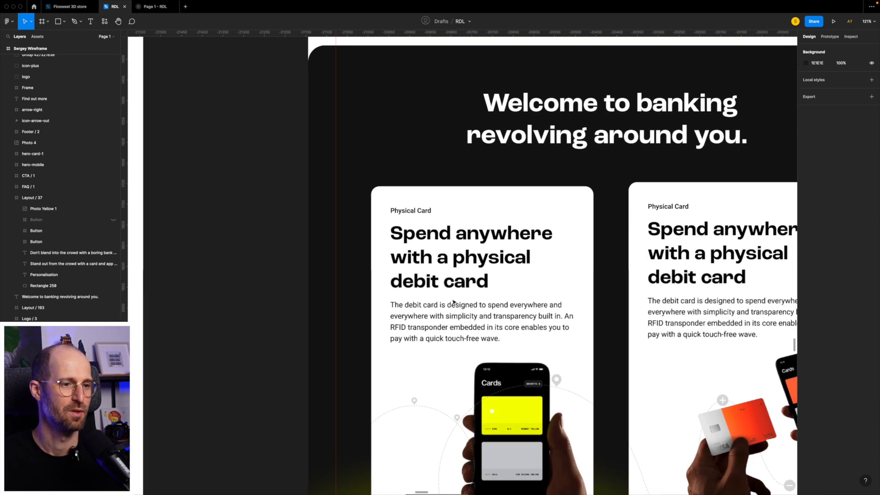
scroll(454, 301, down, 5)
scroll(453, 301, right, 2)
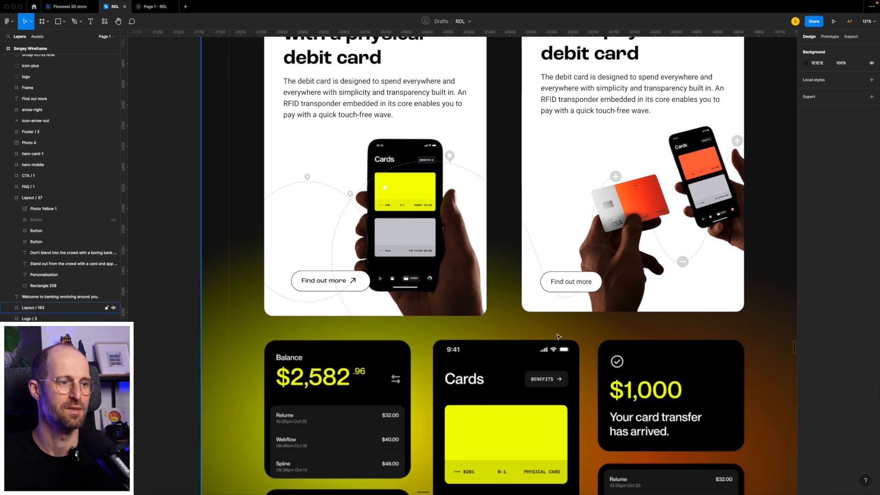
scroll(558, 337, down, 3)
scroll(428, 236, up, 5)
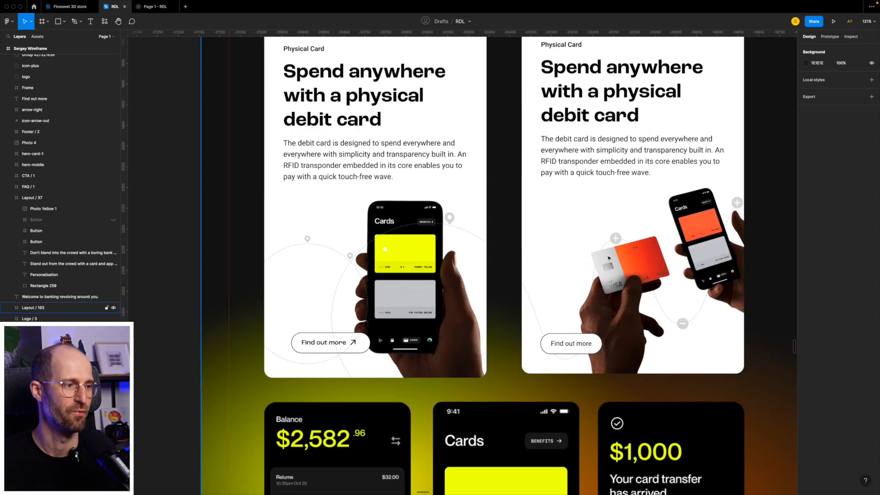
scroll(608, 258, down, 15)
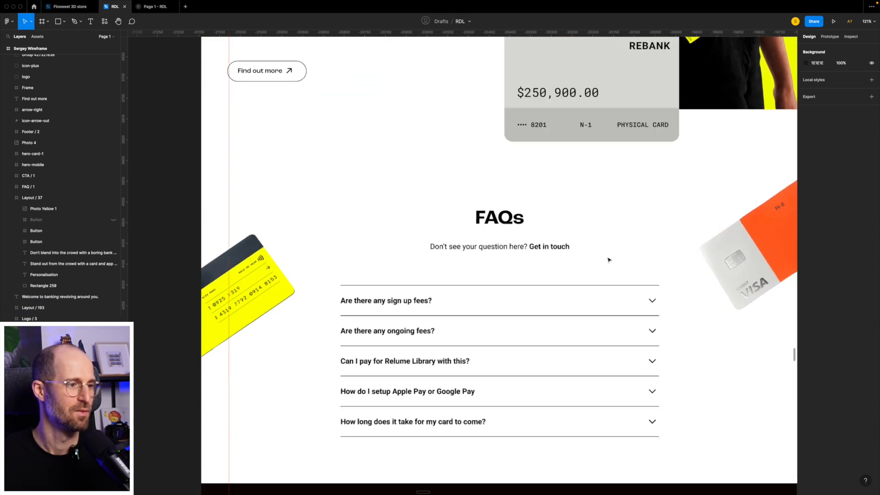
scroll(609, 259, down, 18)
scroll(608, 260, up, 3)
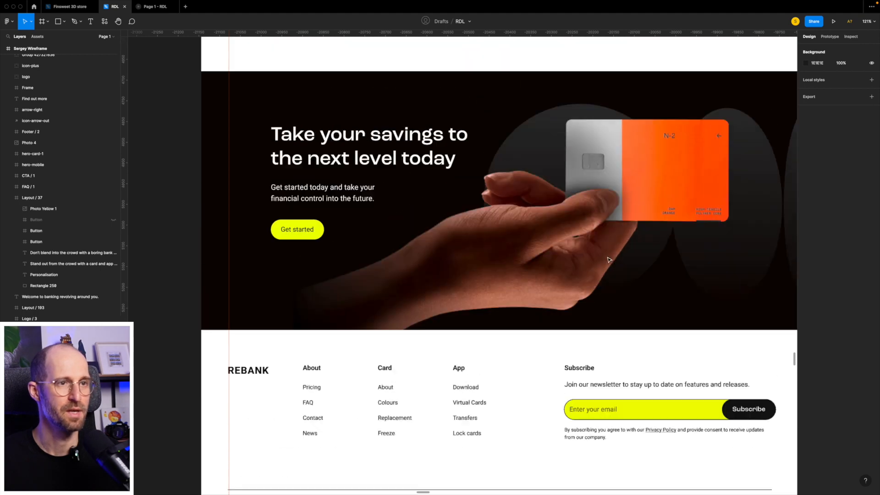
scroll(608, 260, up, 20)
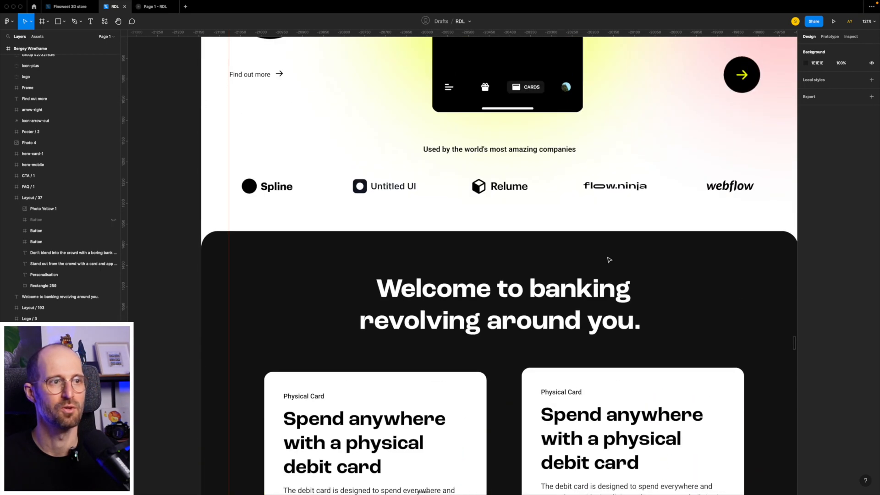
scroll(609, 260, up, 9)
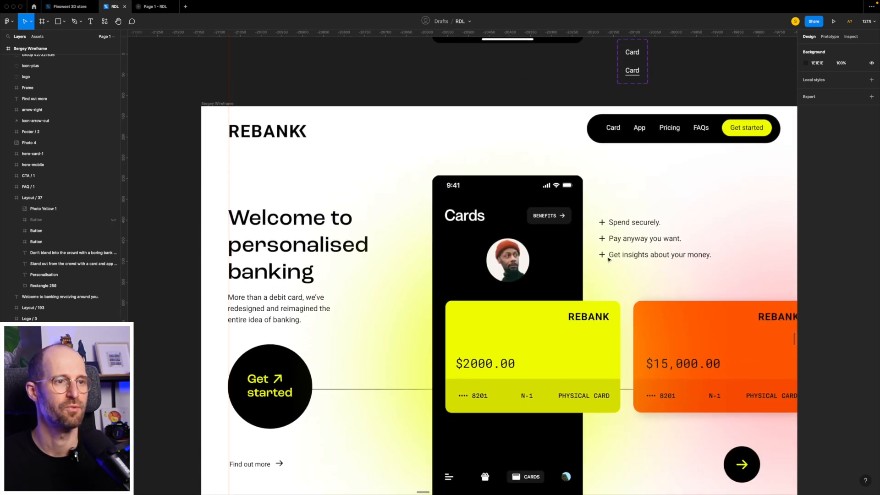
scroll(609, 259, down, 2)
scroll(609, 260, left, 15)
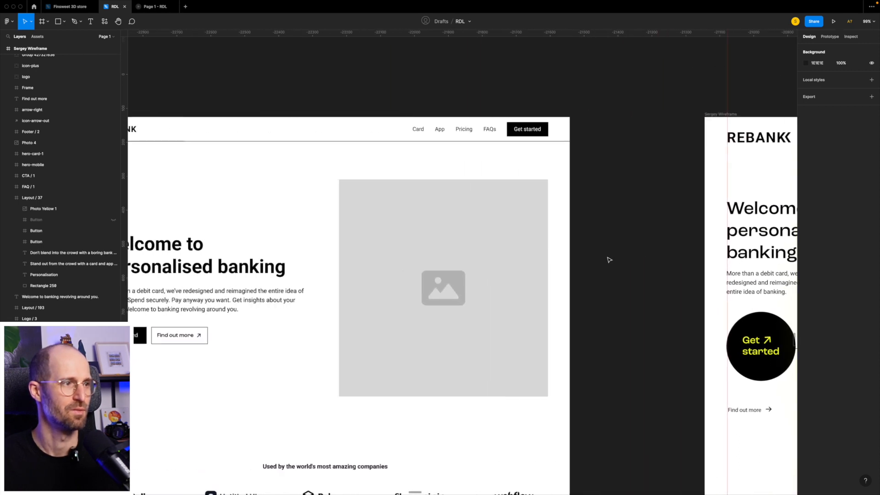
scroll(607, 260, down, 2)
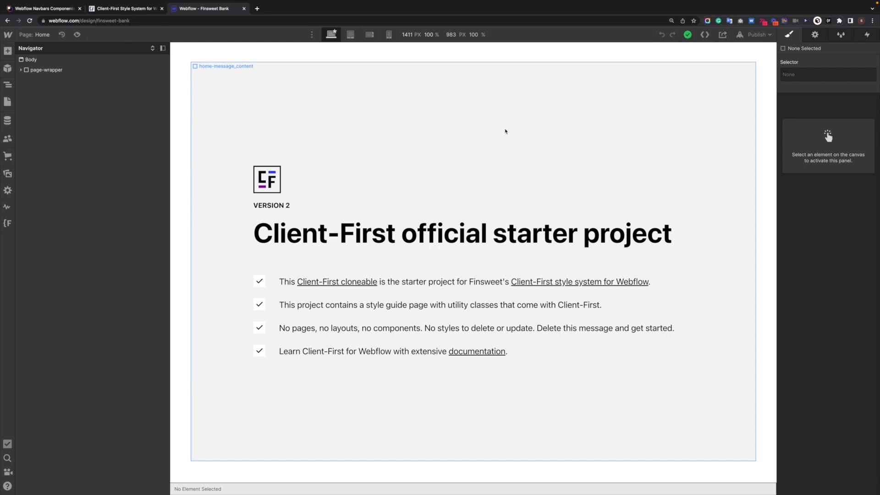
Switch to the Finsweet Bank project in Webflow and select the home-message_content-grid element on the Home page.
click(456, 260)
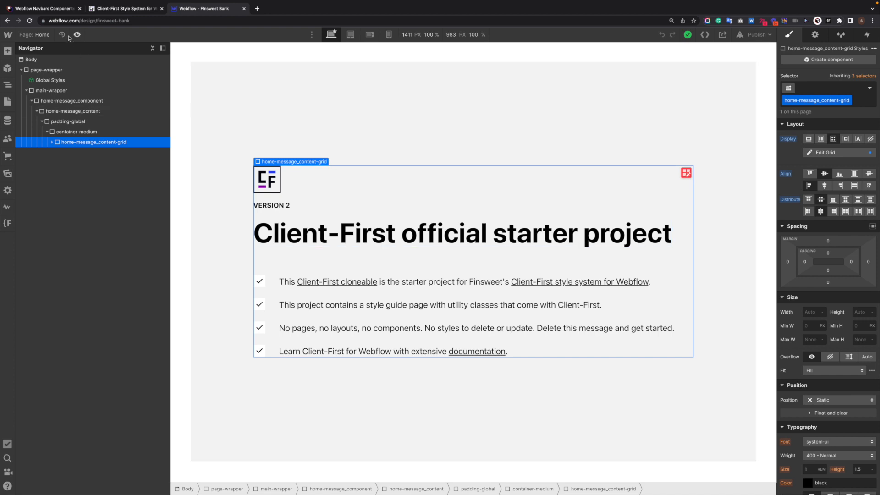
Look over the Client-First website and the Navbars category of the Relume component library.
click(103, 10)
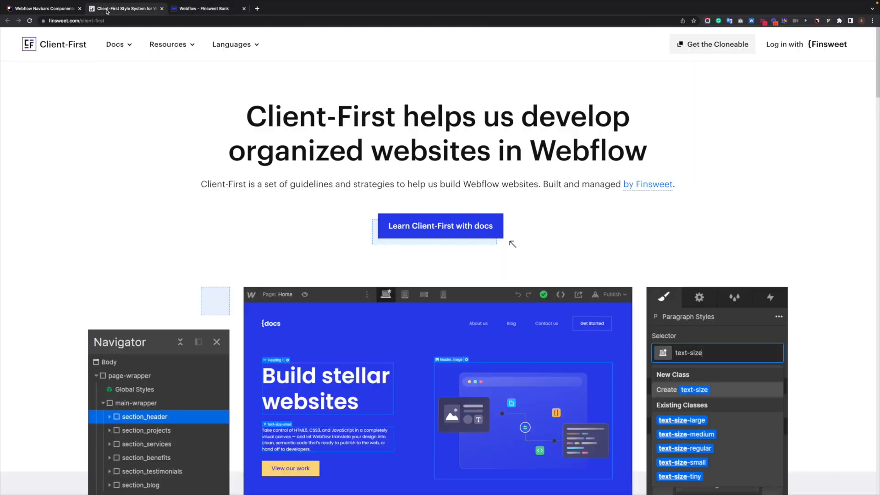
click(57, 10)
scroll(374, 203, down, 4)
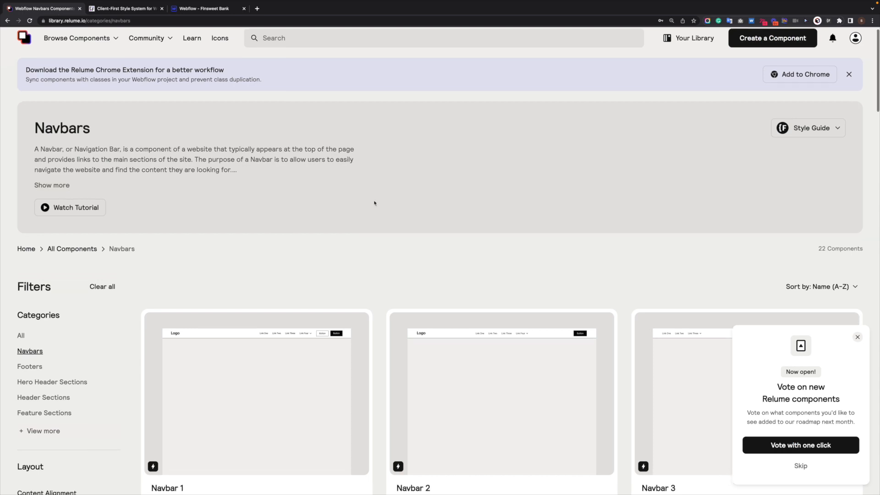
scroll(374, 203, down, 3)
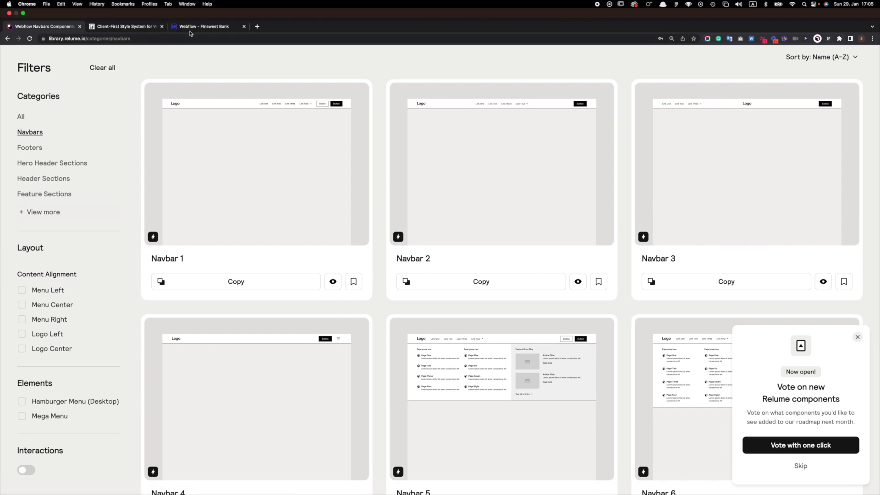
Switch back to the Finsweet Bank project in Webflow, delete home-message_content-grid, and replace the container-medium class with container-large.
click(203, 27)
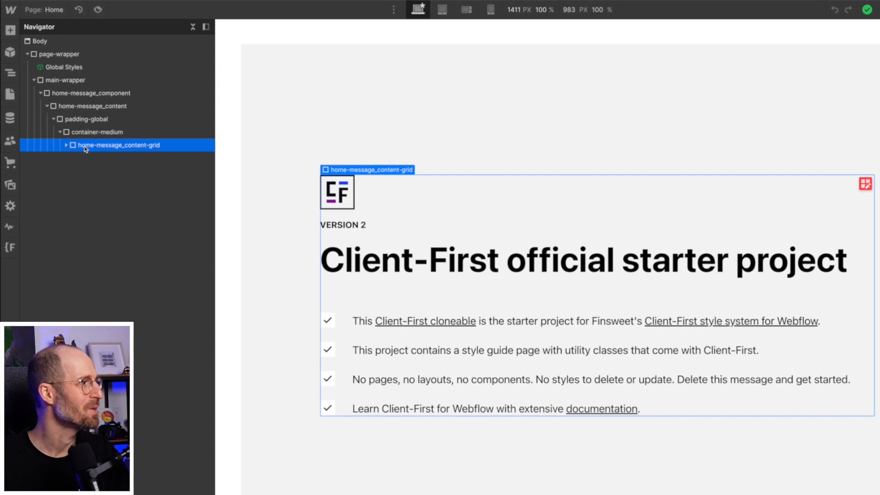
key(Delete)
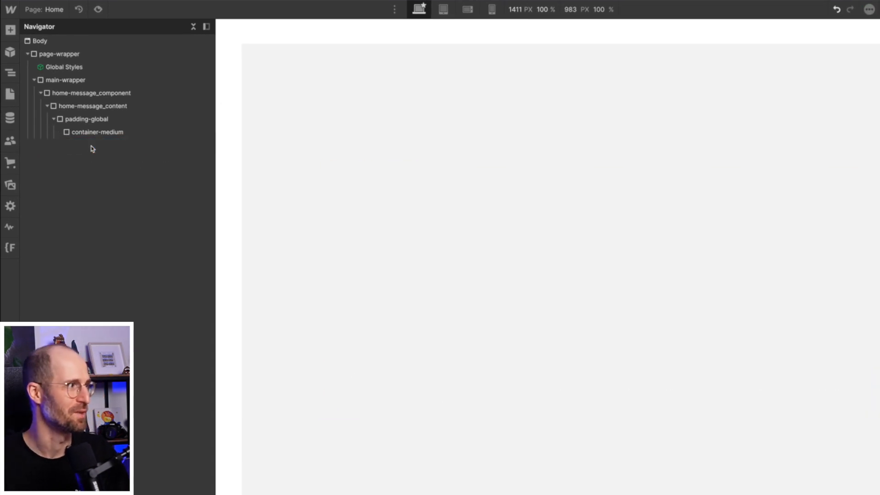
click(102, 133)
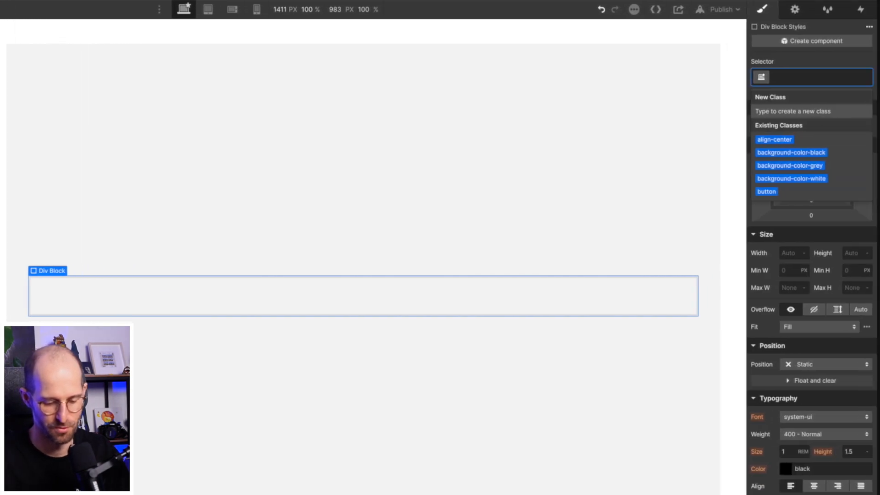
text(con)
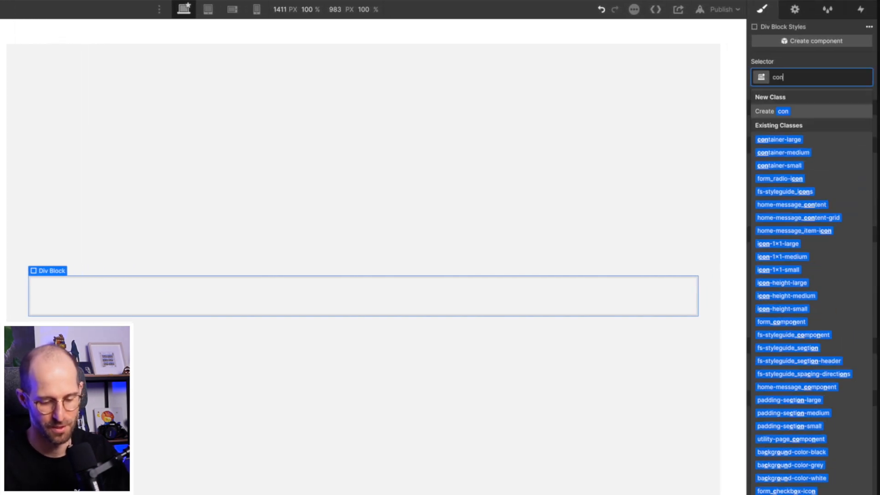
text(la)
key(Down)
key(Return)
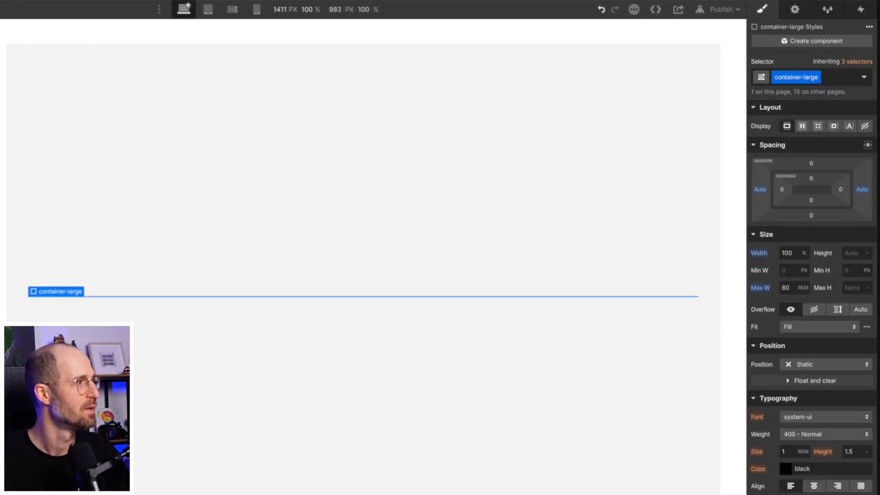
Add a div block inside container-large and give it the existing class padding-section-medium.
key(ctrl+e)
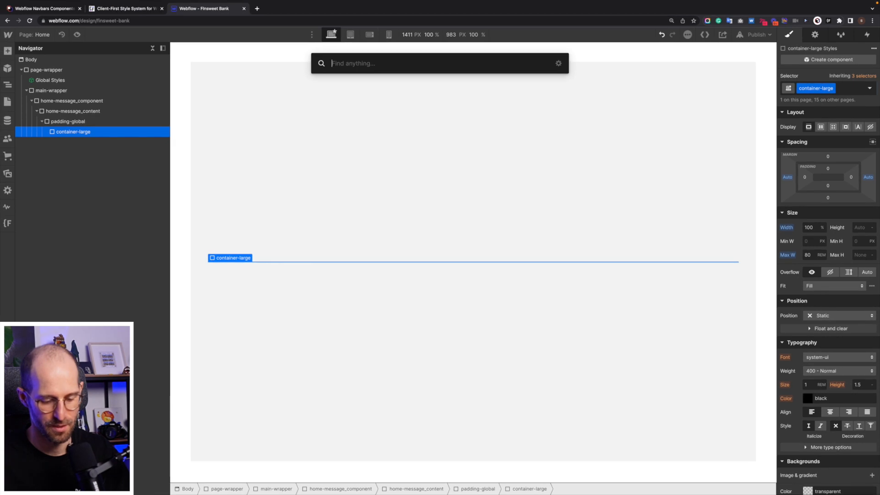
text(div)
key(Return)
key(ctrl+Return)
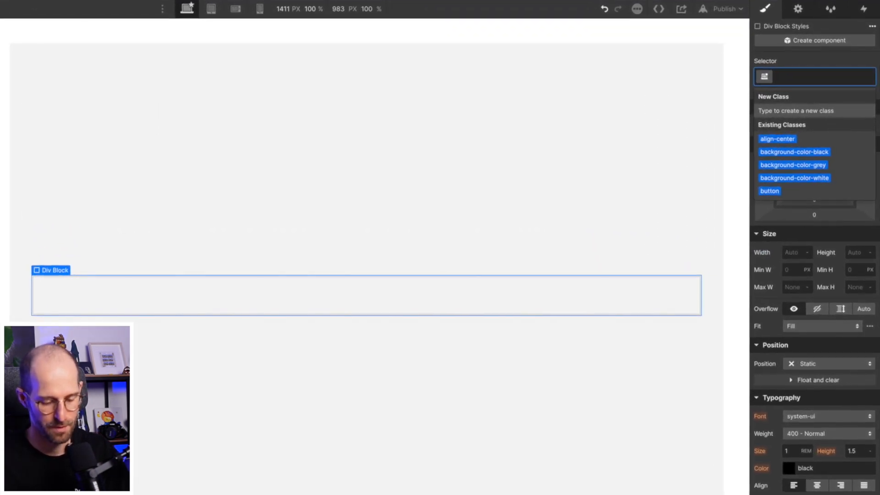
text(pad)
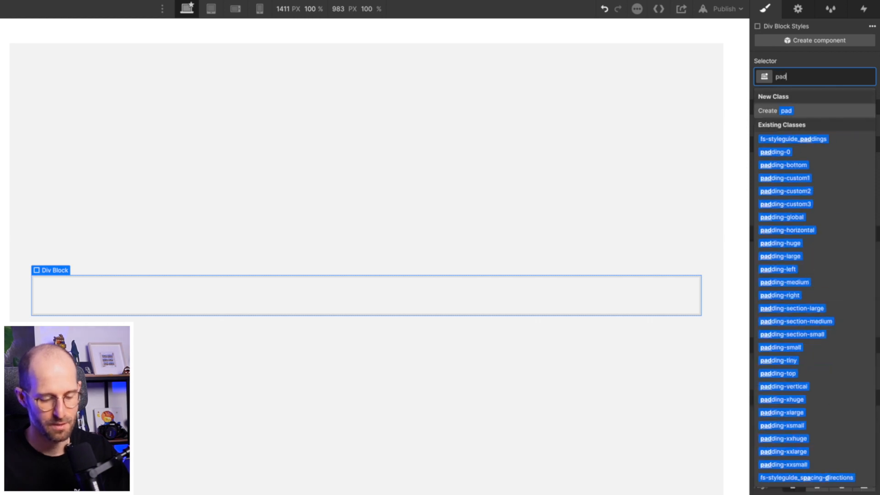
text(mesec)
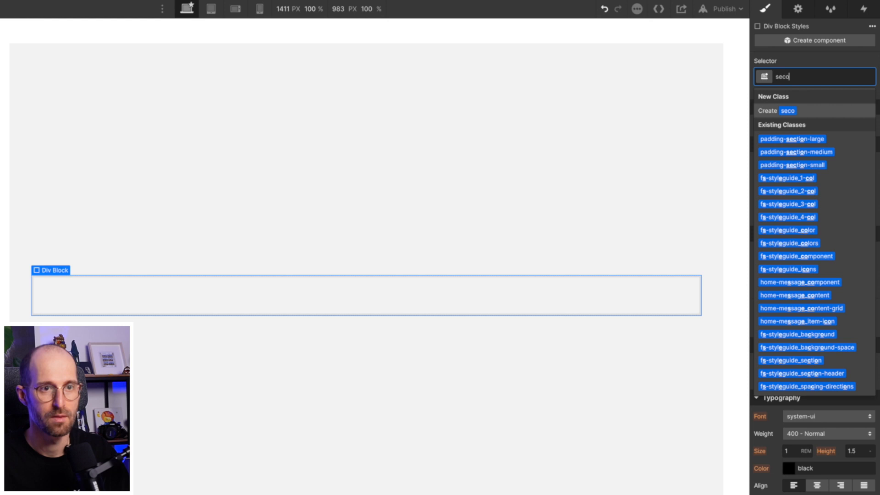
text(pa)
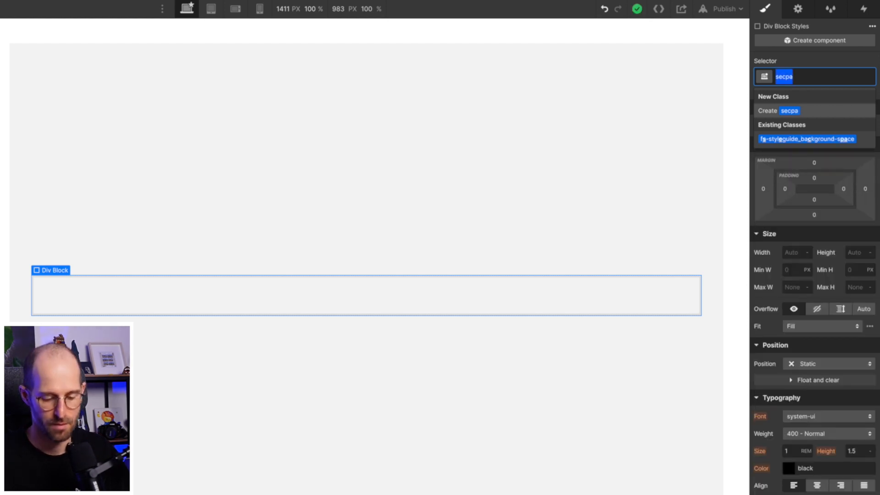
text(pads)
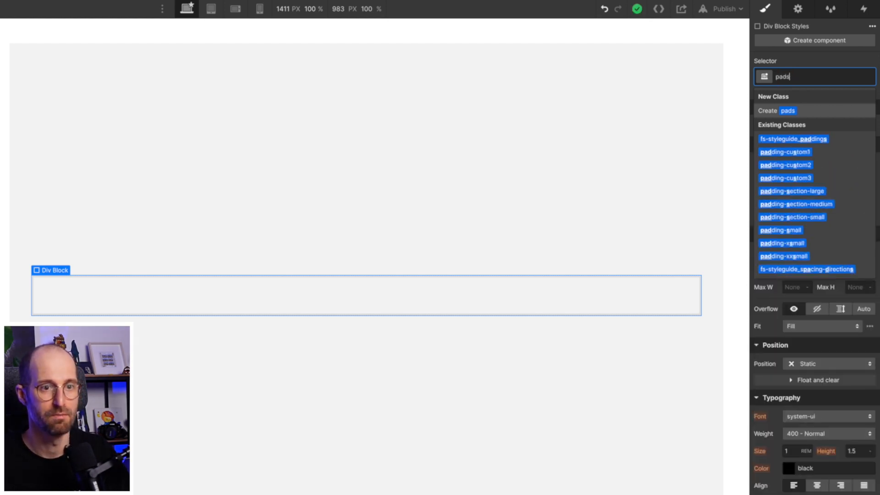
key(Down)
key(Down)
key(Down)
key(Down)
key(Down)
key(Down)
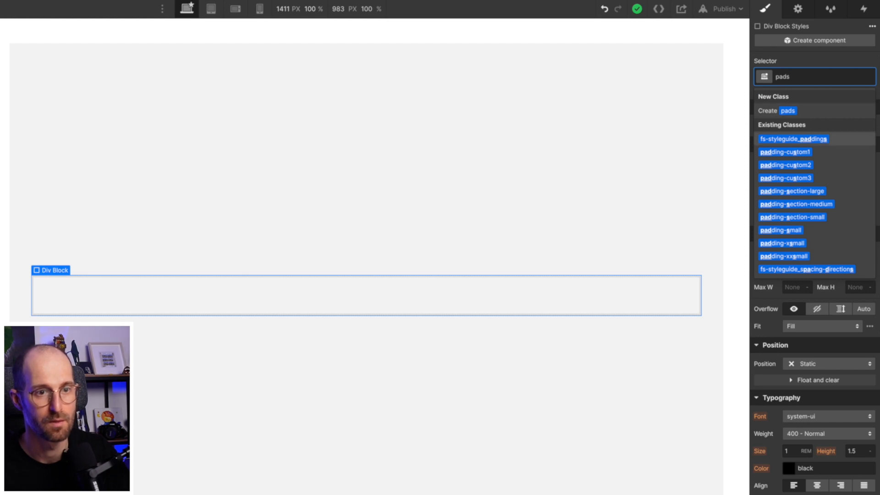
key(Return)
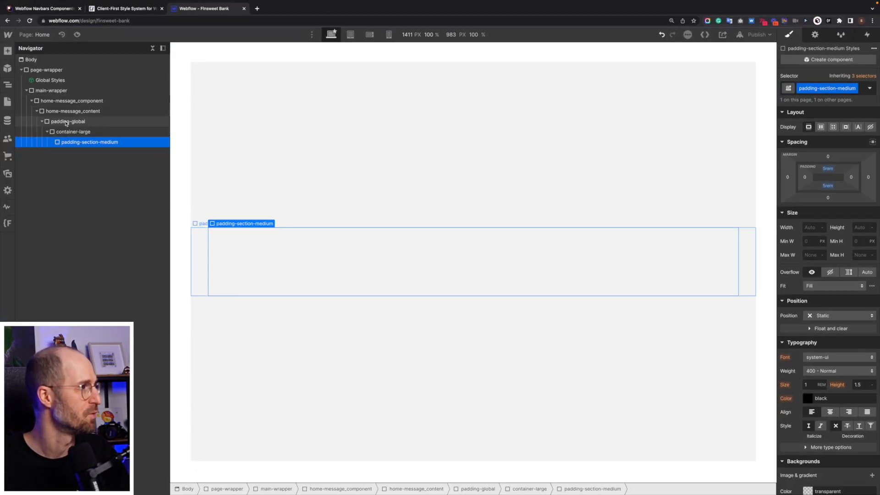
Replace the home-message_content class on the div around padding-global with a new class named section.
click(66, 122)
click(77, 111)
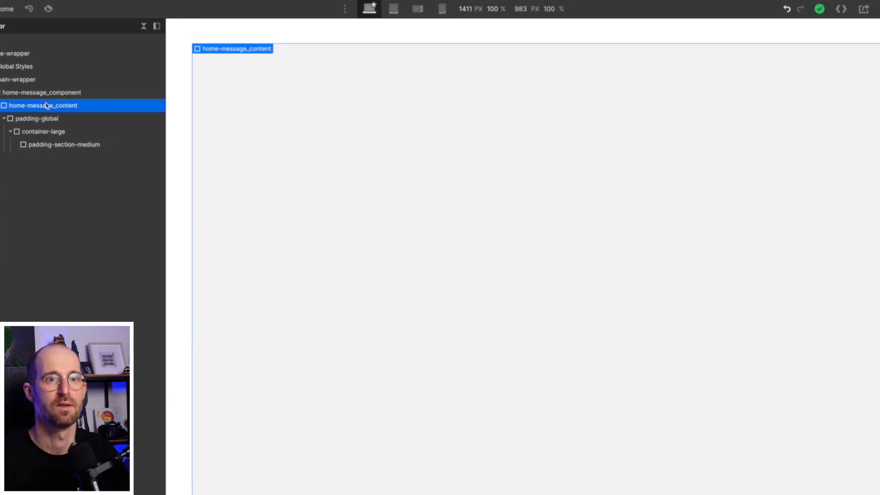
key(super+alt+g)
key(super+Return)
text(section)
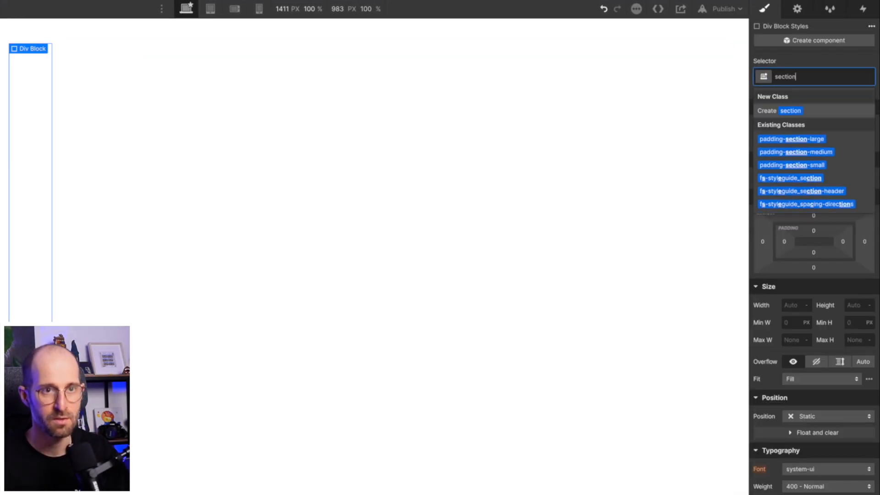
key(Return)
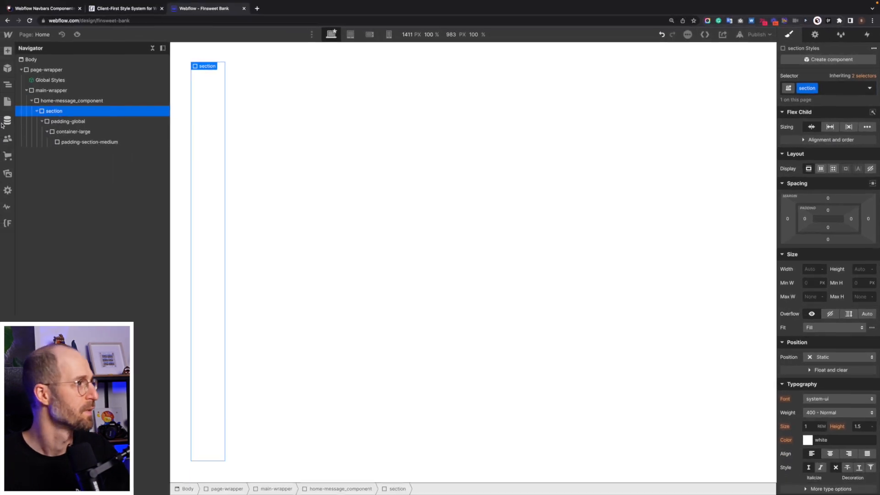
Move the section directly into page-wrapper above main-wrapper and turn it into a component named Macros section.
click(37, 111)
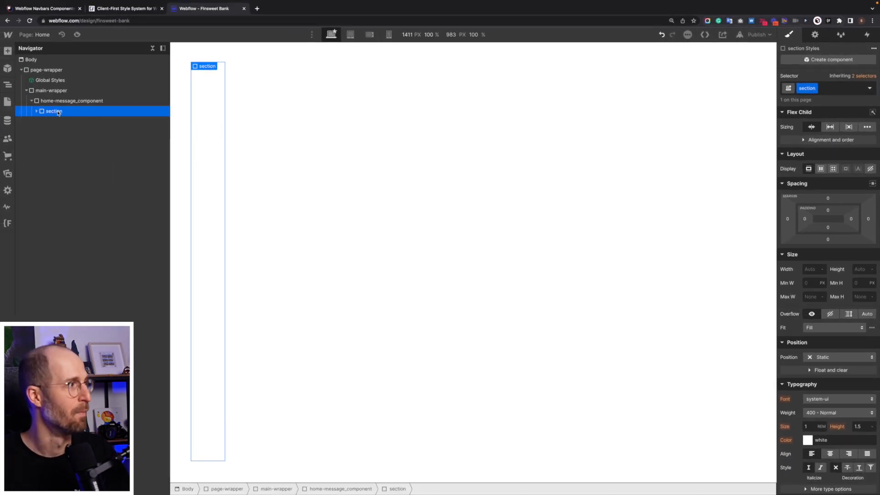
drag(58, 113, 50, 90)
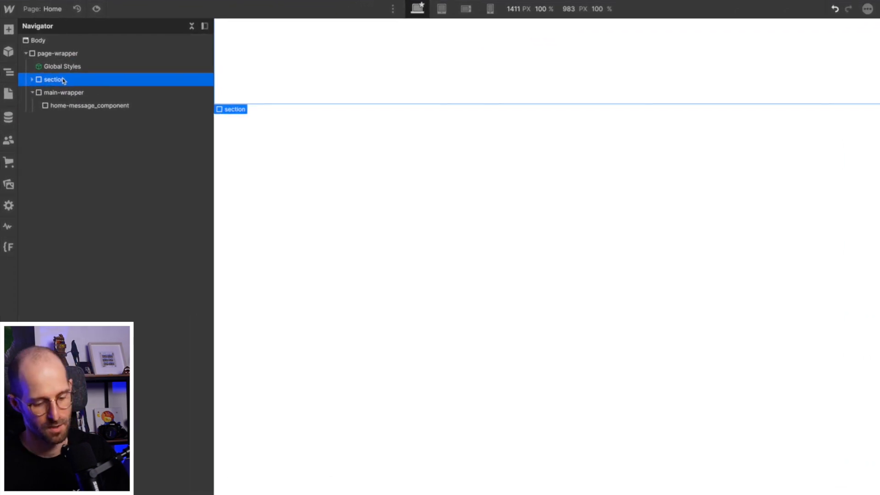
key(super+shift+a)
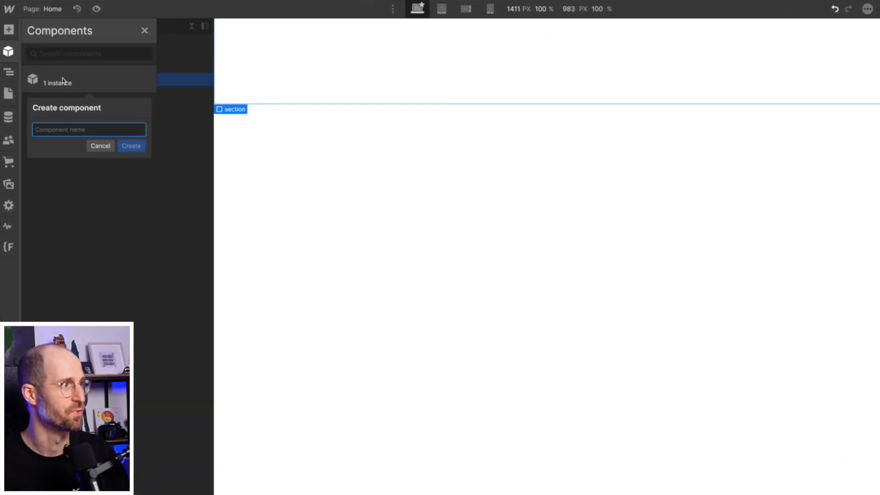
text(Macros section)
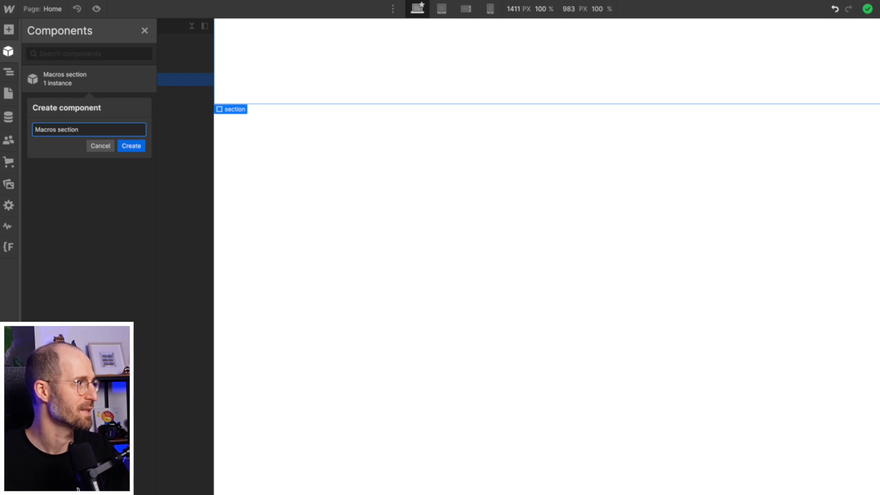
key(Return)
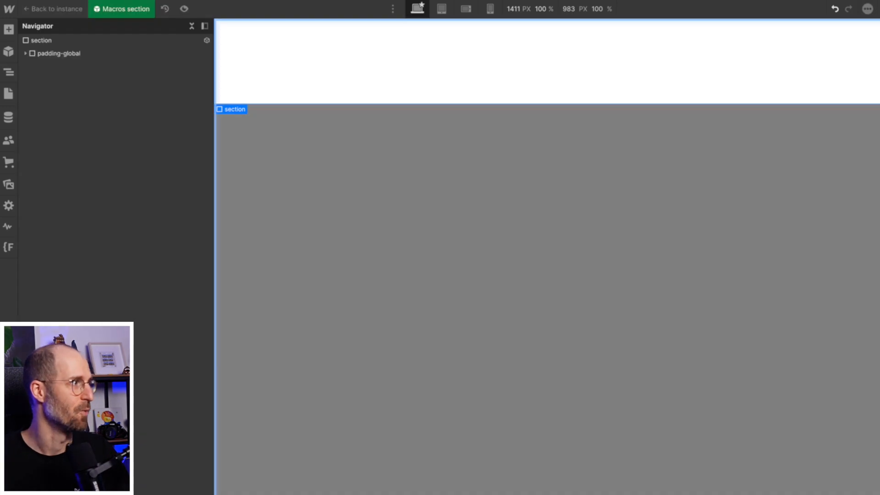
click(314, 109)
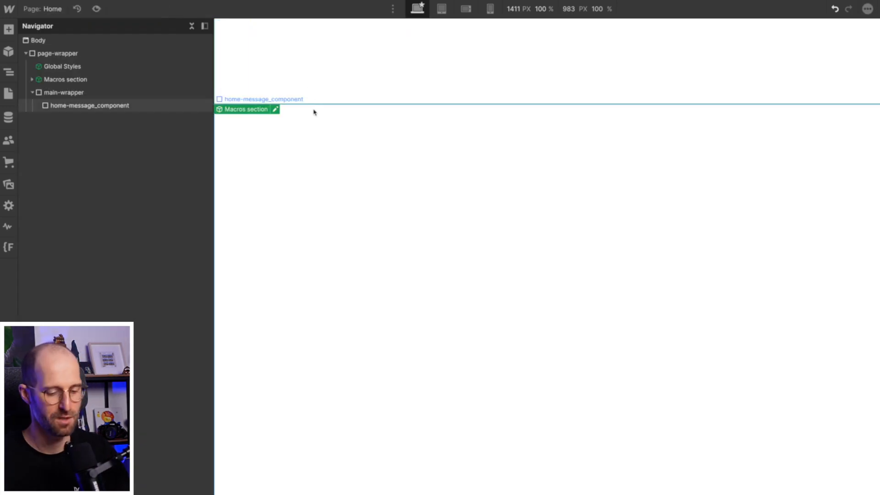
Insert another Macros section component below the existing one and unlink the new instance.
key(super+e)
text(mac)
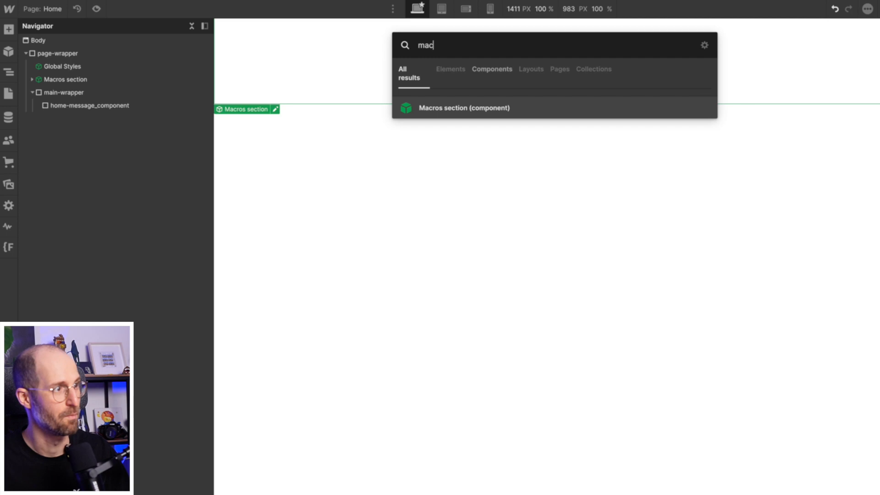
key(Return)
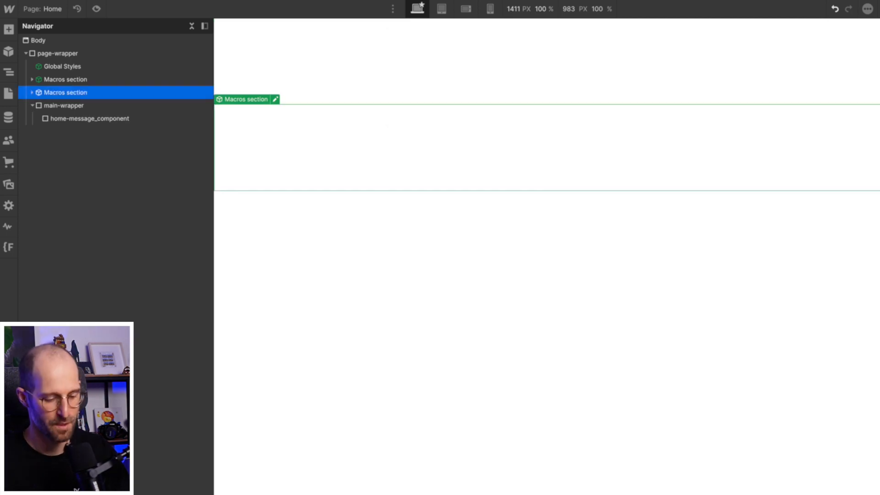
key(alt+shift+super+a)
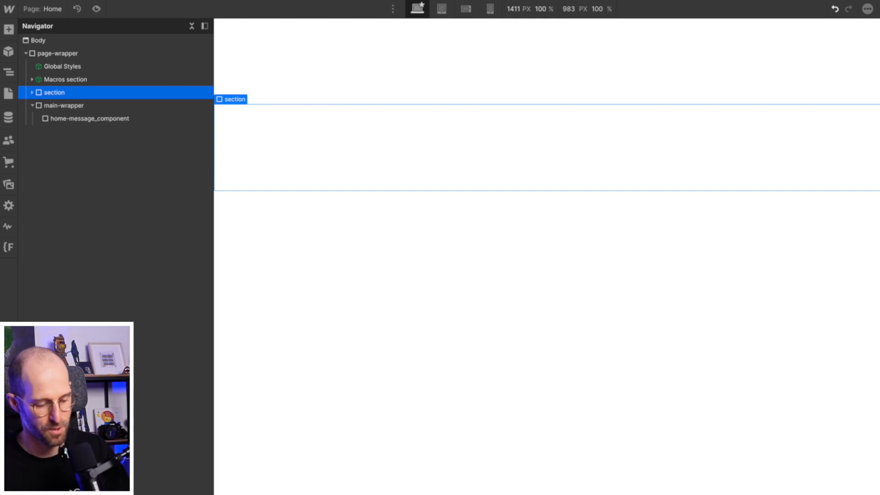
Examine the unlinked section's nested structure and styles, from padding-global through container-large to padding-section-medium.
click(567, 151)
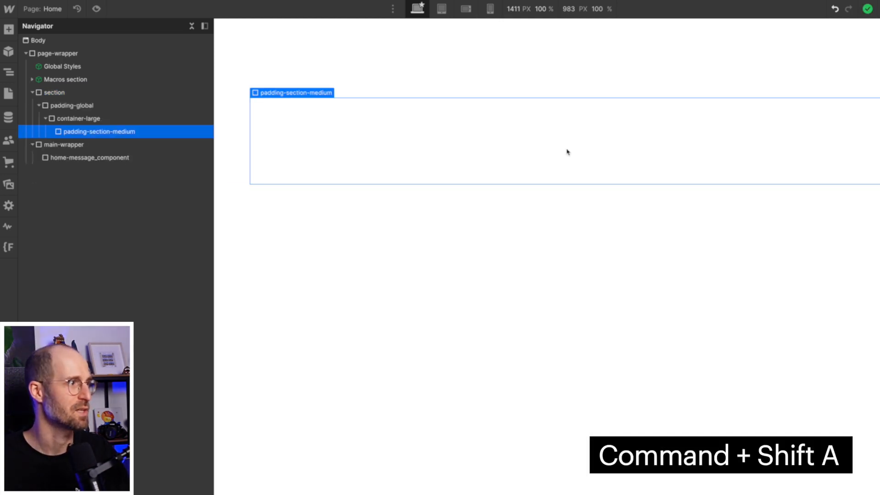
click(70, 93)
click(71, 105)
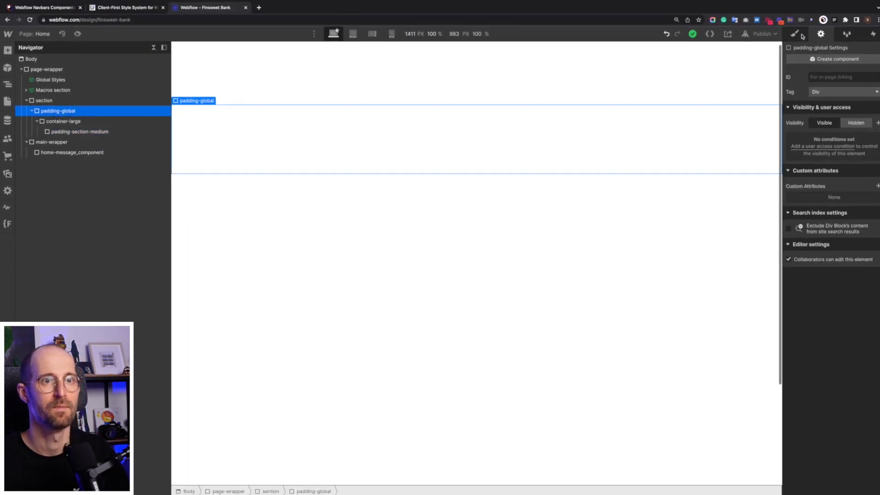
click(796, 36)
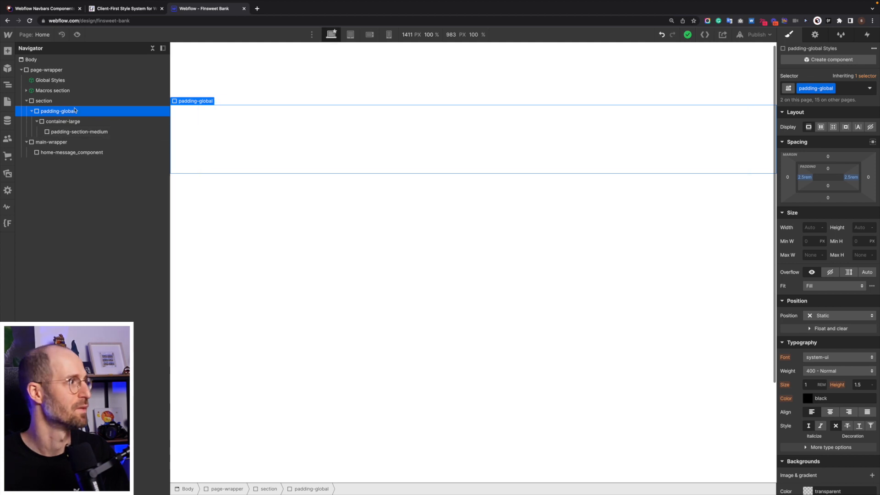
click(60, 101)
click(67, 123)
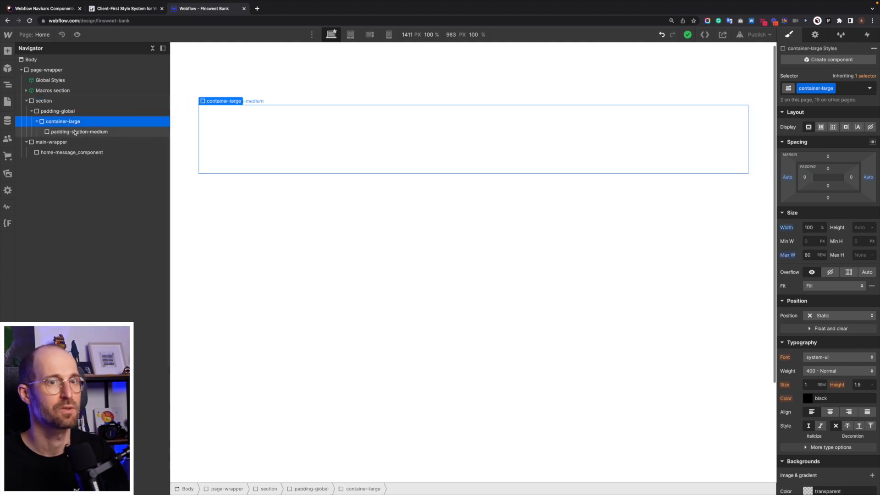
click(75, 132)
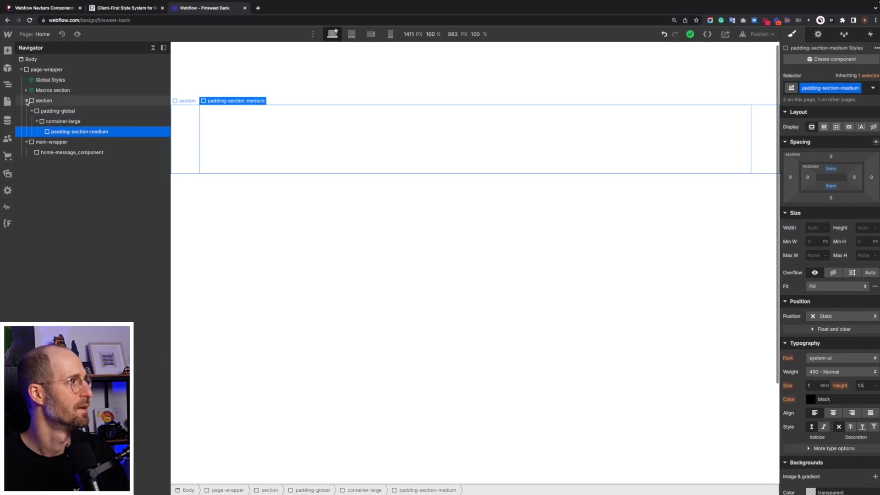
click(27, 101)
click(50, 111)
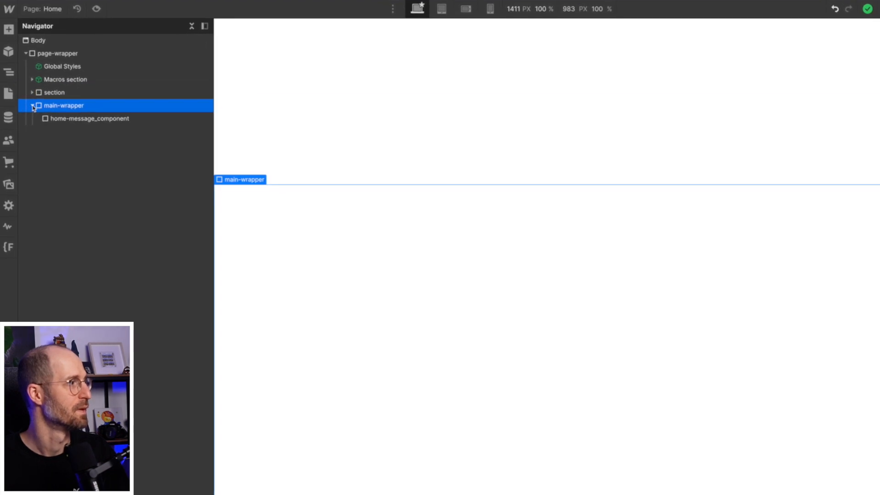
click(72, 95)
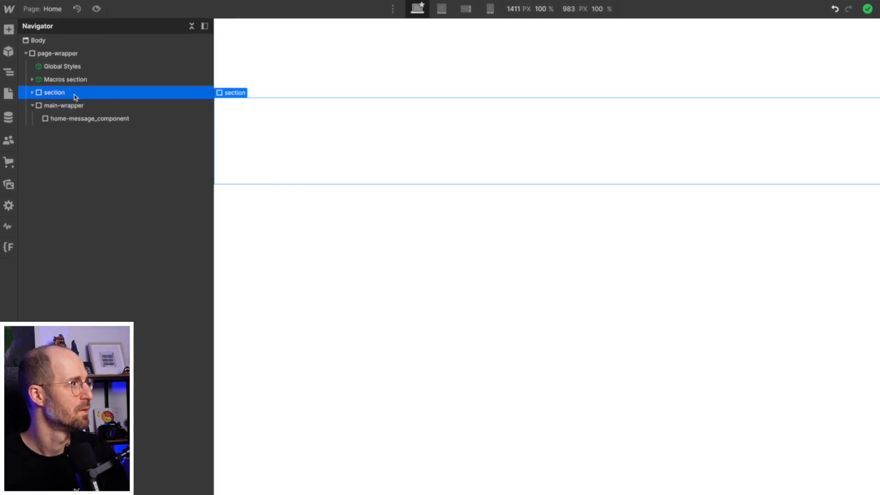
Delete the remaining Macros section instance and move the unlinked section to the start of main-wrapper.
click(79, 81)
key(Delete)
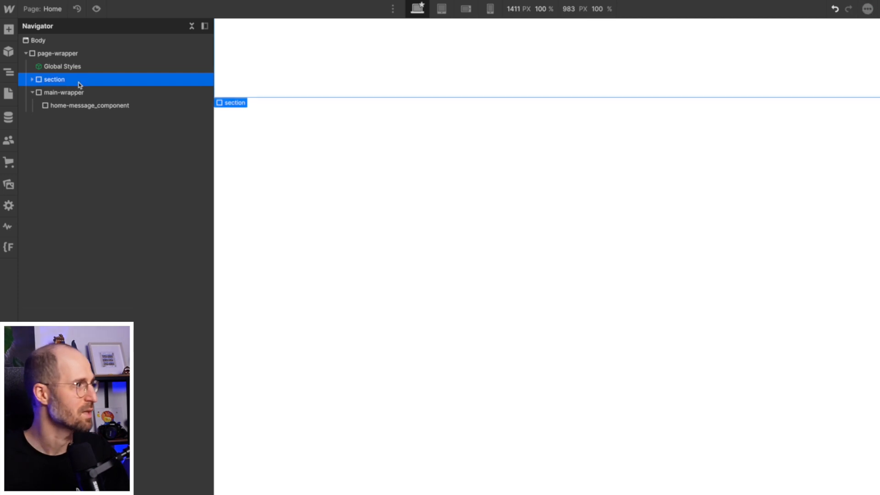
click(82, 93)
click(77, 80)
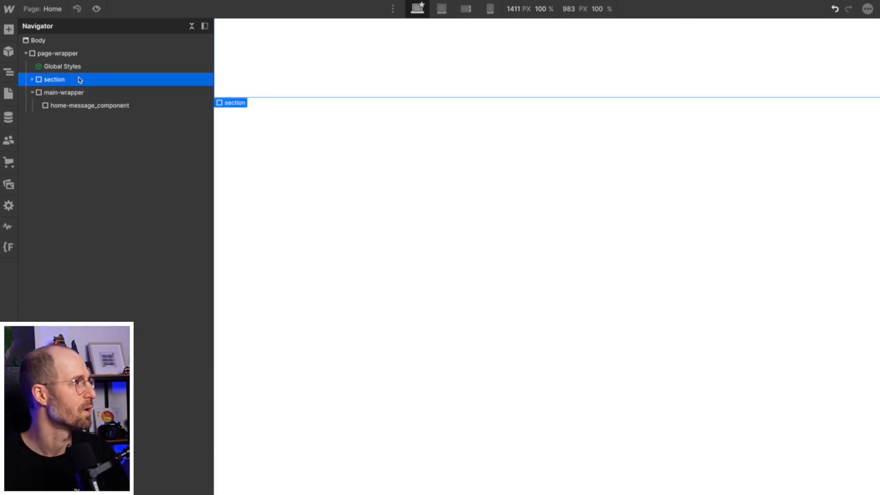
drag(78, 87, 74, 91)
Delete the home-message_component element from main-wrapper.
click(85, 108)
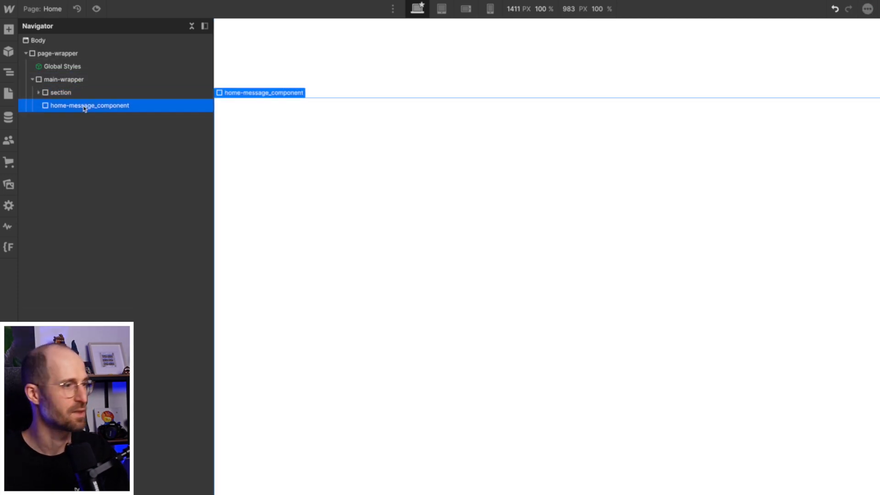
key(Delete)
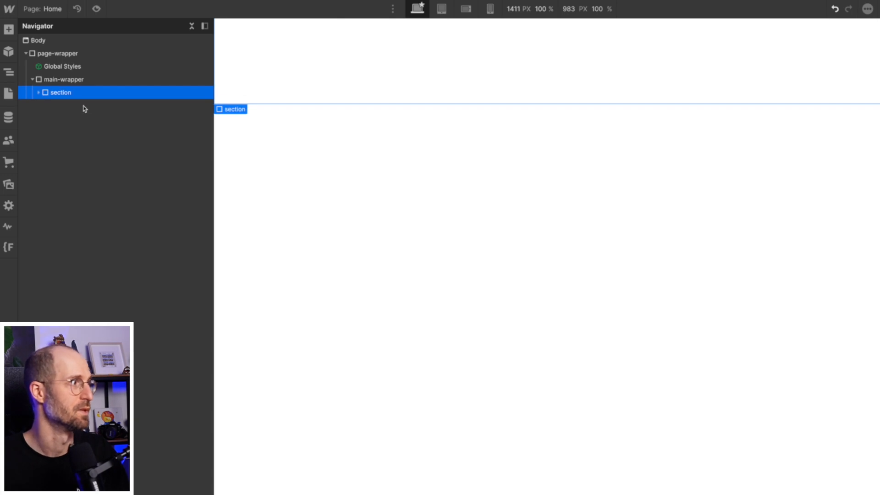
click(32, 79)
Switch to the Relume library, copy Navbar 1, and paste it into the Webflow page's page-wrapper above Global Styles.
click(38, 7)
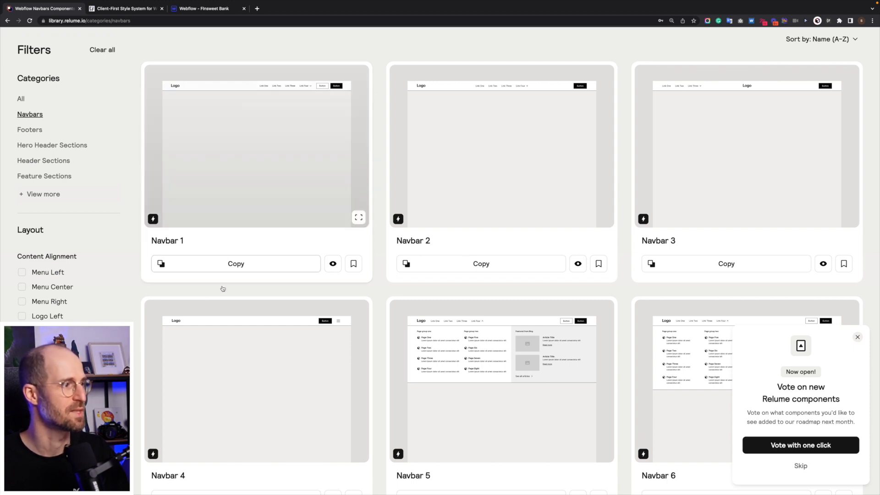
click(249, 268)
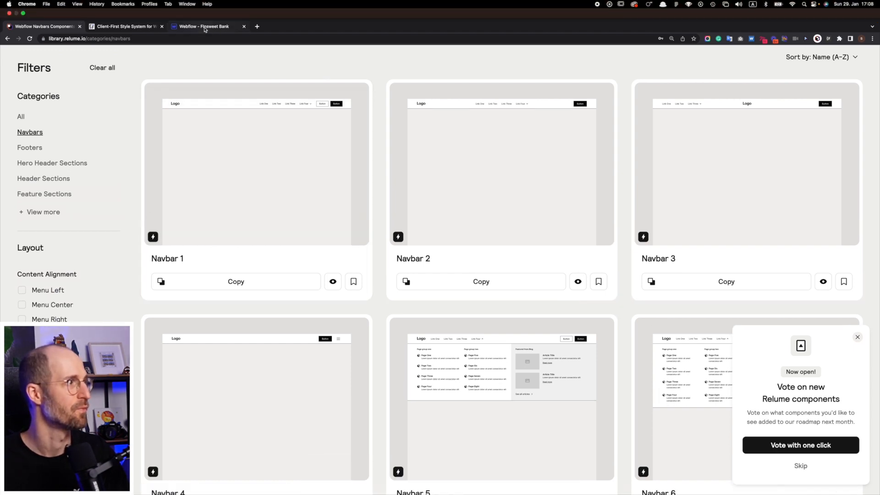
click(205, 27)
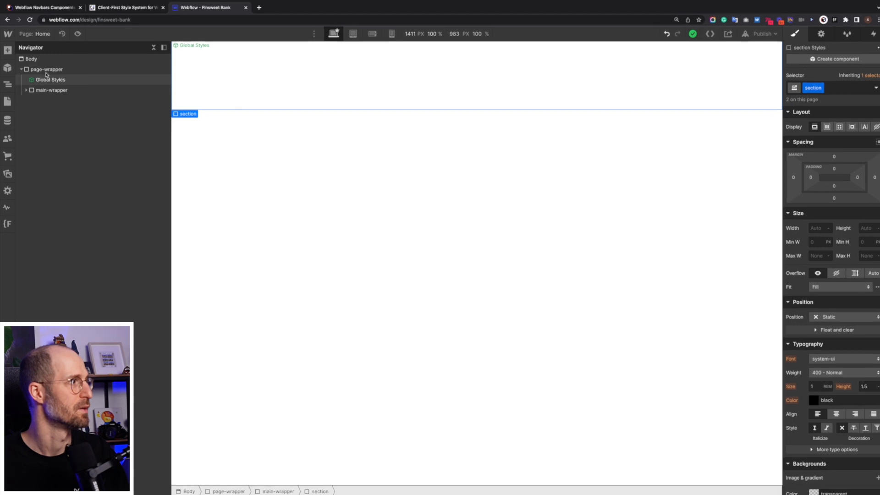
click(49, 70)
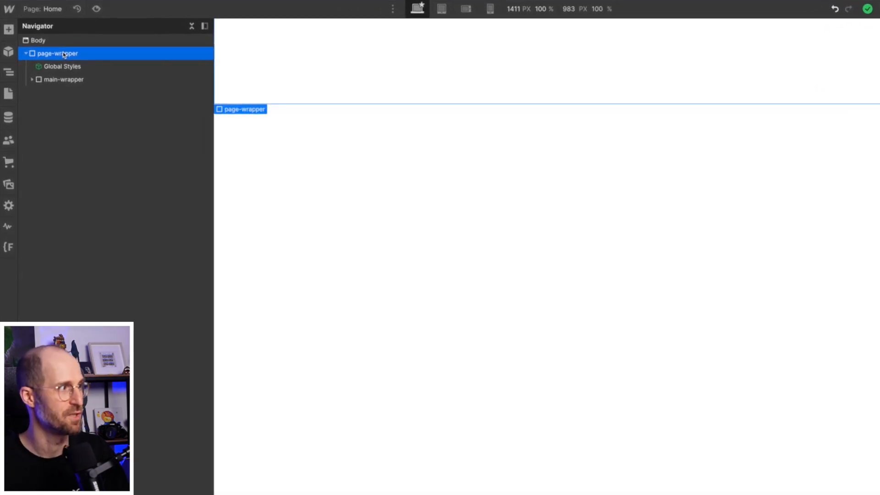
key(ctrl+v)
drag(64, 93, 73, 64)
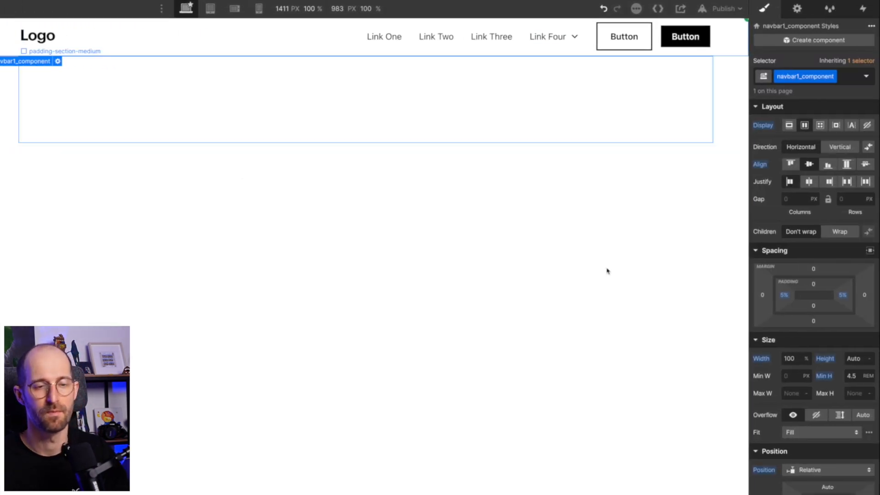
Set the left and right padding of navbar1_component to 0.
alt+click(784, 295)
alt+click(844, 297)
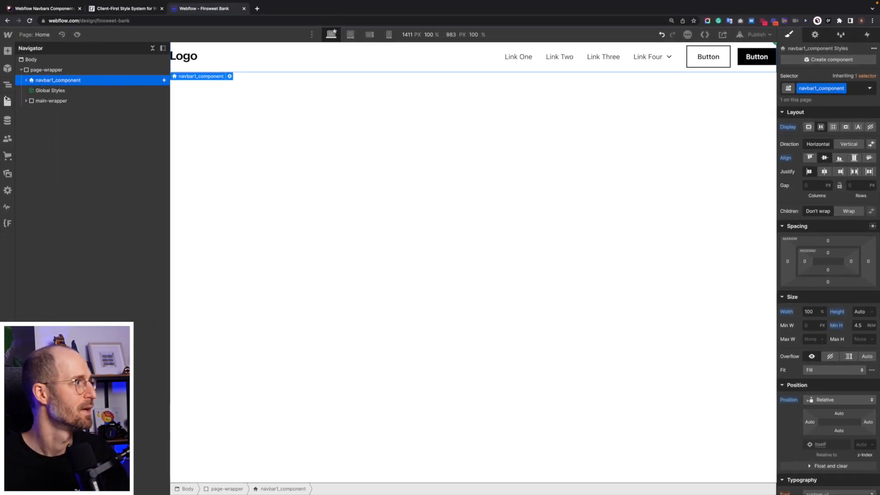
Copy the section in main-wrapper and paste it inside navbar1_component below navbar1_container.
click(31, 111)
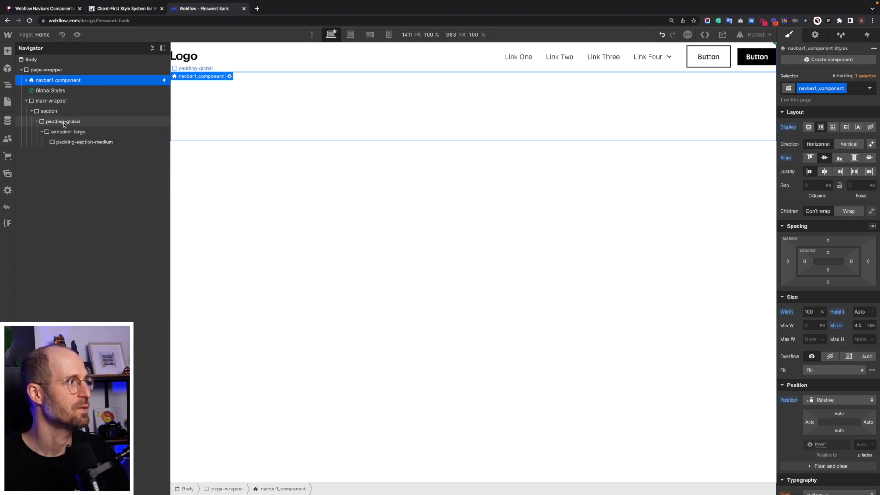
click(36, 121)
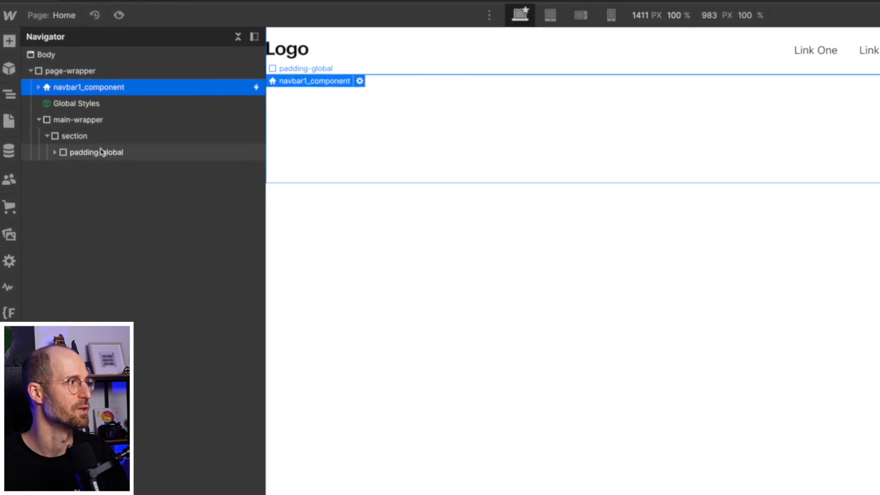
click(62, 121)
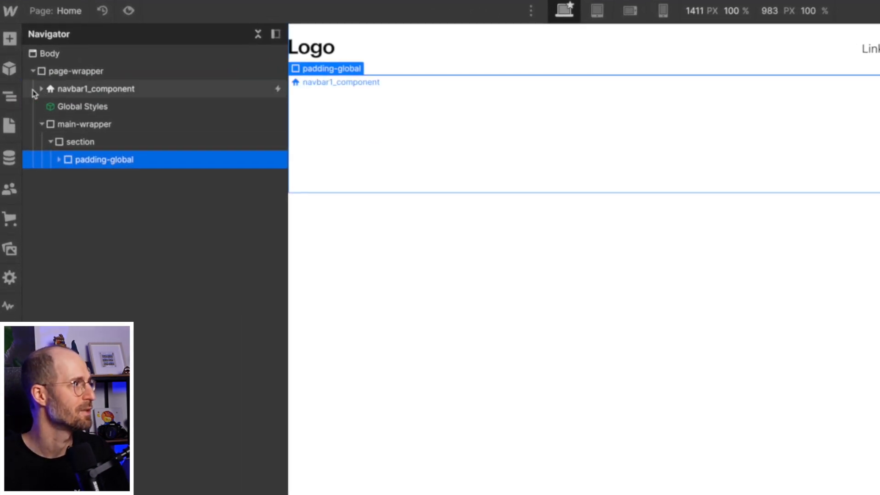
click(40, 90)
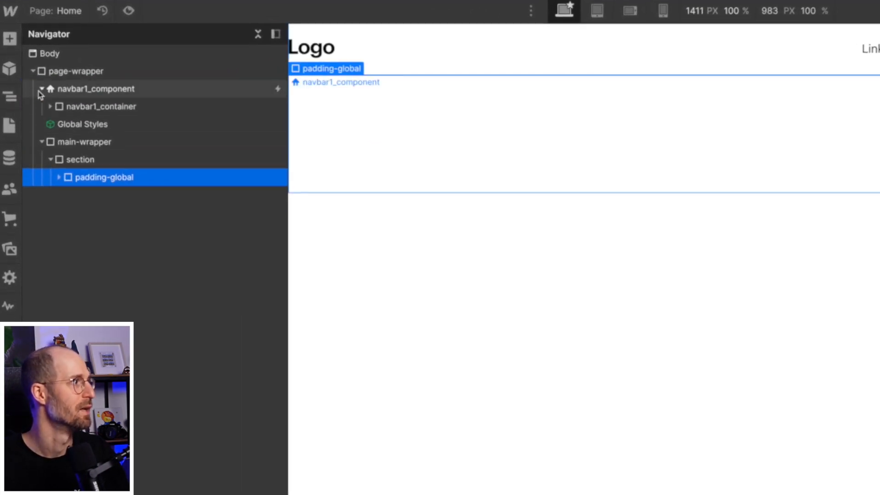
click(132, 91)
click(82, 160)
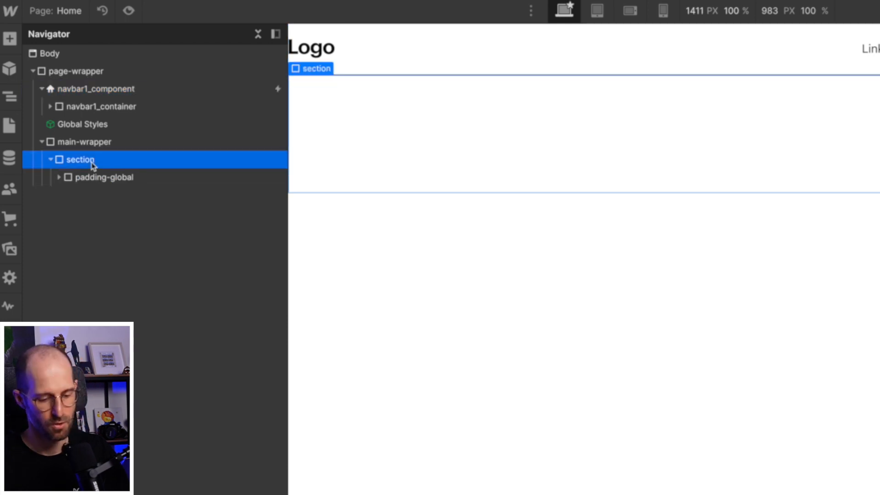
click(92, 90)
key(ctrl+v)
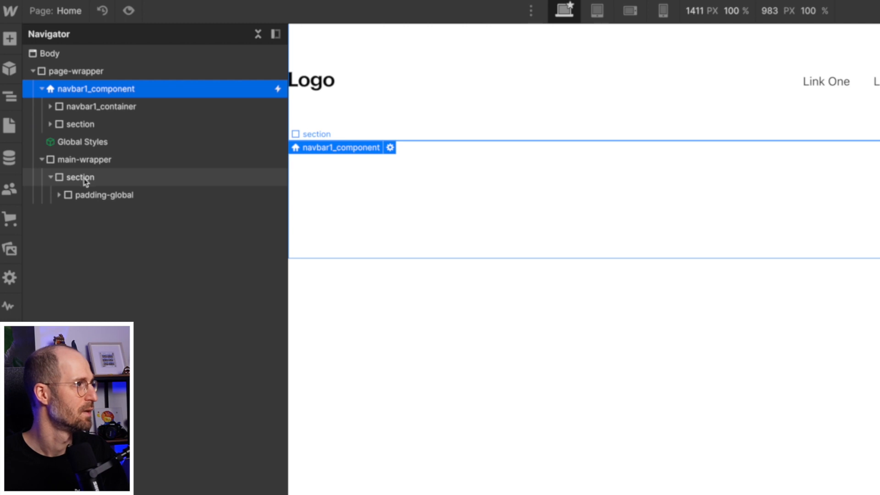
Copy the padding-global div from the main-wrapper section and paste it into navbar1_component below its section.
click(97, 197)
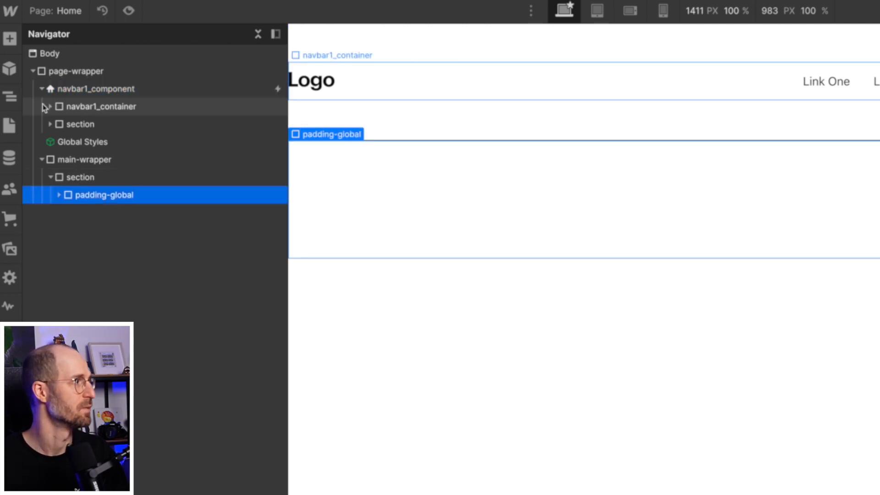
click(50, 107)
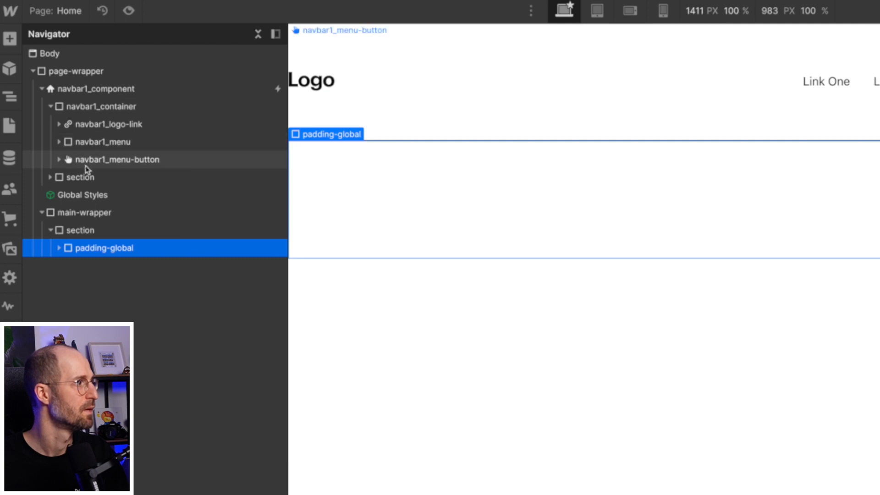
click(97, 107)
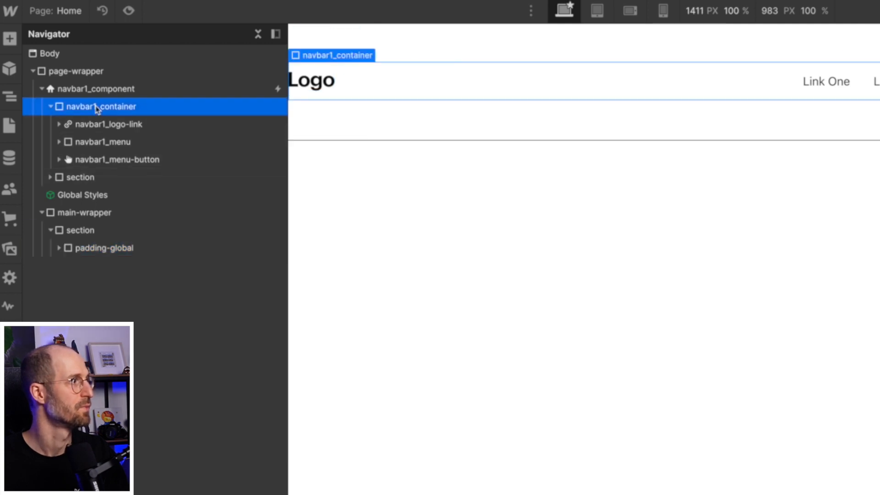
click(51, 106)
click(118, 91)
key(ctrl+v)
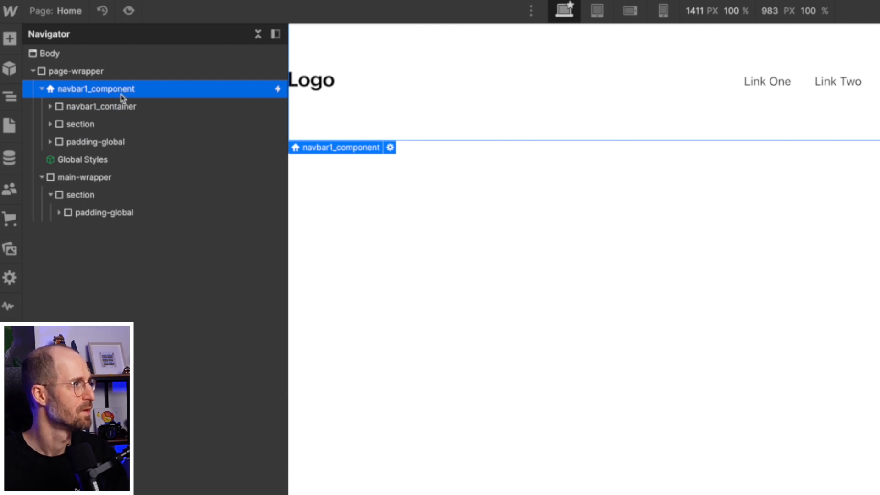
Delete padding-section-medium from the padding-global div placed directly inside navbar1_component.
click(85, 143)
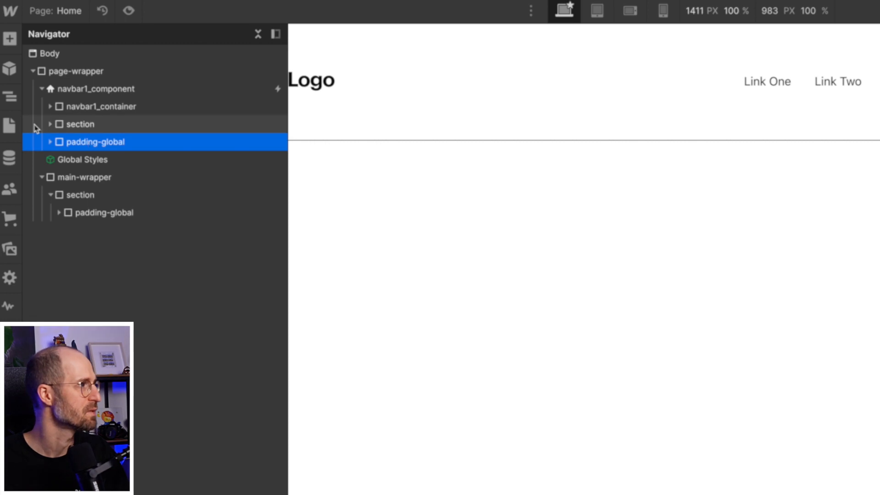
click(50, 107)
click(51, 108)
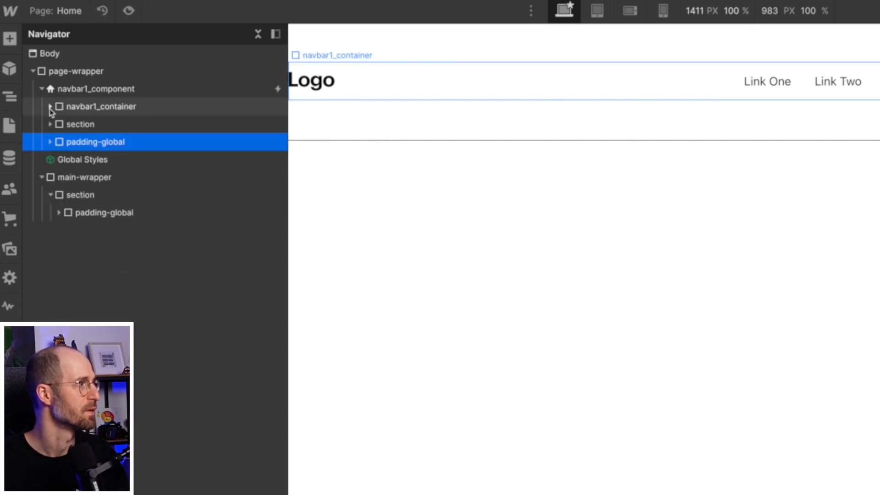
click(51, 142)
click(59, 159)
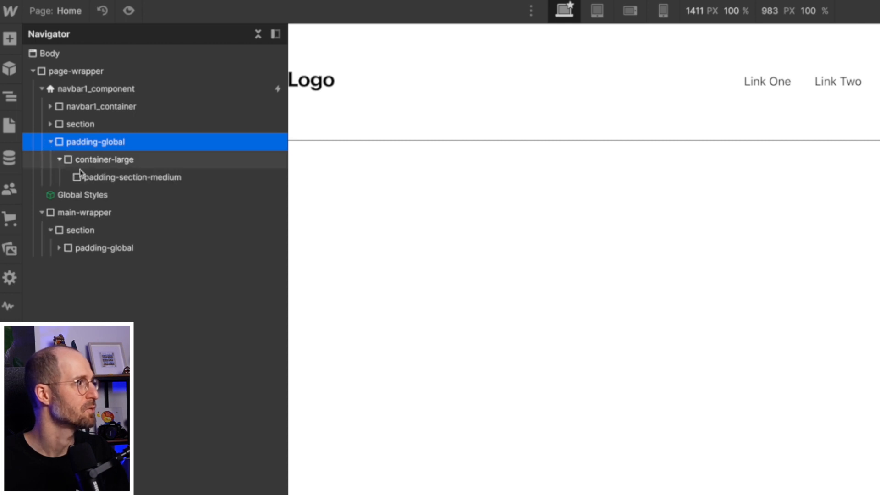
click(100, 178)
key(Delete)
Move navbar1_container into the container-large div of the navbar's own padding-global.
click(96, 159)
click(114, 112)
drag(120, 108, 112, 157)
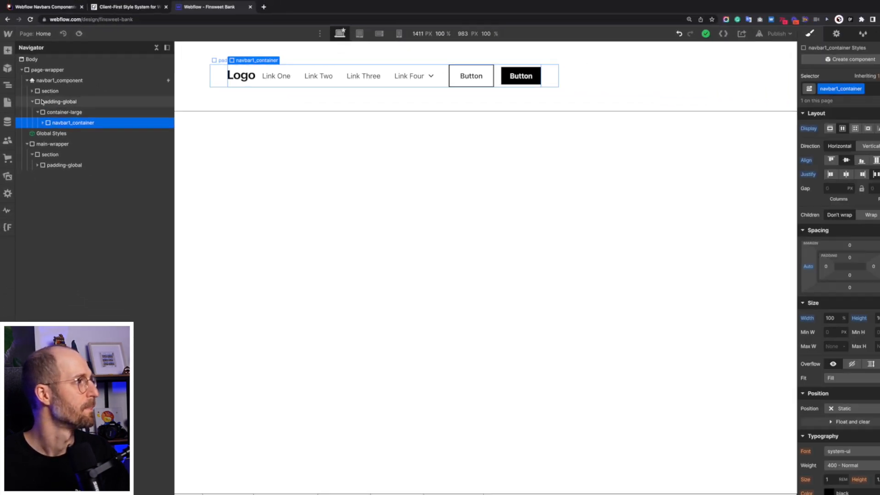
click(42, 102)
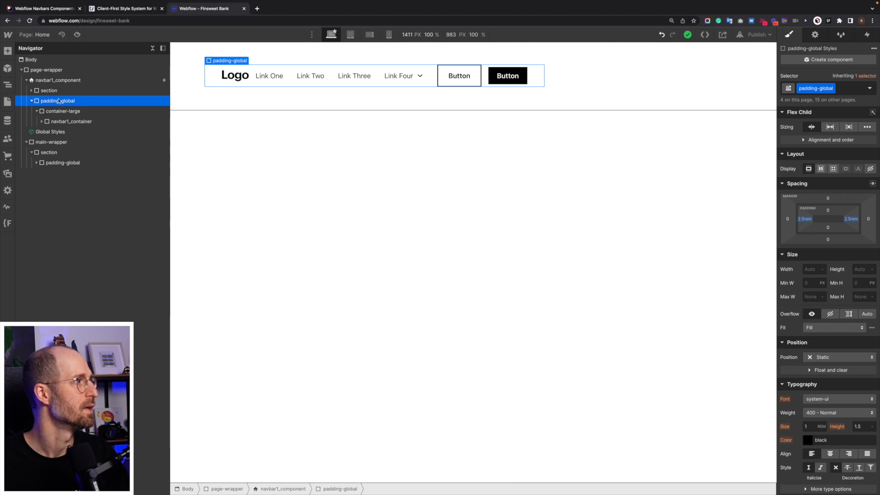
Set navbar1_component's flex direction to vertical and its alignment to stretch.
click(68, 81)
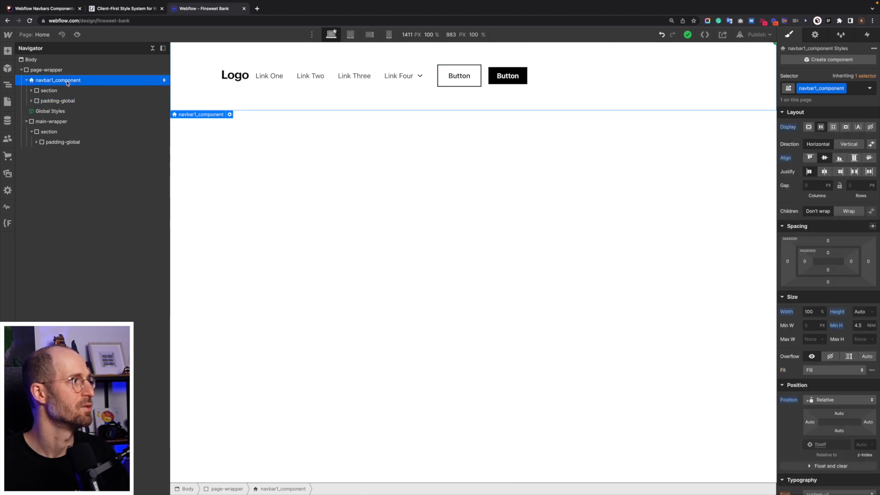
click(848, 143)
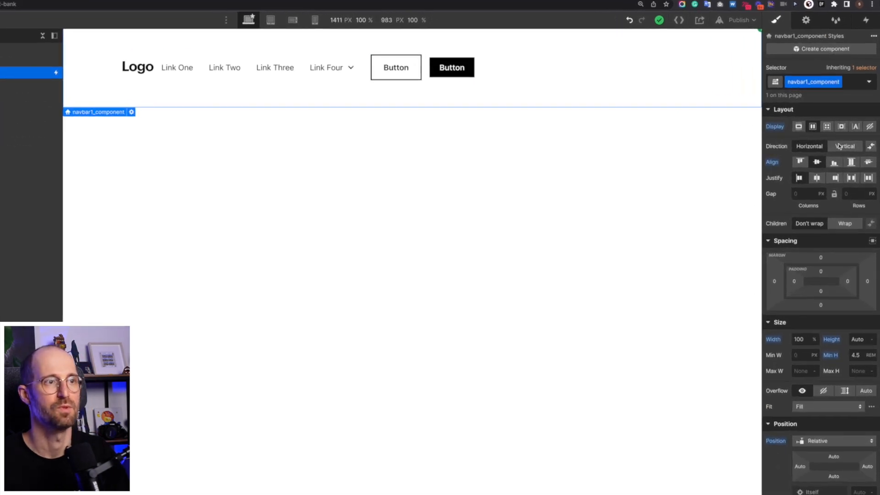
click(849, 167)
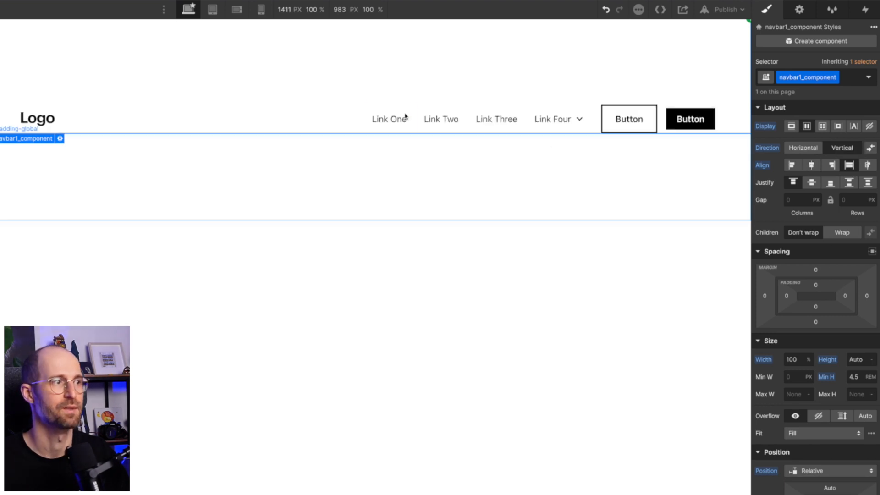
click(291, 110)
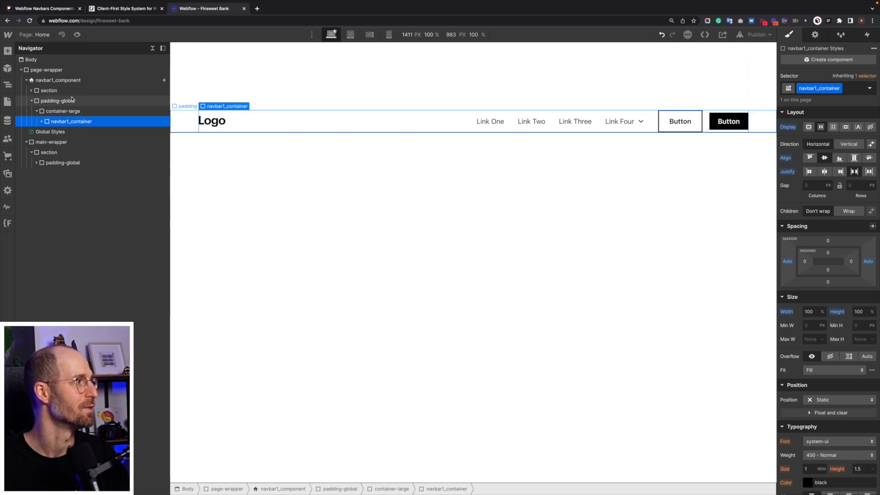
Move navbar1_logo-link out of navbar1_container into the container-large div of the section inside navbar1_component.
click(109, 90)
click(32, 92)
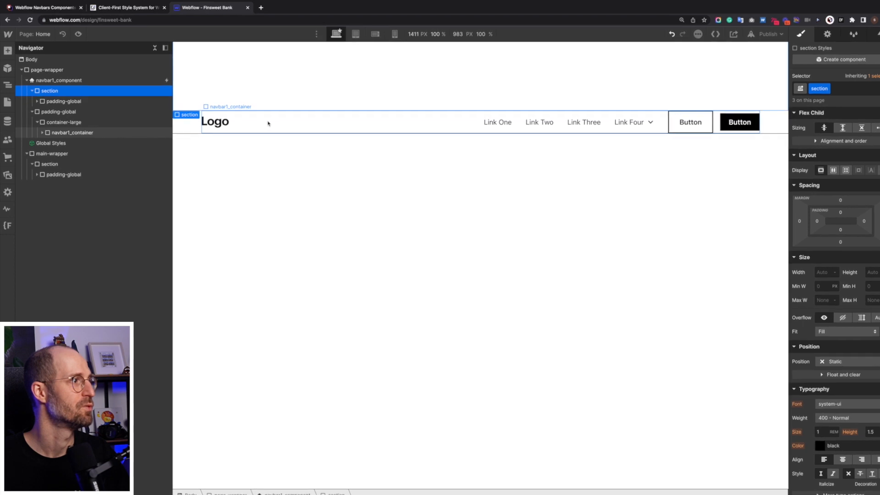
click(268, 122)
click(42, 133)
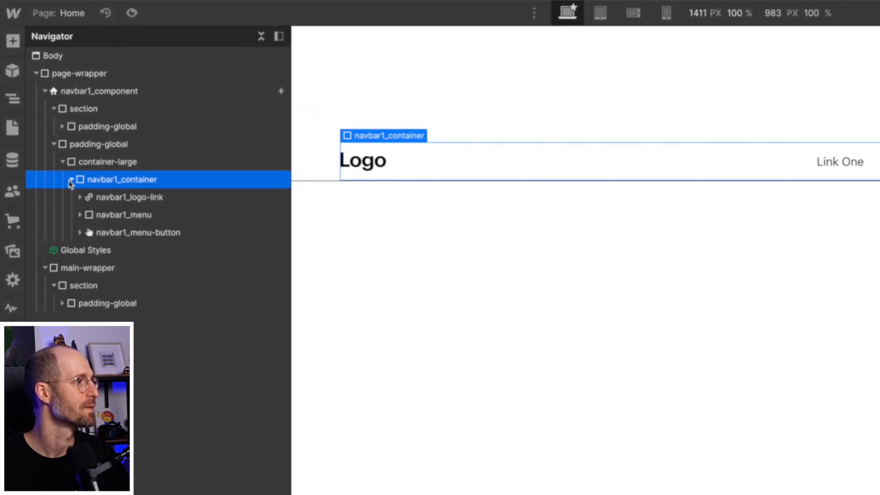
click(93, 216)
click(89, 200)
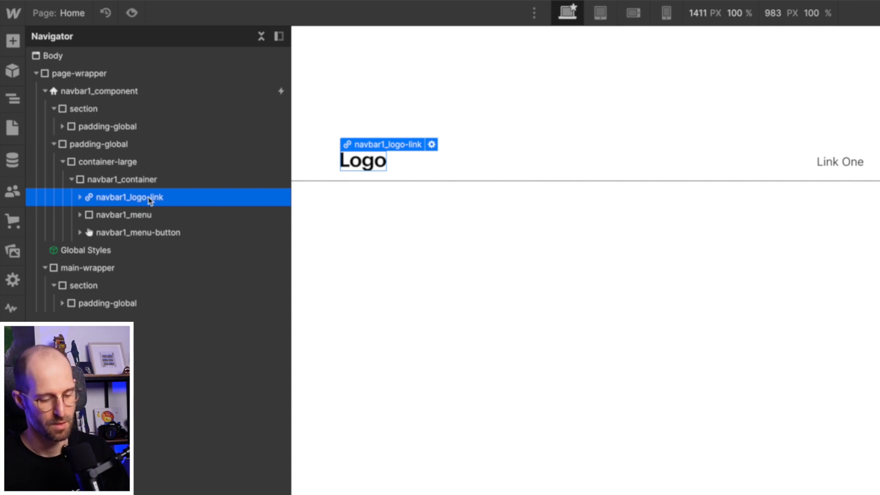
key(Delete)
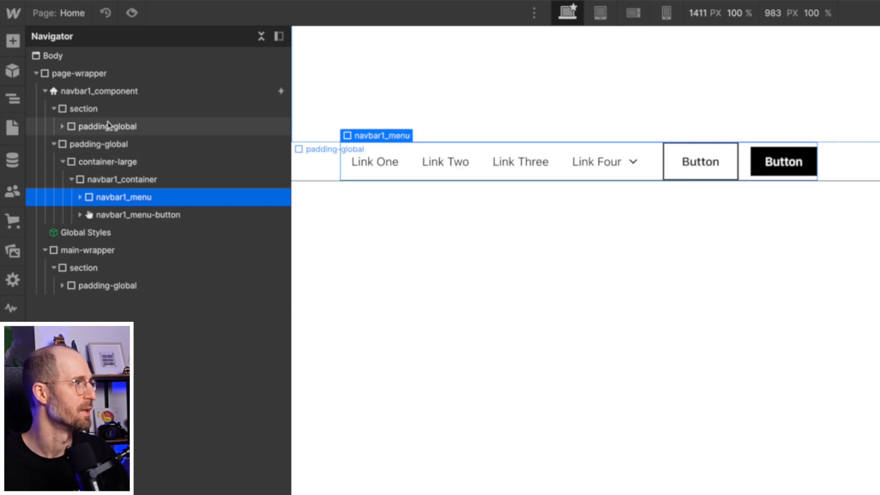
click(76, 132)
click(63, 127)
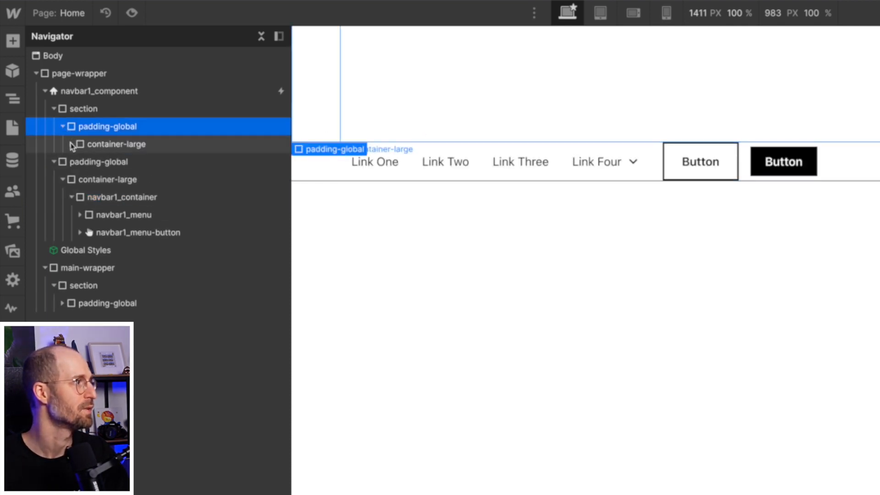
click(71, 144)
click(112, 145)
key(ctrl+z)
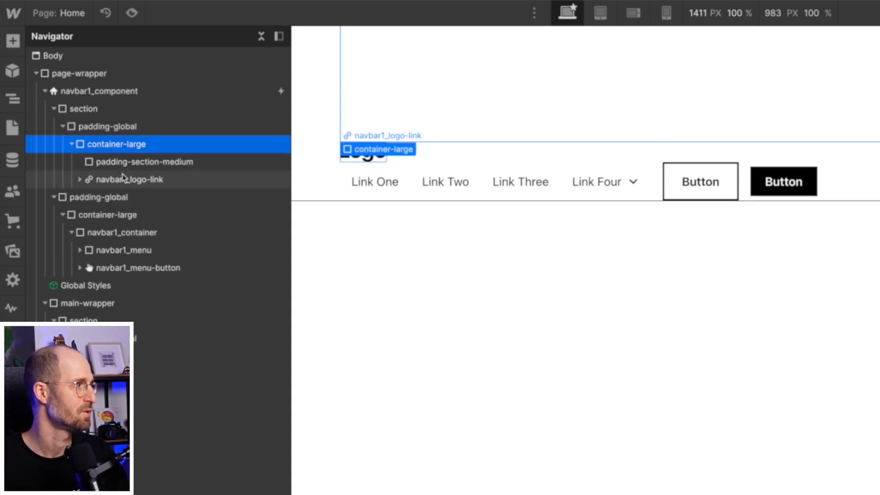
Delete the padding-section-medium div above navbar1_logo-link in the navbar section.
click(137, 163)
key(Delete)
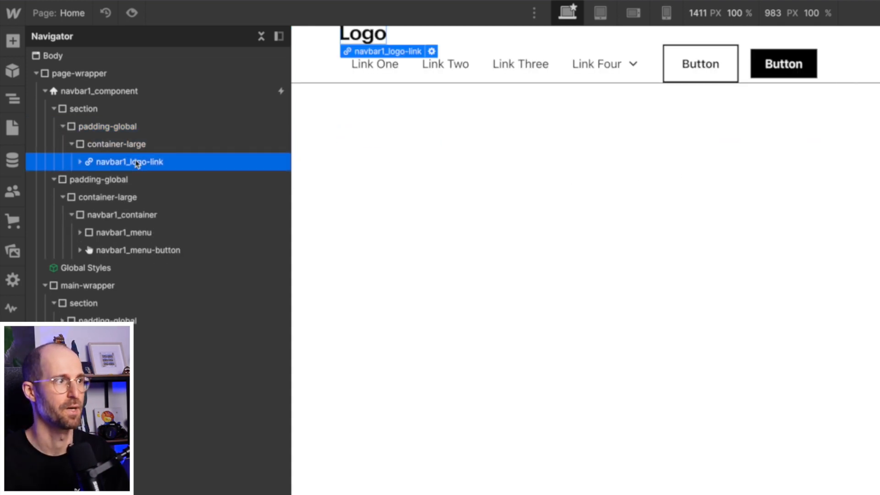
Switch to the Rebank design and examine how its logo and pill navigation behave while the page scrolls.
click(61, 126)
click(51, 110)
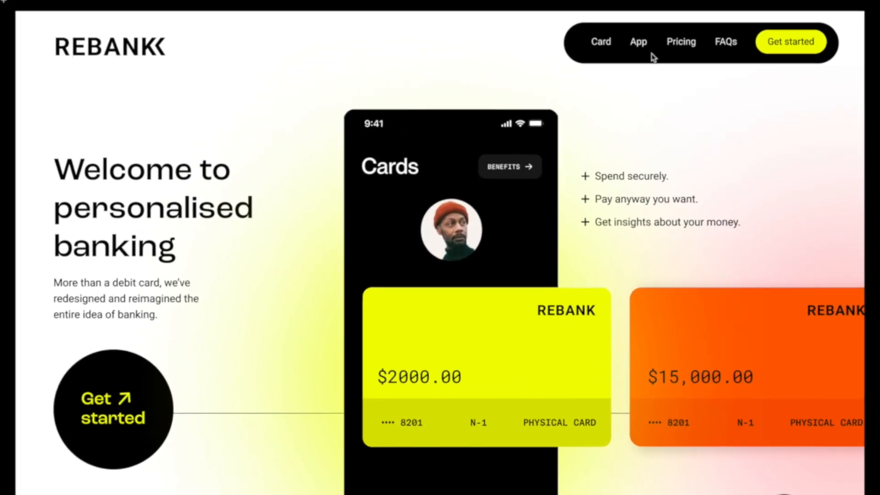
scroll(708, 271, down, 5)
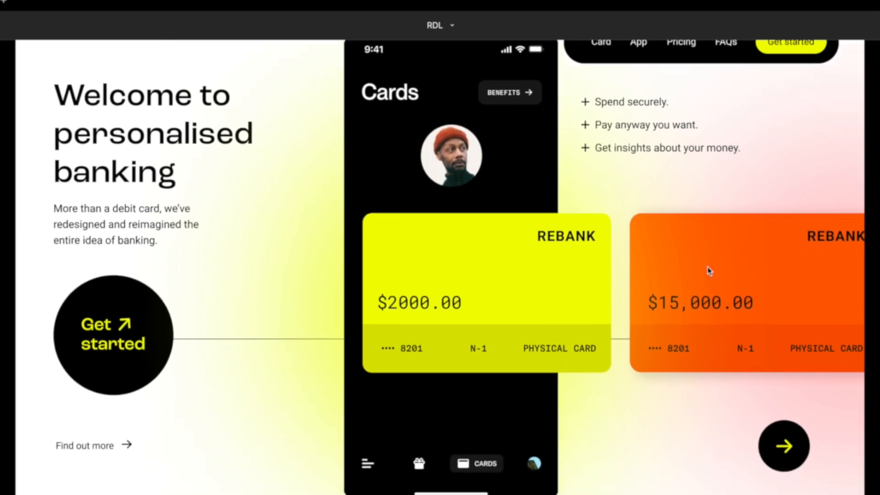
scroll(708, 271, up, 5)
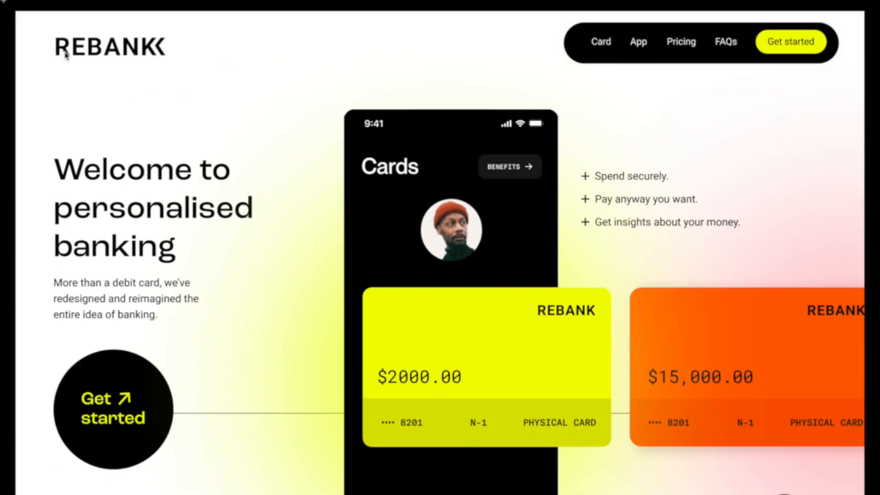
scroll(350, 273, down, 4)
scroll(350, 273, up, 4)
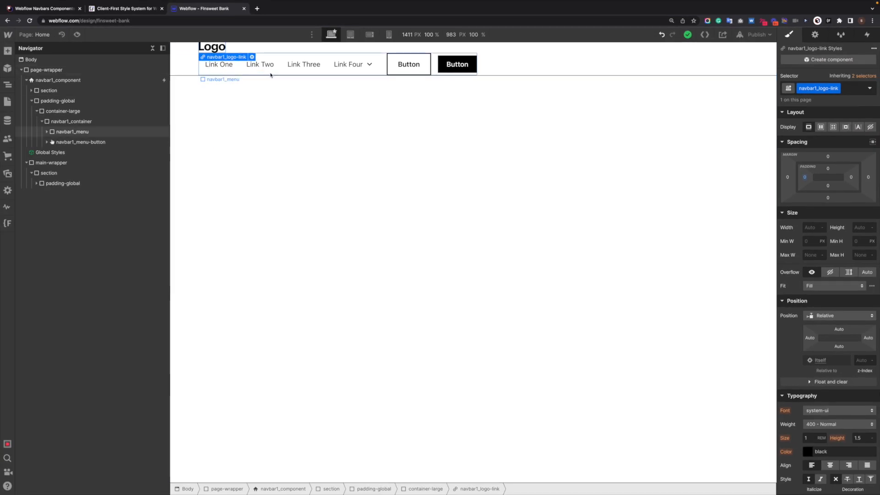
Justify the flex content of navbar1_container to the end so the menu aligns right.
click(270, 73)
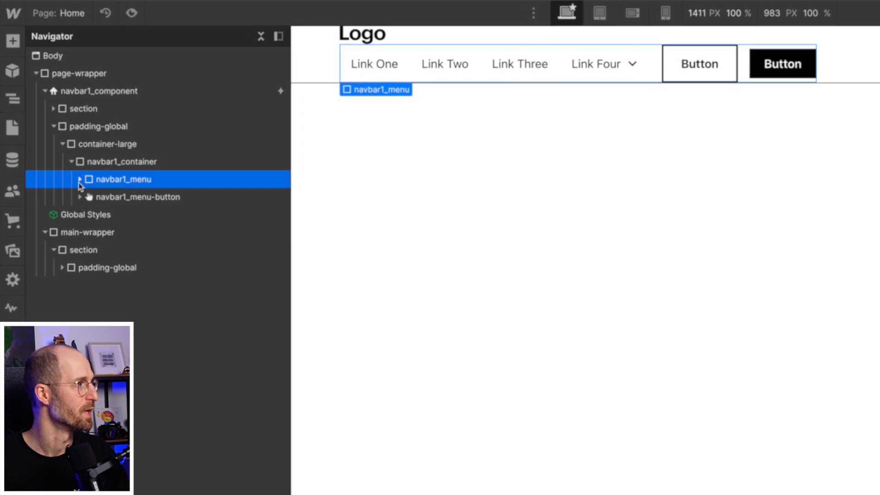
click(123, 162)
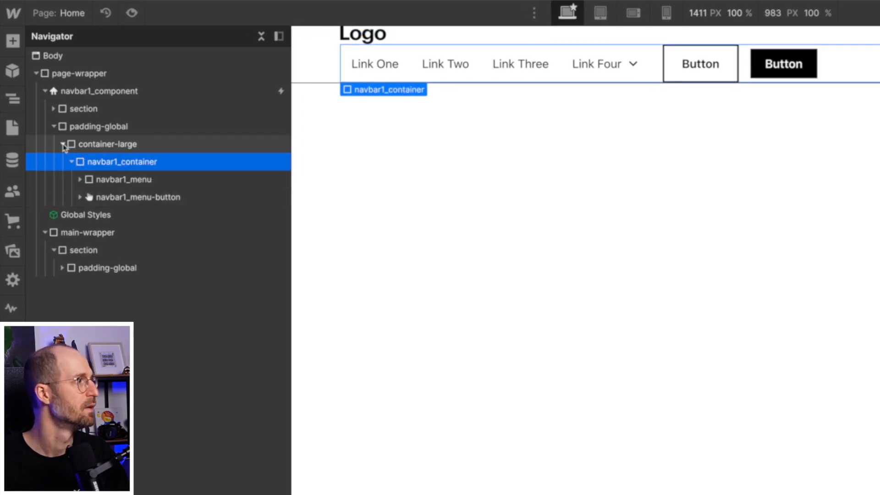
click(70, 163)
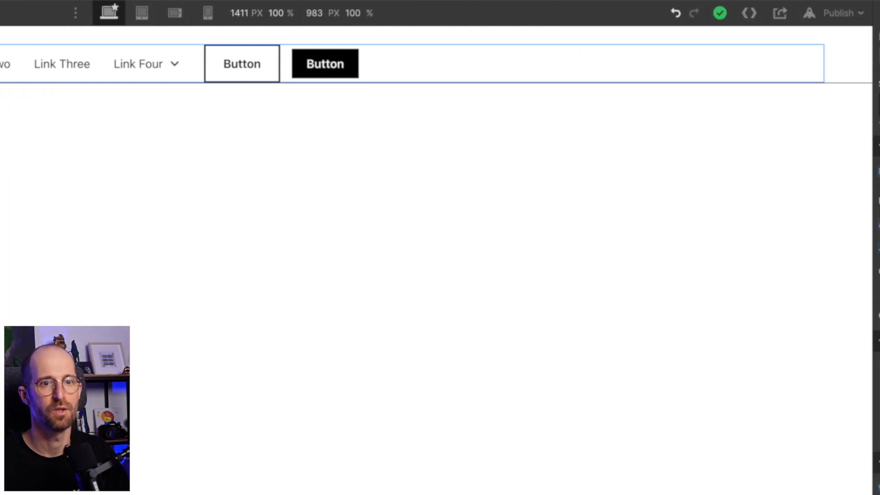
click(813, 244)
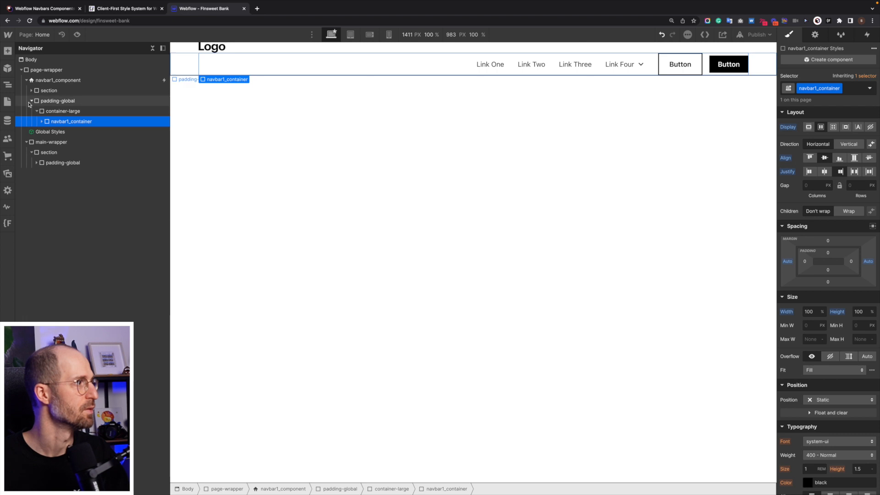
Examine how navbar1_logo-link is nested in the padding-global and container-large divs of the navbar's section.
click(48, 91)
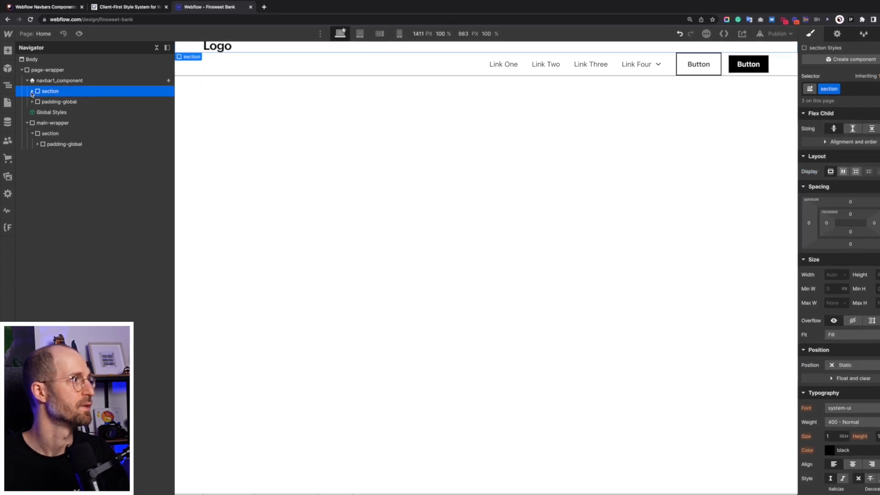
click(56, 121)
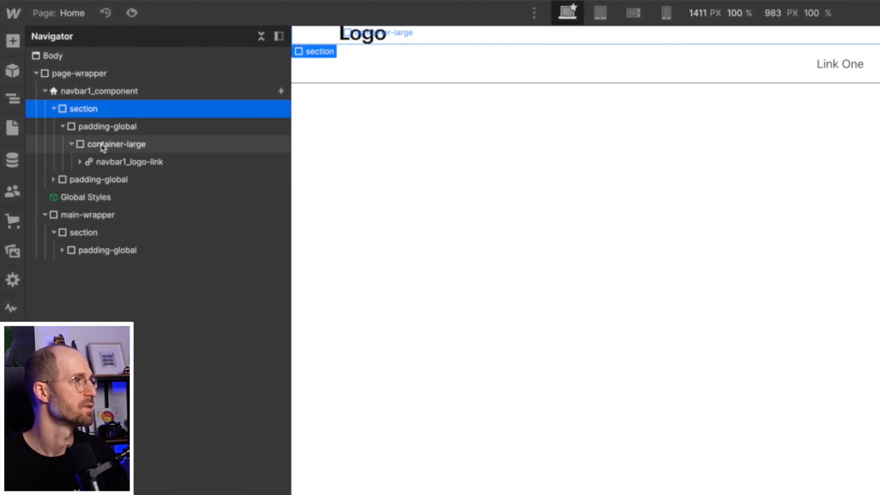
click(71, 145)
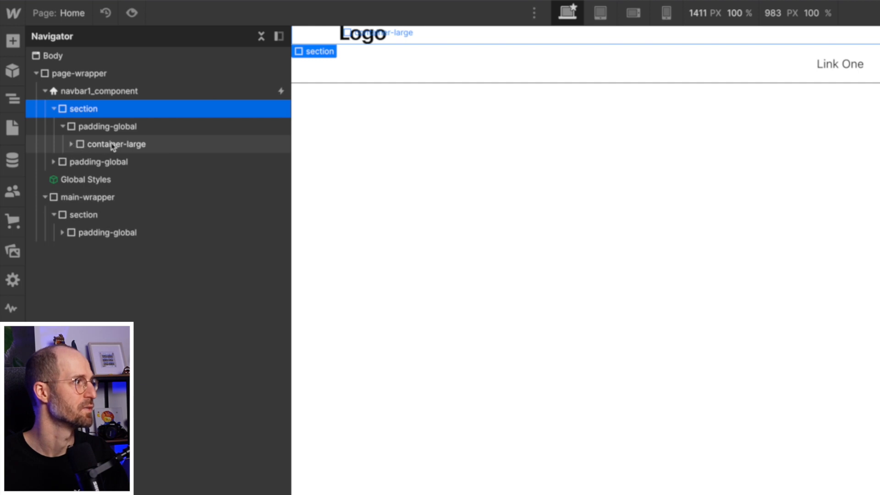
click(71, 144)
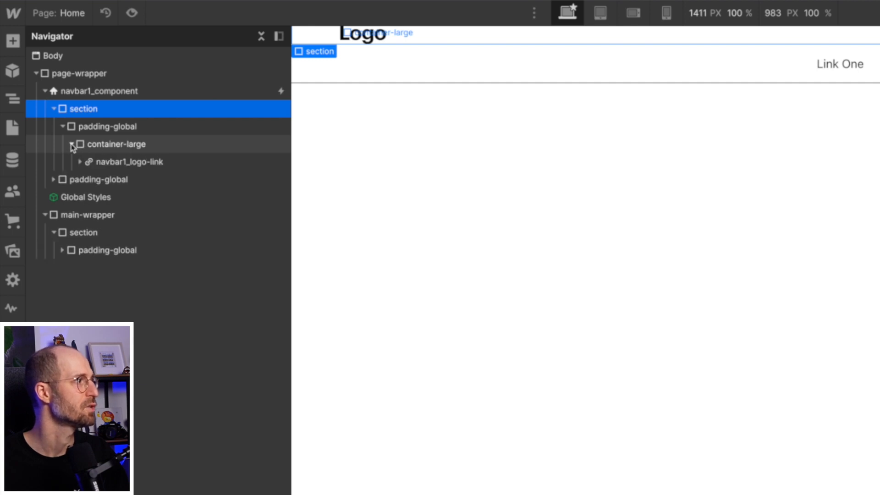
click(124, 162)
click(53, 109)
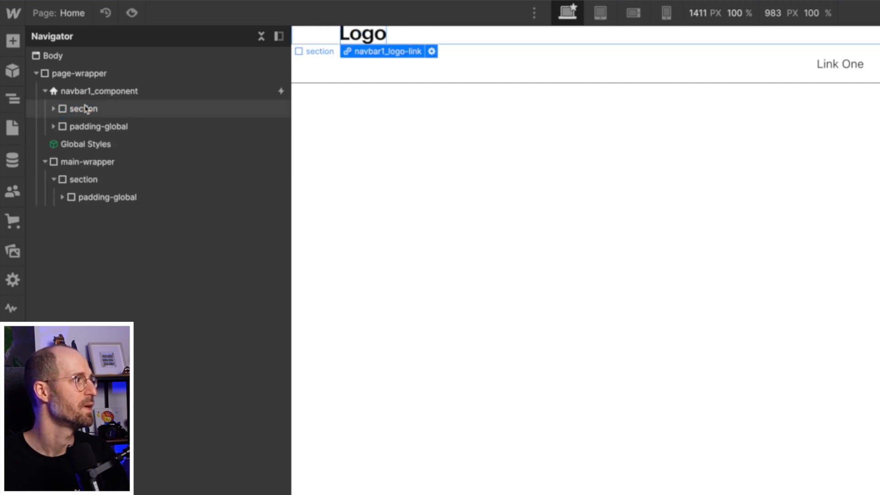
Replace the section class on the navbar's first child div with a new class named navbar_logo-section.
click(85, 109)
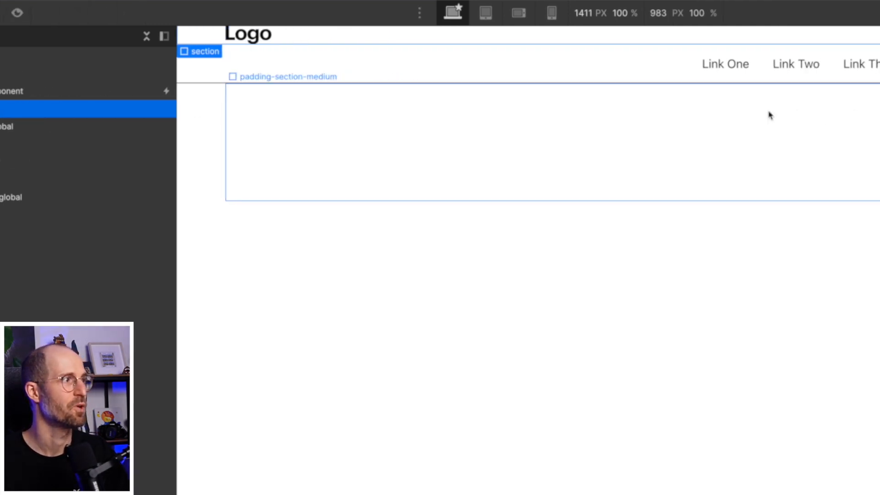
mouse_move(755, 101)
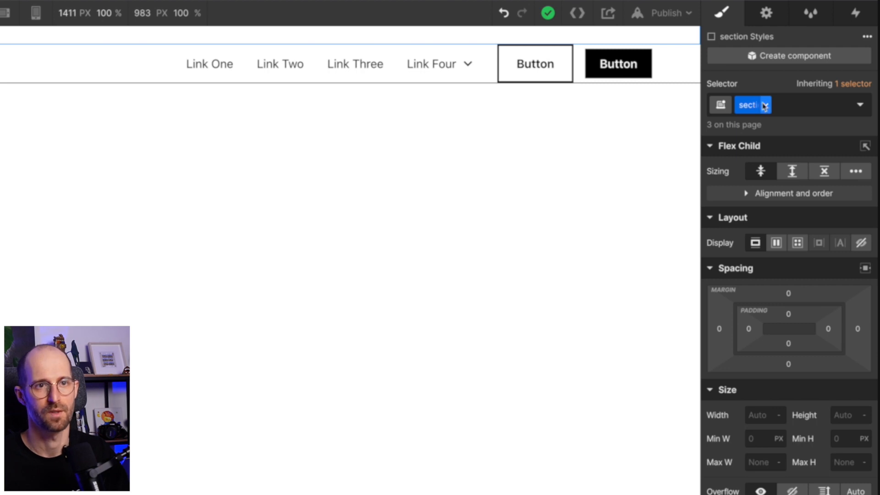
click(767, 106)
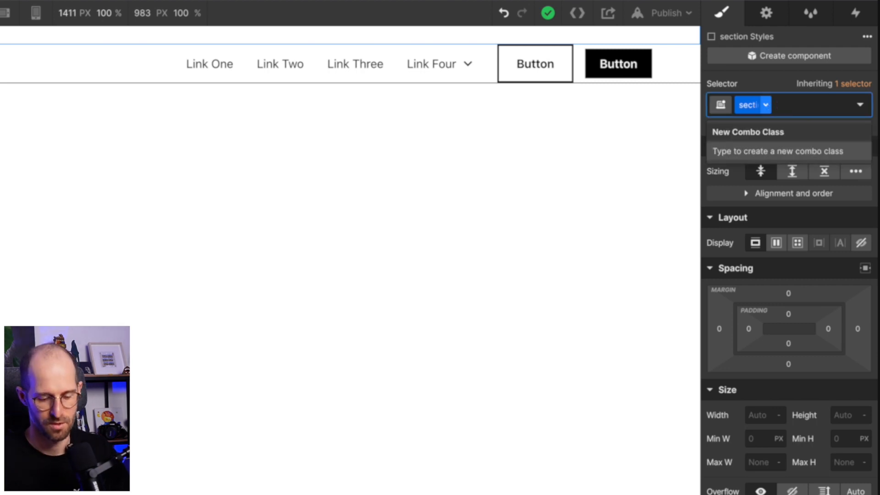
key(BackSpace)
text(navbar_)
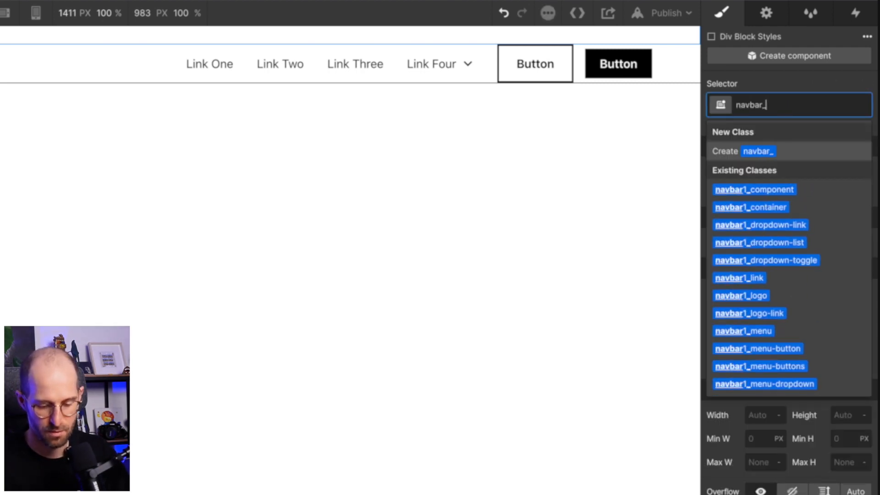
text(lofo)
key(BackSpace)
key(BackSpace)
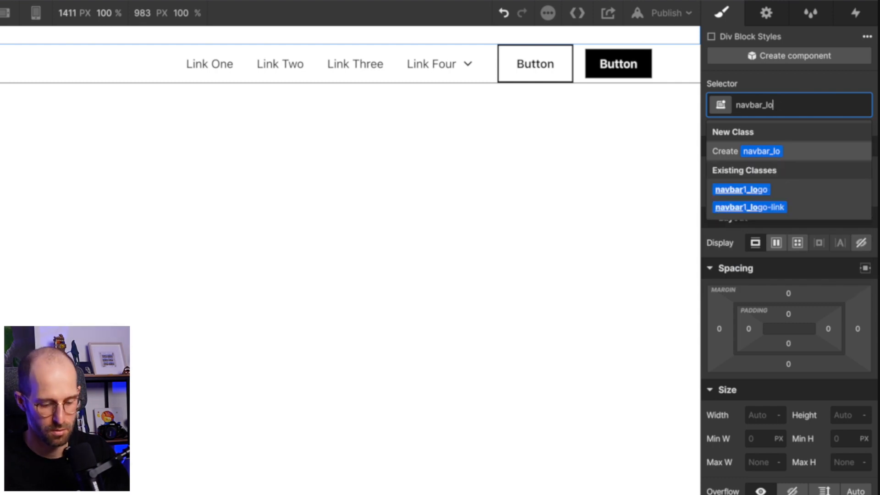
text(go-section)
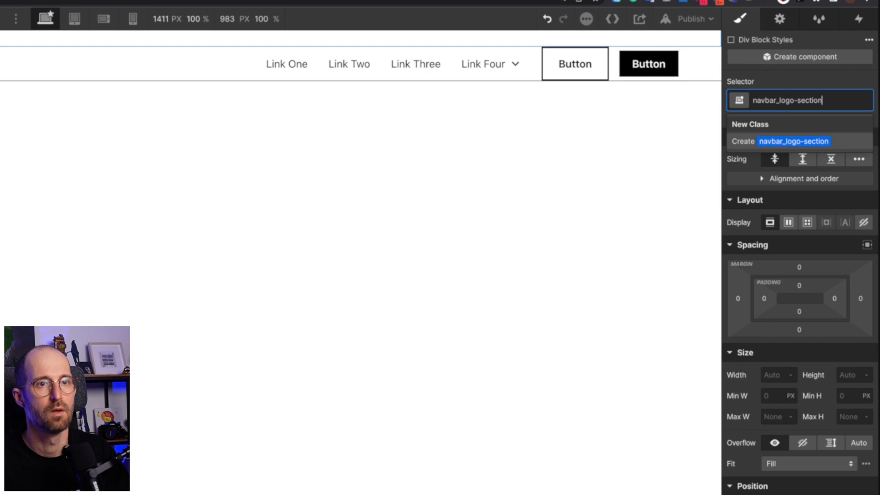
key(Return)
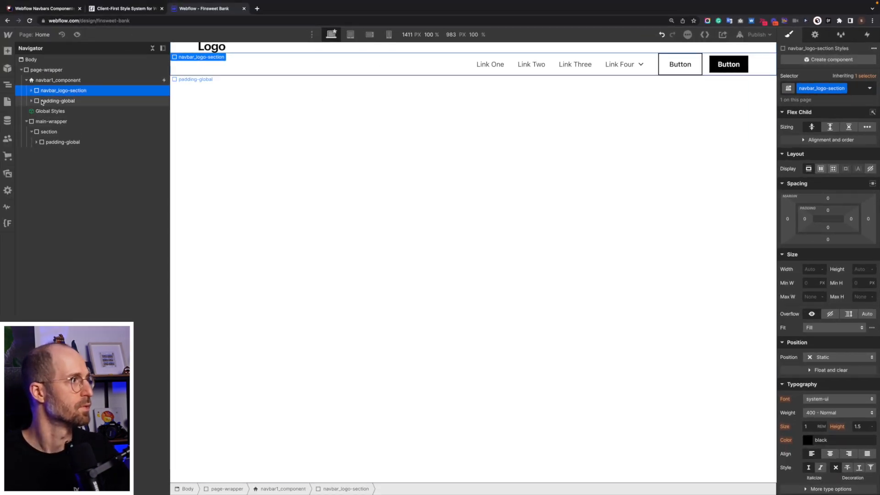
Add a div block inside navbar1_component below navbar_logo-section and nest the menu's padding-global in it.
click(30, 100)
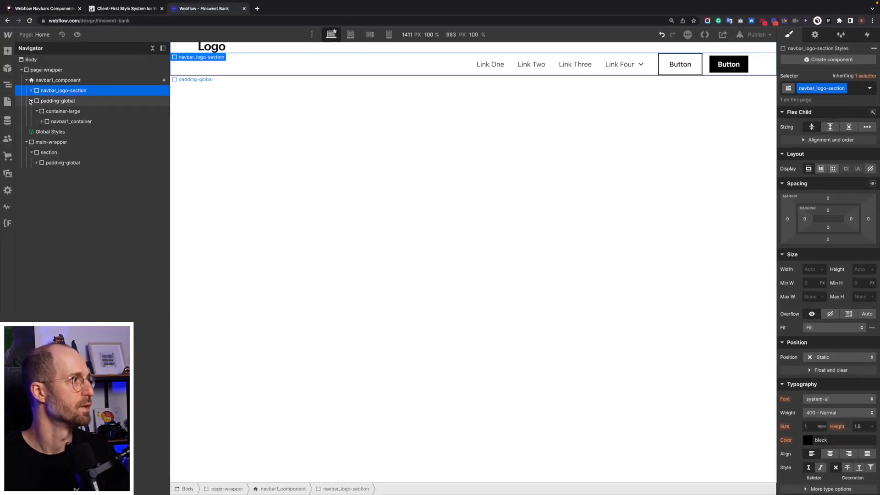
click(72, 122)
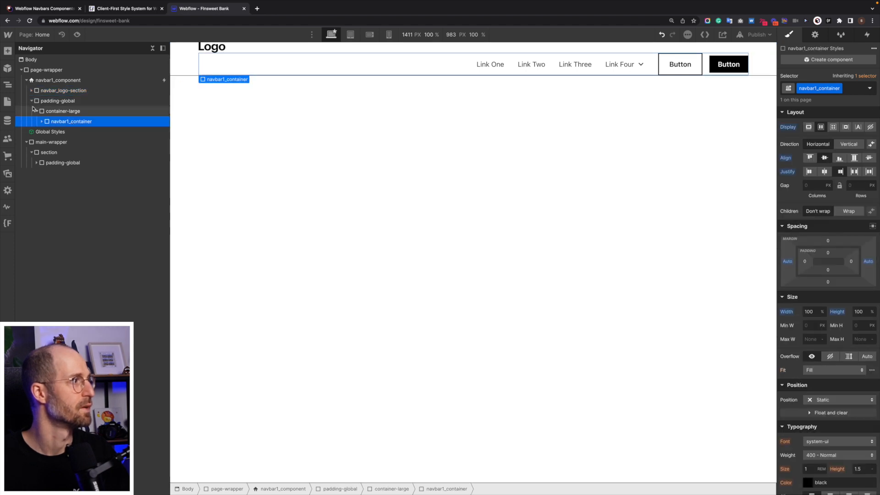
click(30, 102)
click(50, 101)
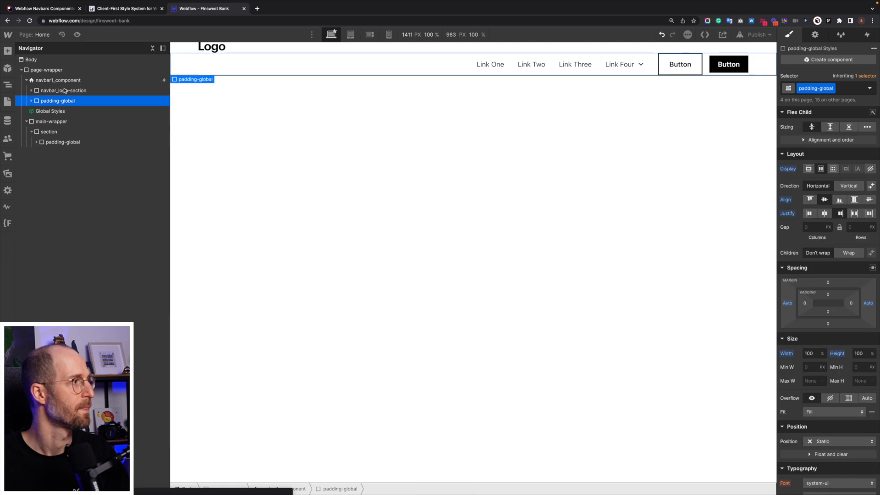
click(68, 81)
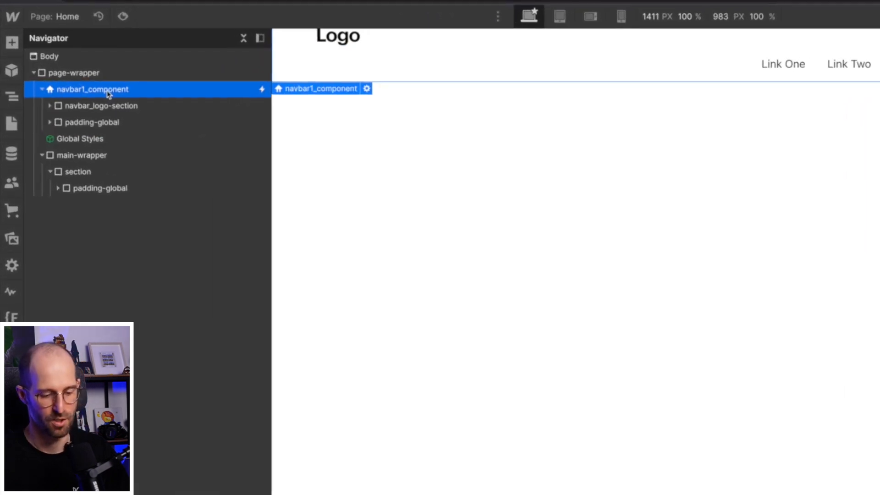
key(super+k)
text(div)
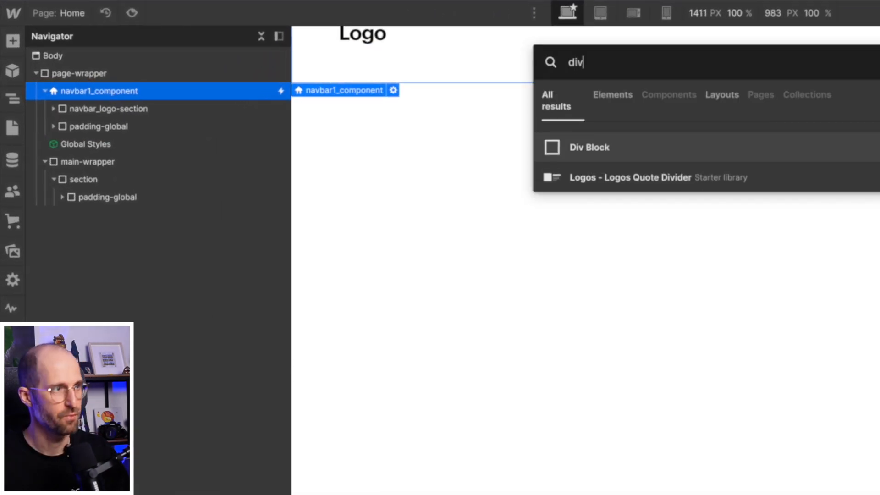
key(Return)
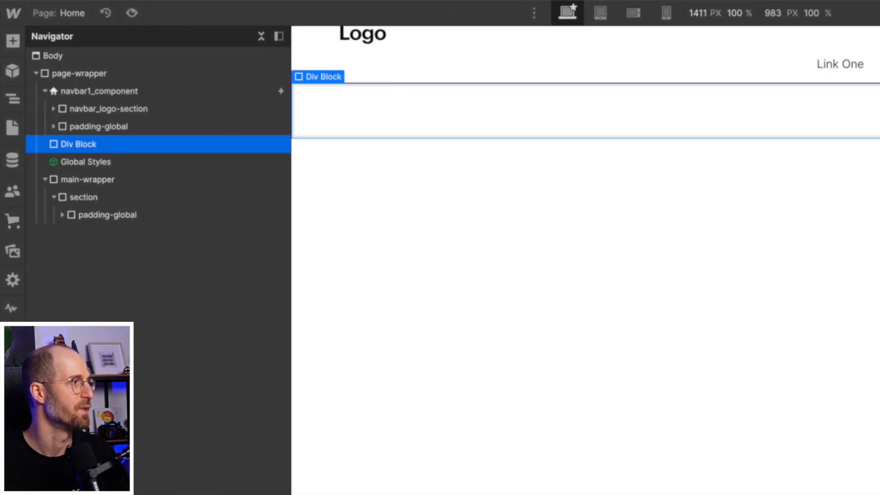
drag(141, 143, 110, 137)
click(87, 129)
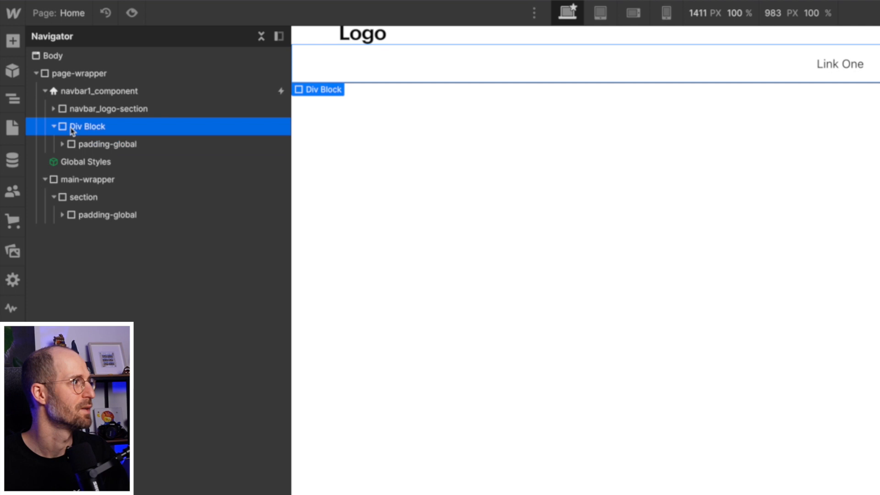
Give the new div block around the menu's padding-global the class navbar_fixed-navigation.
key(super+Return)
text(navb)
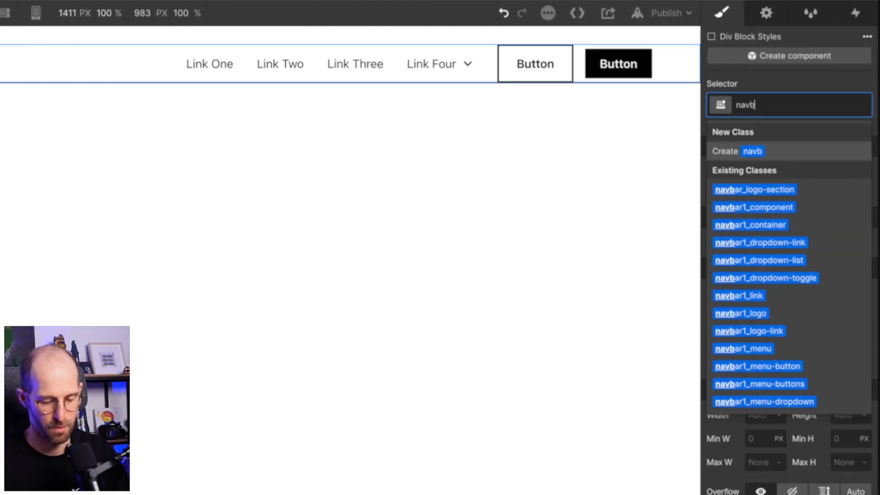
text(ar_fixe)
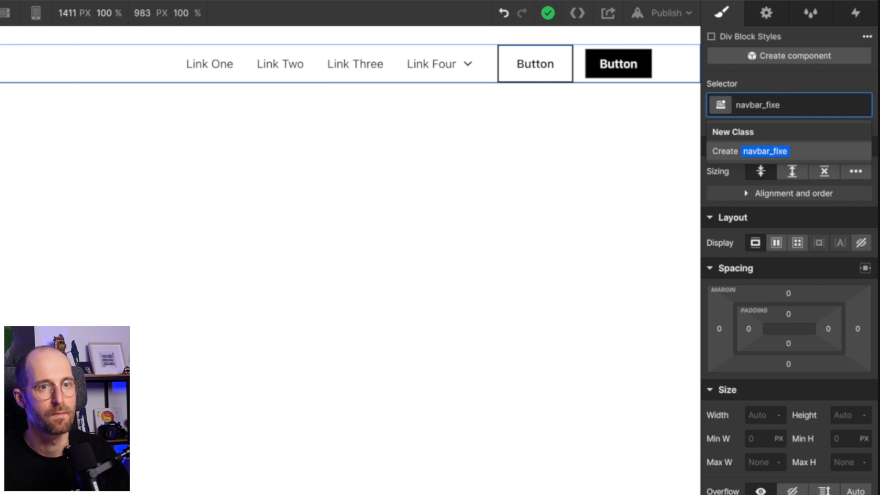
text(d-navigation)
key(Return)
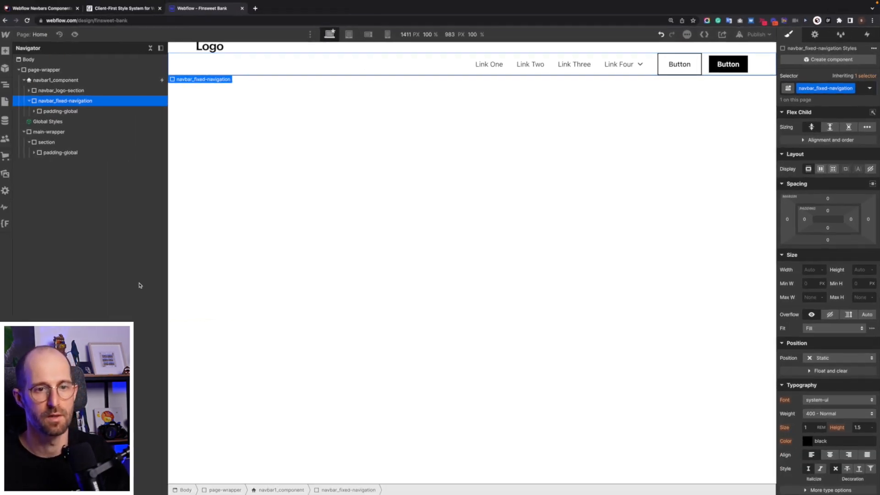
Set navbar_fixed-navigation to fixed position, pinned full width to the top with 0% top, left and right offsets.
click(828, 358)
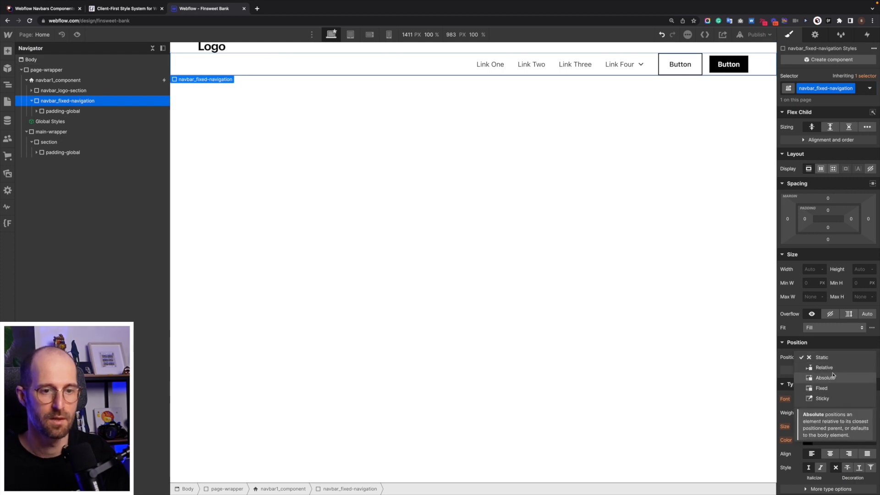
click(821, 388)
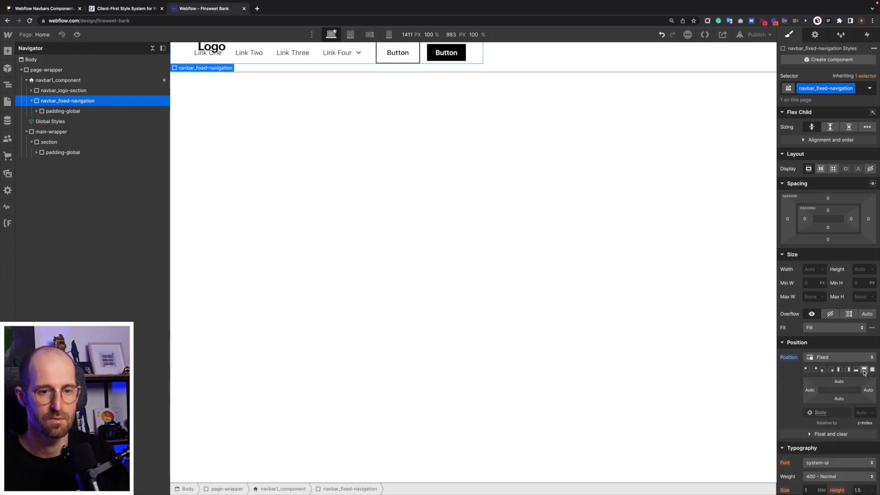
click(864, 369)
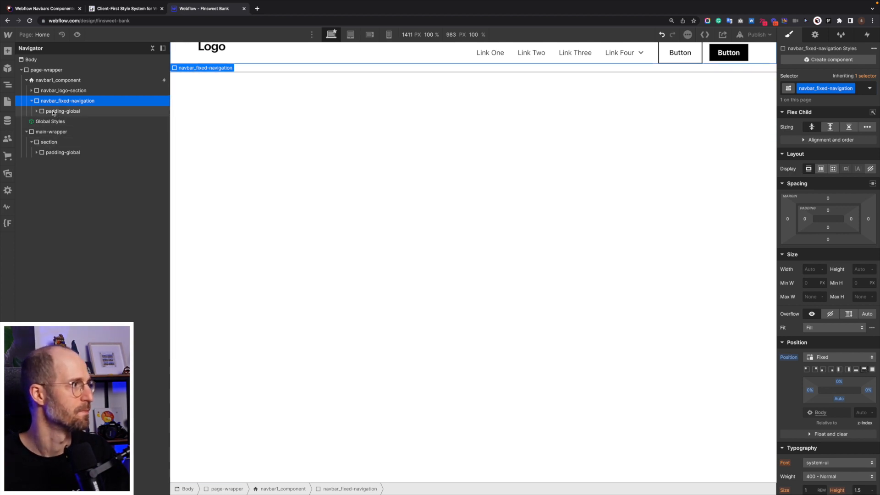
Set the top padding of navbar_fixed-navigation to 2rem, and select navbar_logo-section.
click(828, 210)
text(2rem)
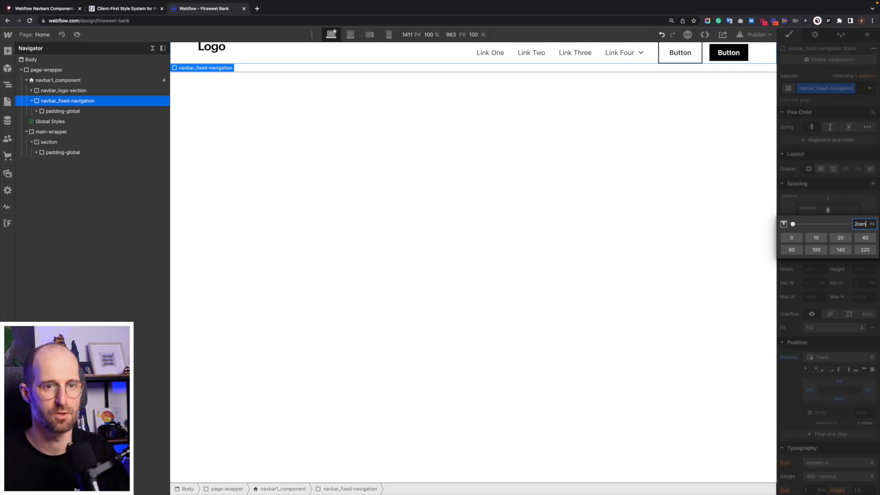
key(Return)
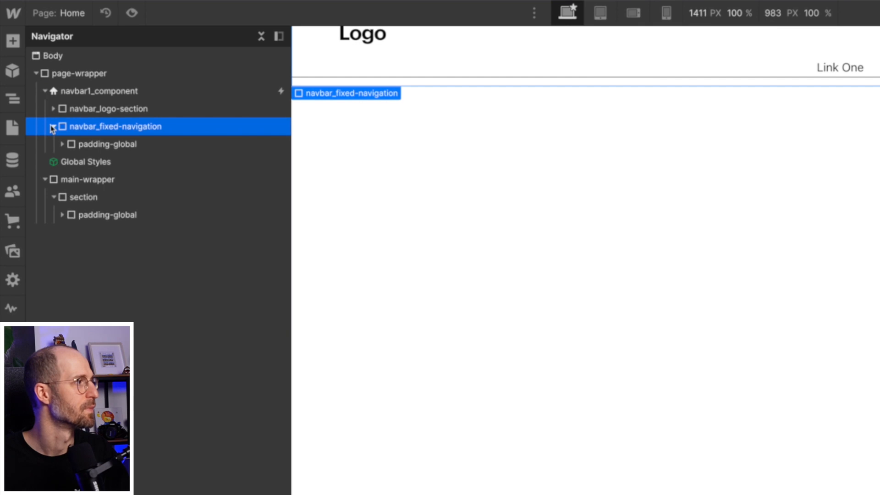
click(91, 112)
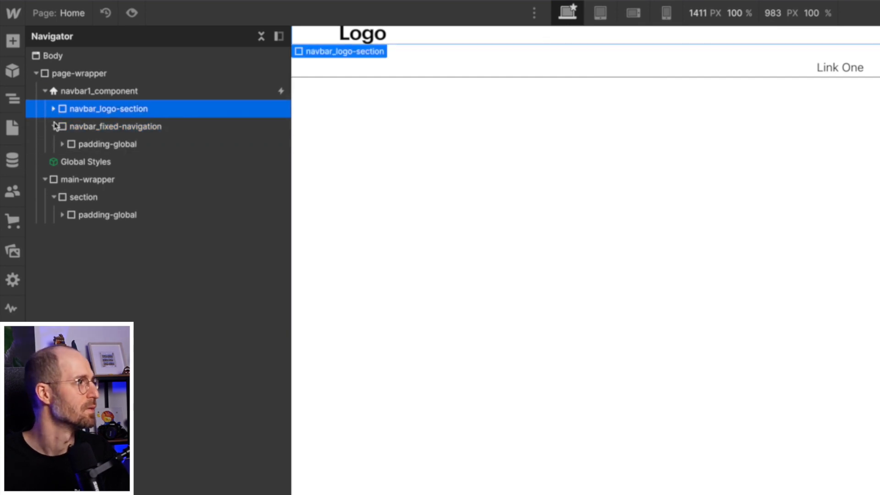
Set the top padding of navbar_logo-section to 2rem.
click(52, 127)
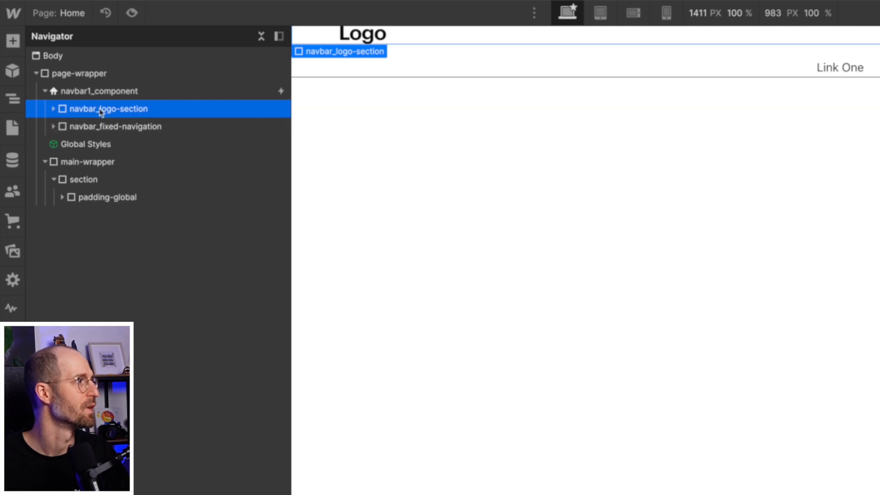
click(53, 109)
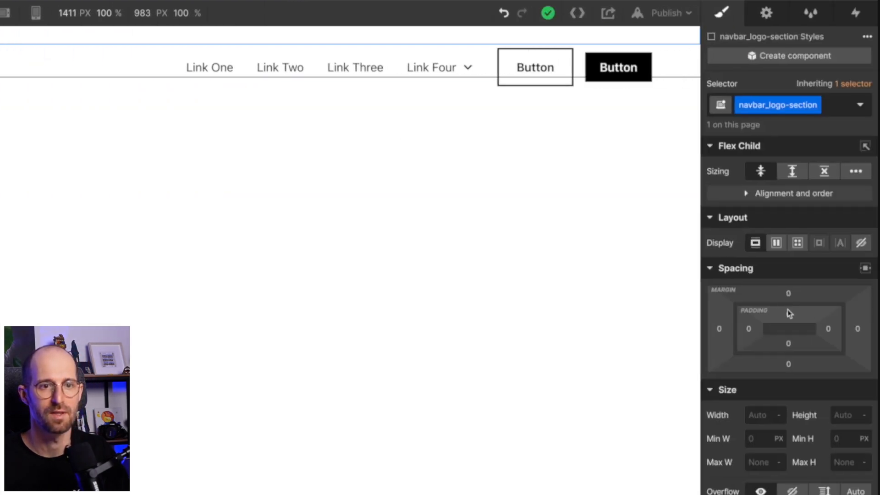
click(788, 313)
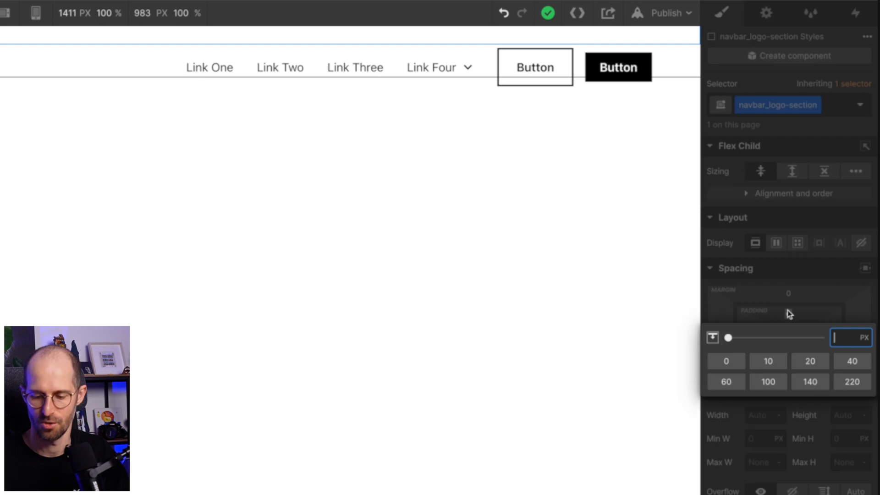
text(2rem)
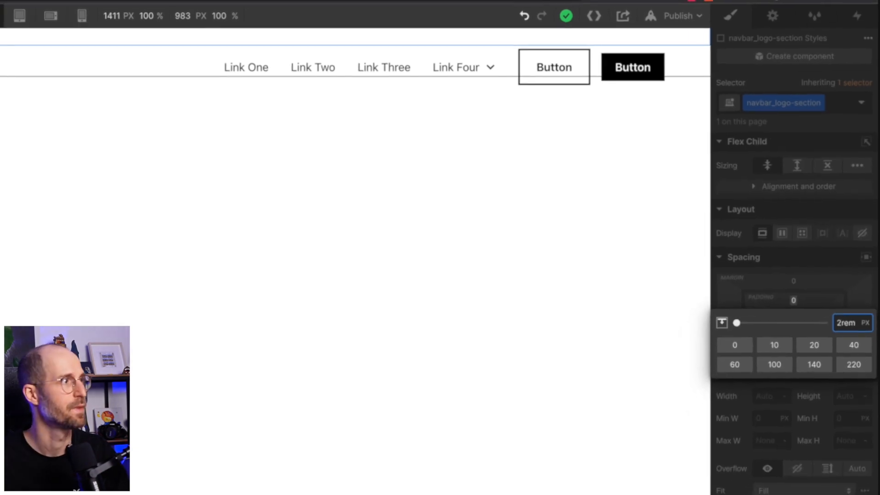
key(Return)
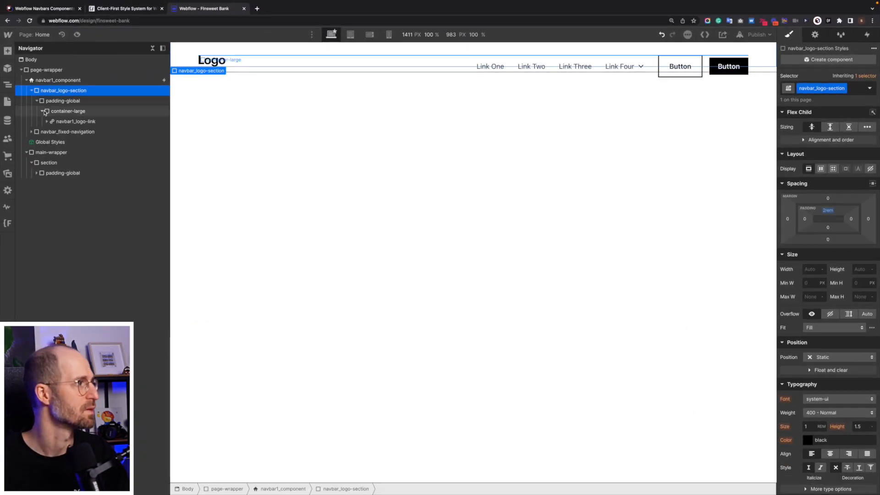
Examine the elements nested in navbar_logo-section and navbar_fixed-navigation and how the two sections overlap on the canvas.
click(80, 113)
click(80, 122)
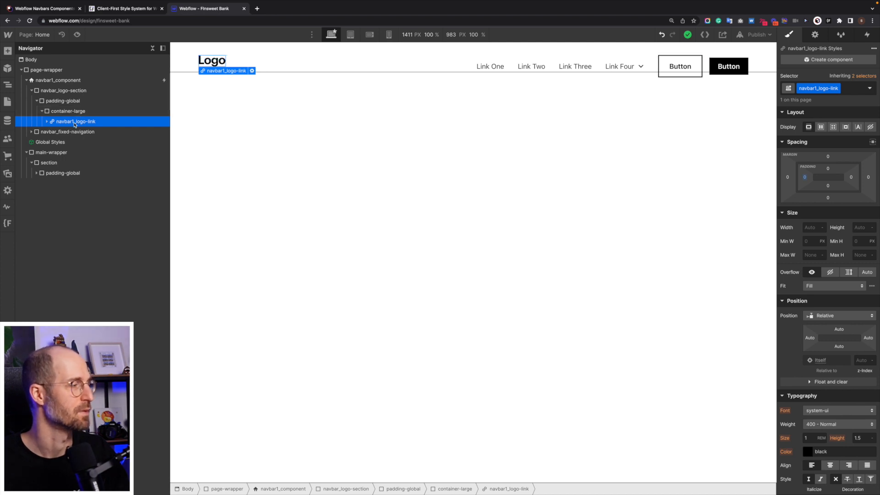
click(74, 94)
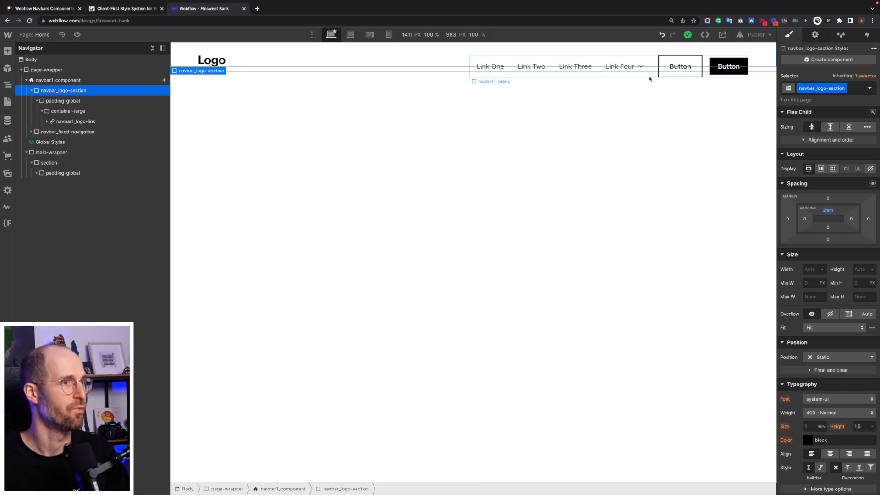
click(31, 91)
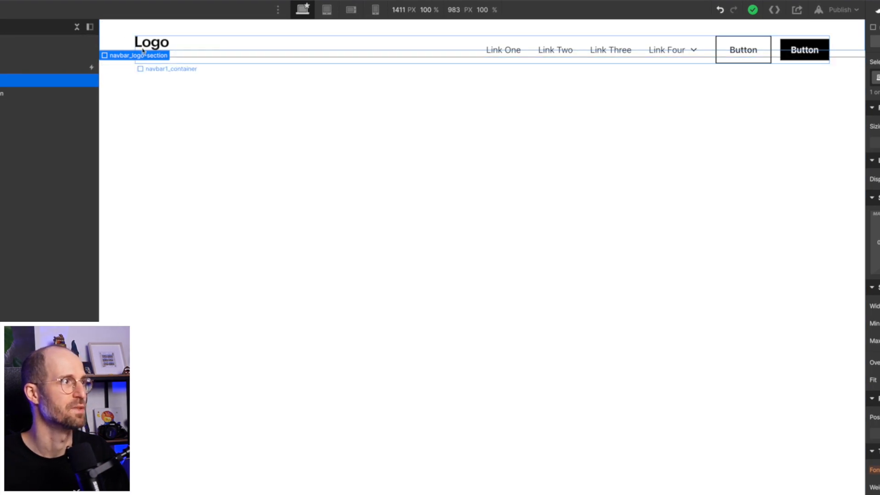
click(696, 46)
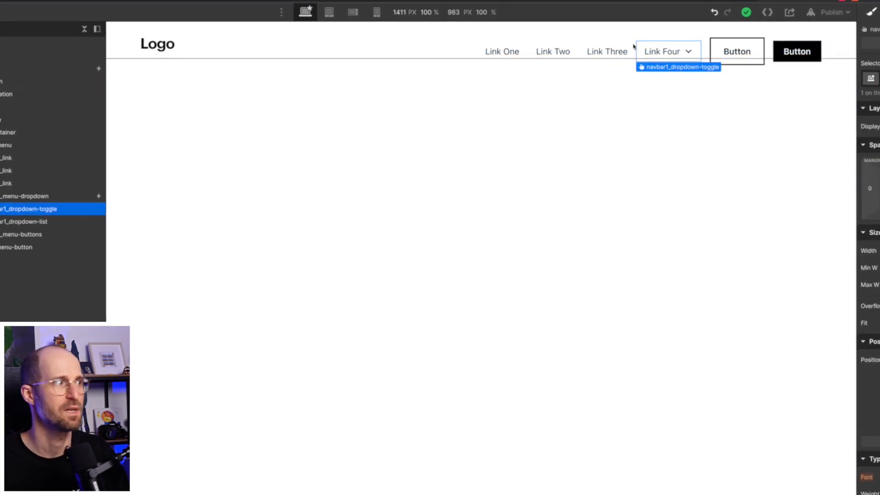
click(53, 142)
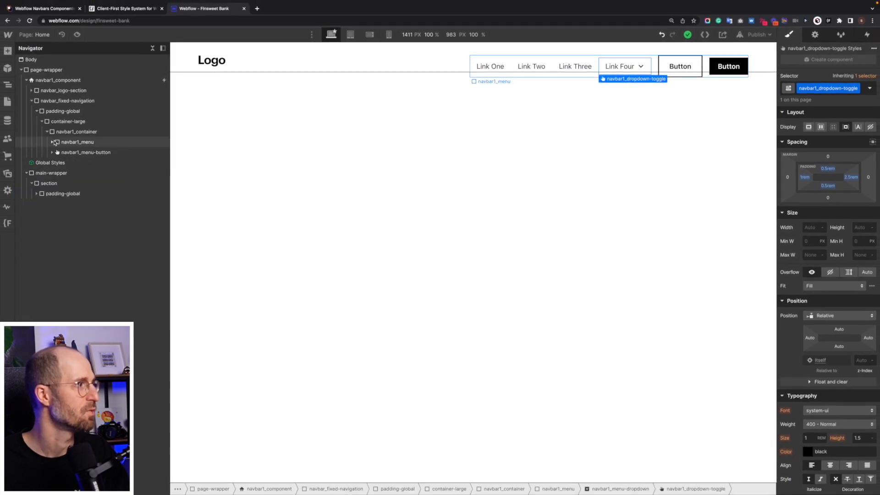
click(534, 63)
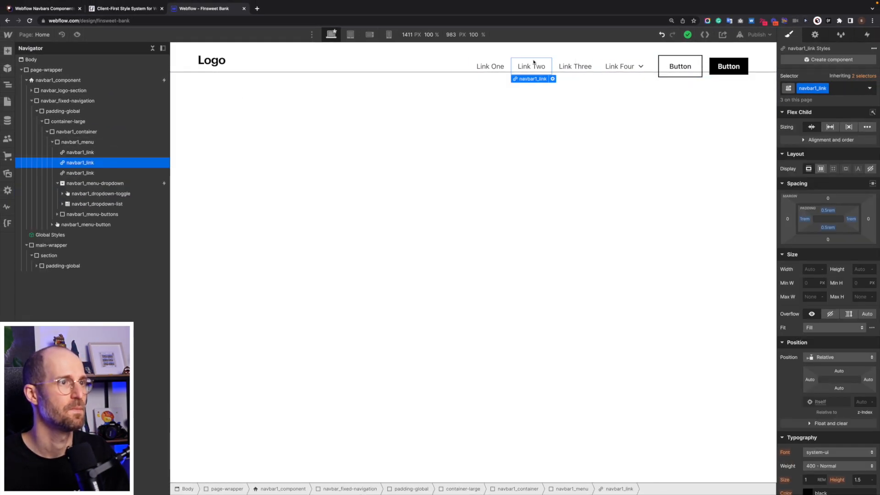
click(45, 133)
click(46, 132)
click(41, 122)
click(37, 111)
click(31, 101)
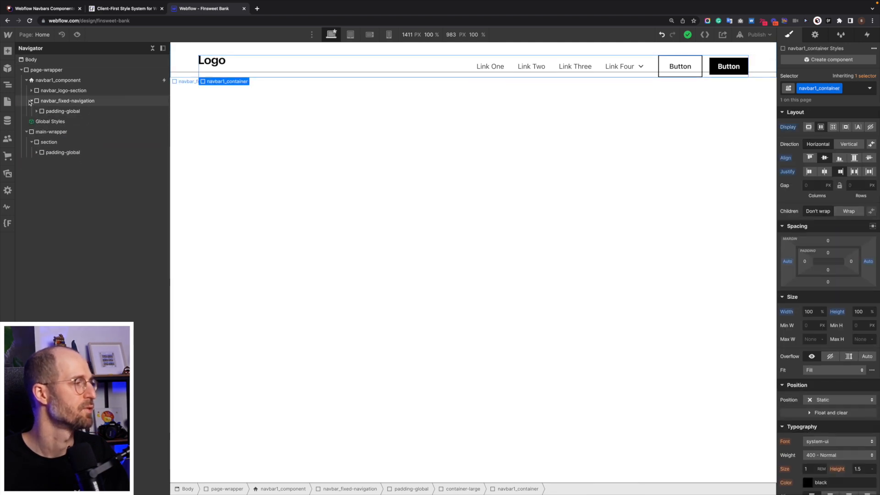
click(52, 100)
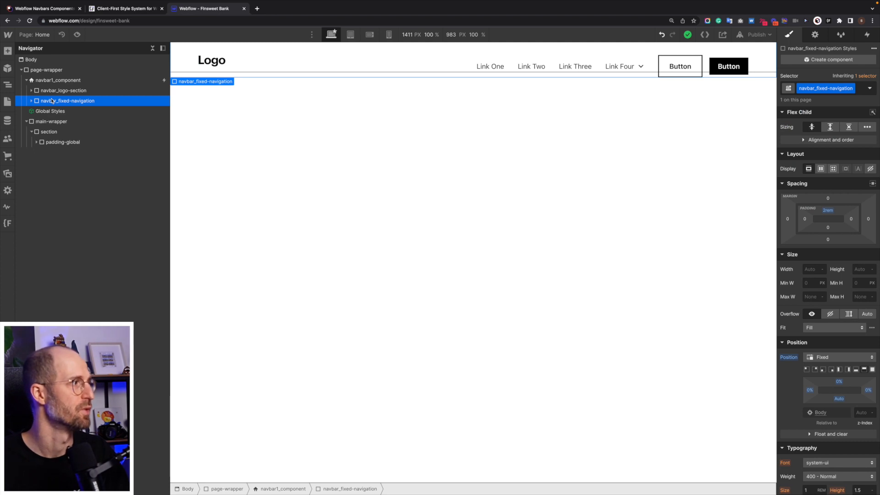
click(53, 91)
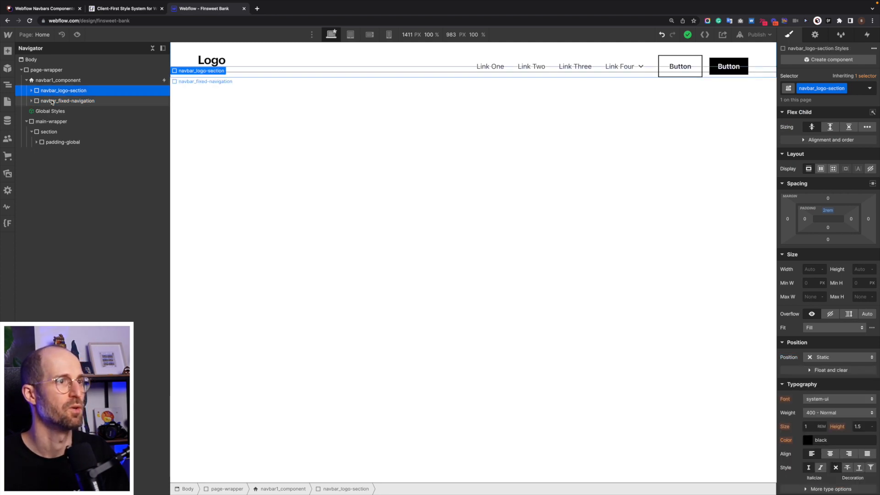
Add the global combo class pointer-events-off to navbar_fixed-navigation.
click(52, 102)
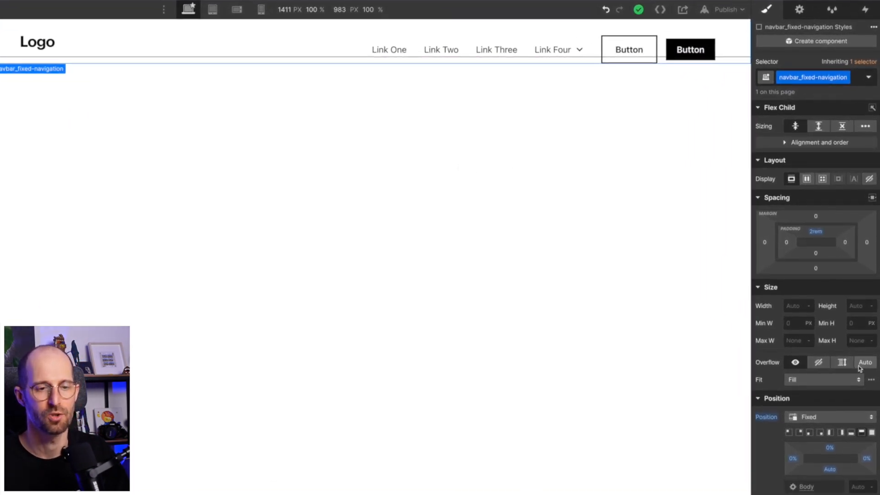
key(super+Return)
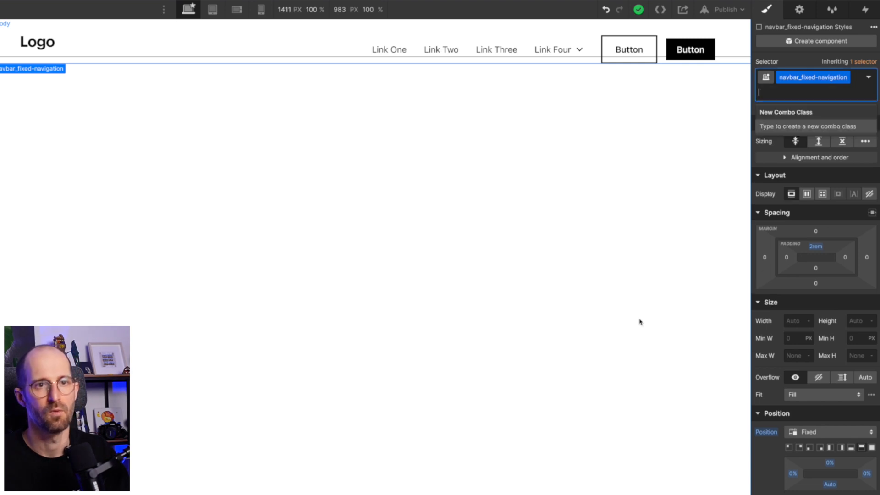
text(events)
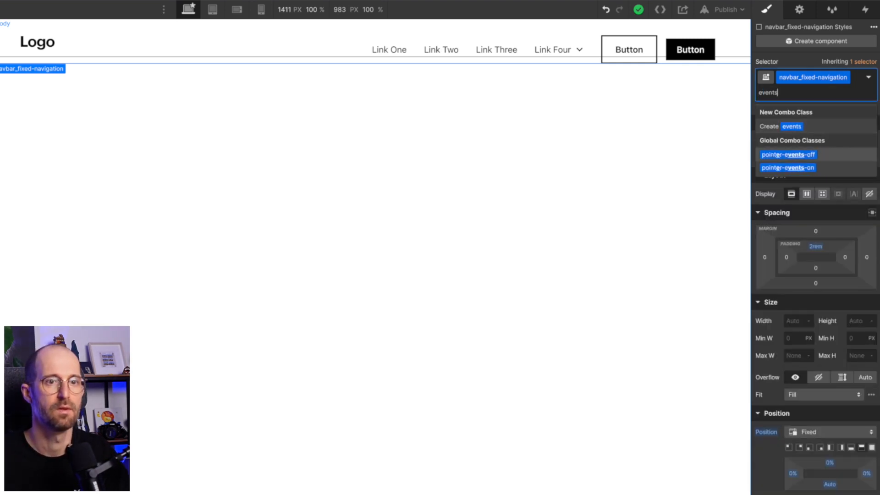
key(Return)
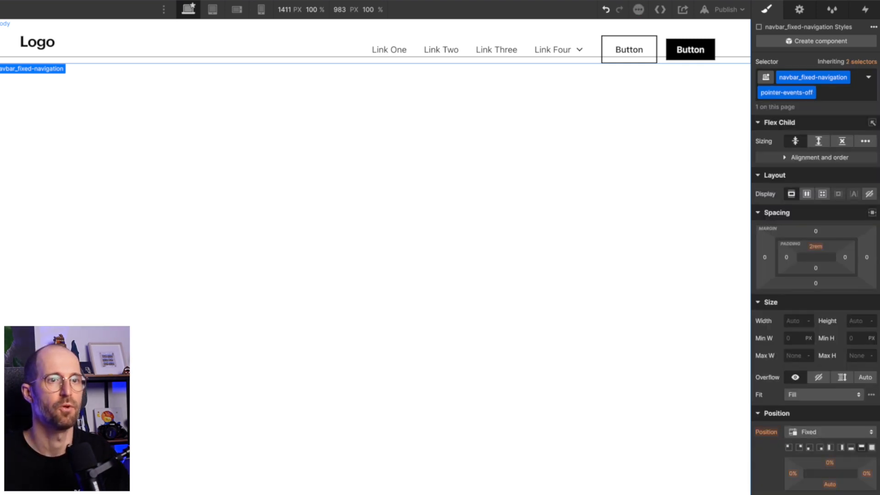
Replace the is-page-height-tablet combo class on navbar1_menu, inside navbar_fixed-navigation, with pointer-events-on.
click(31, 101)
click(36, 111)
click(42, 121)
click(47, 132)
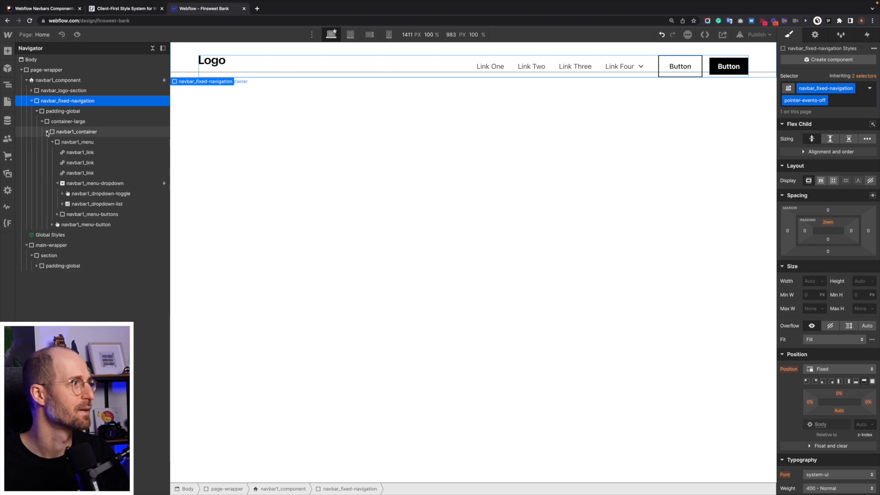
click(52, 142)
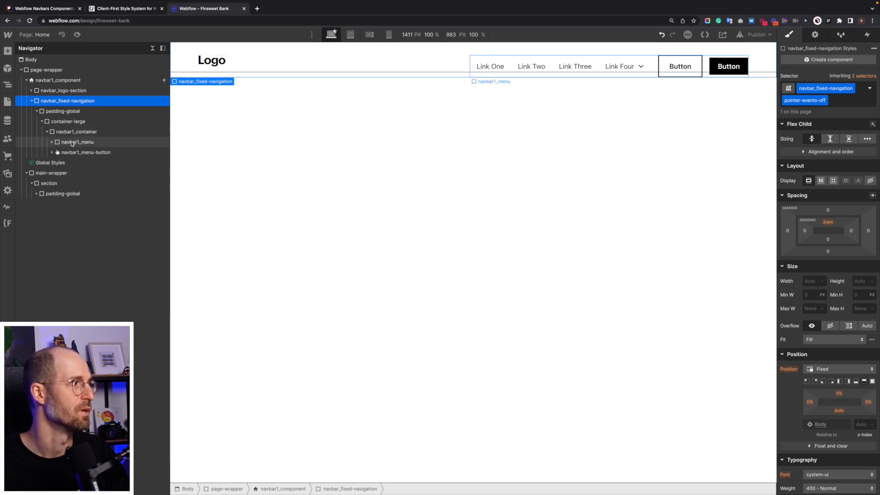
click(73, 142)
click(77, 131)
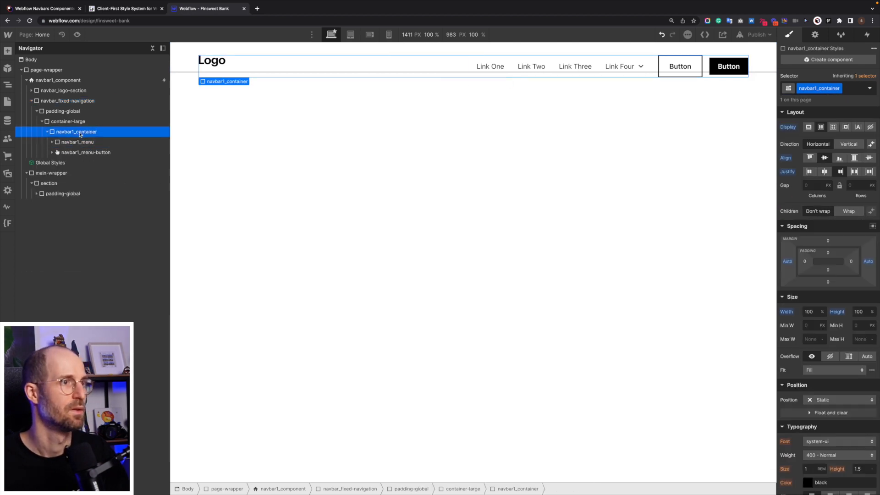
click(92, 142)
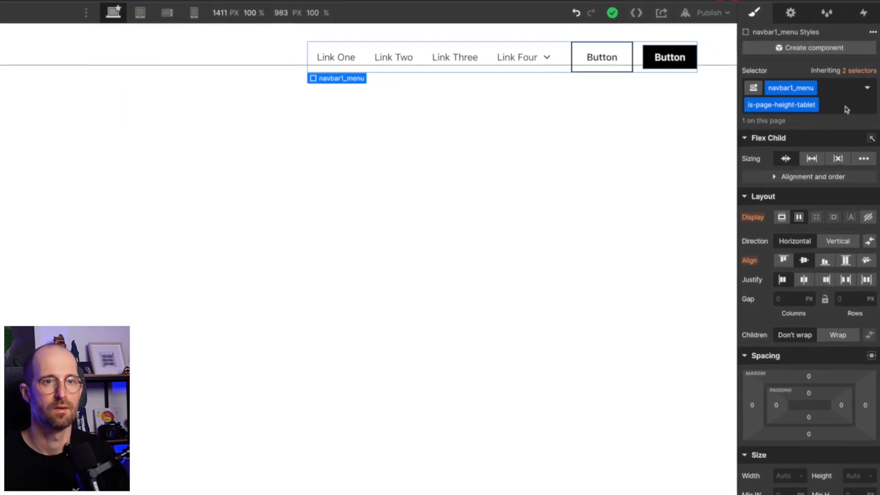
click(846, 109)
key(BackSpace)
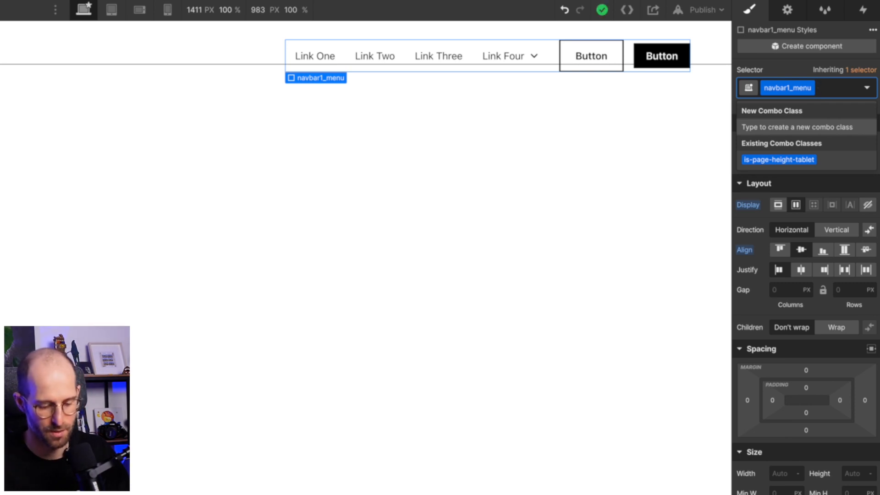
text(eventon)
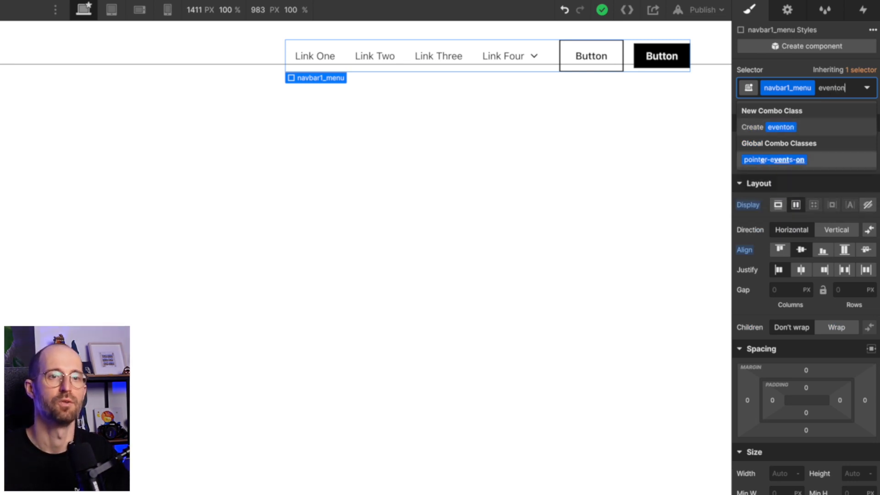
key(Return)
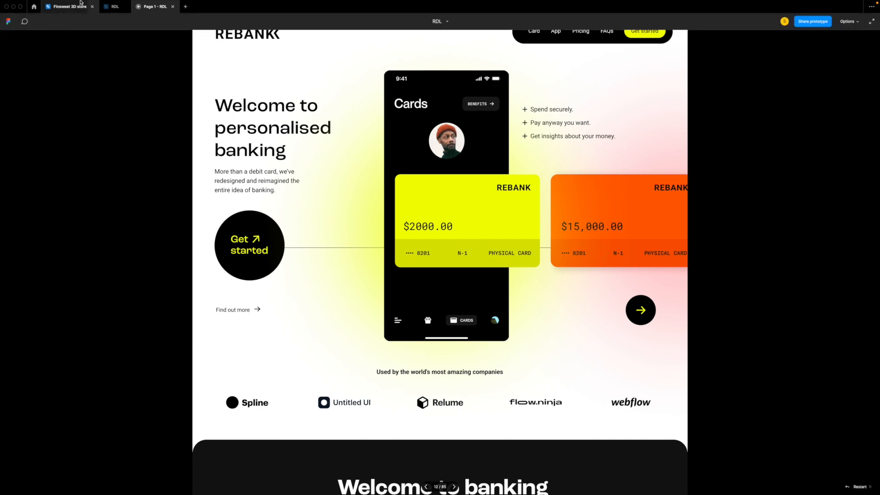
Switch to the RDL design file in Figma and inspect the fill colour of the round button's "Get started" text.
click(114, 7)
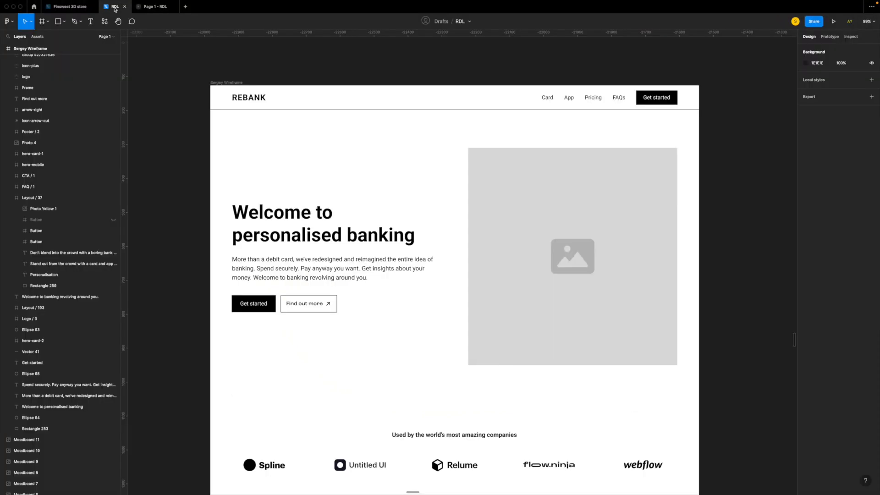
scroll(423, 313, right, 10)
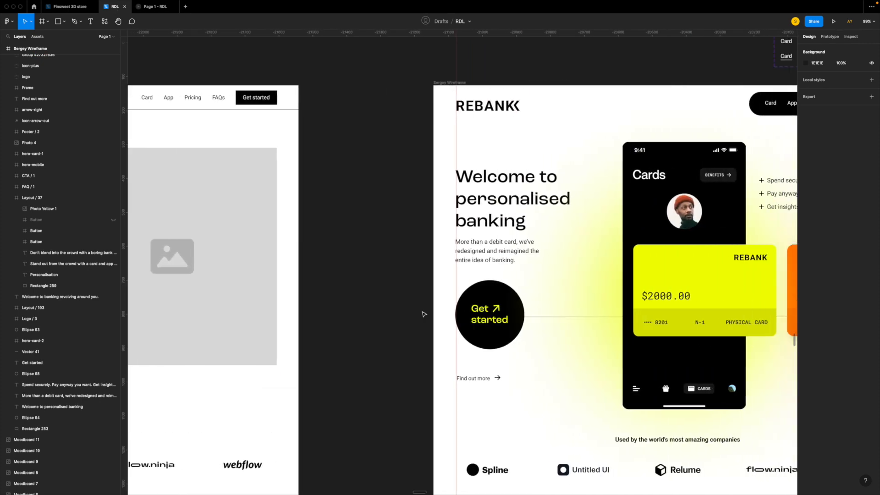
click(486, 322)
scroll(484, 322, right, 3)
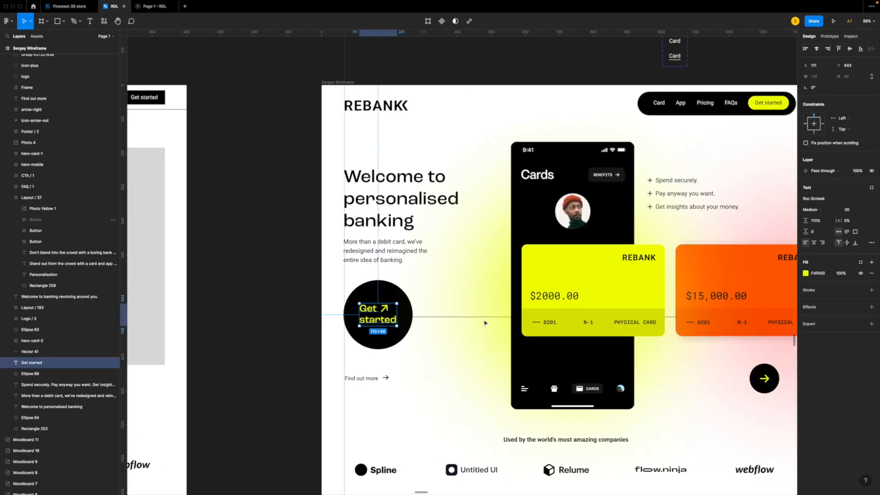
click(823, 273)
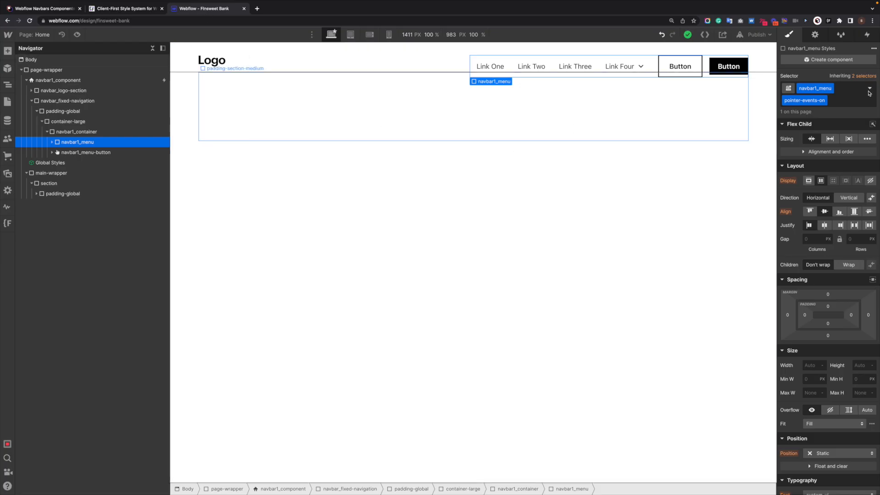
Insert a link block after the two existing buttons inside navbar1_menu-buttons.
click(700, 71)
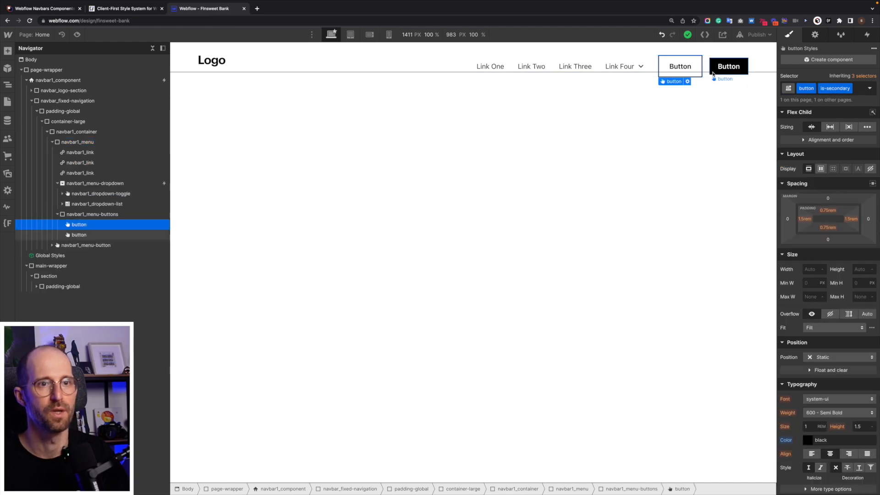
click(713, 74)
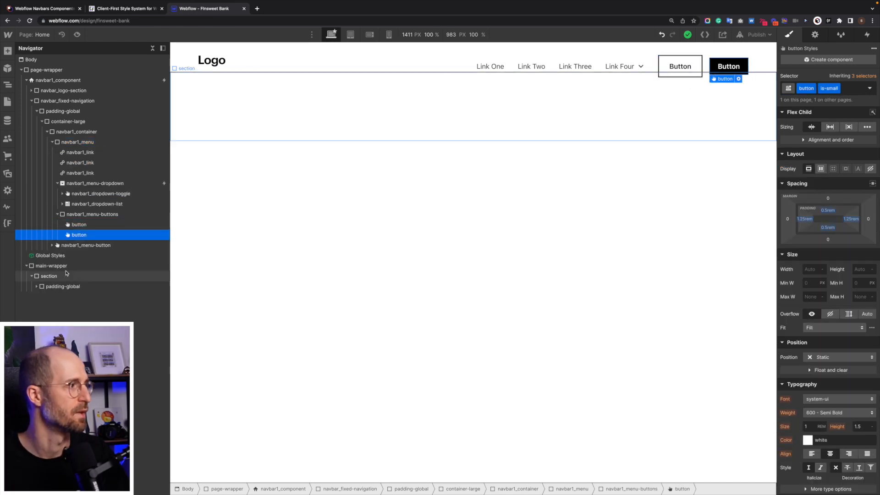
key(ctrl+k)
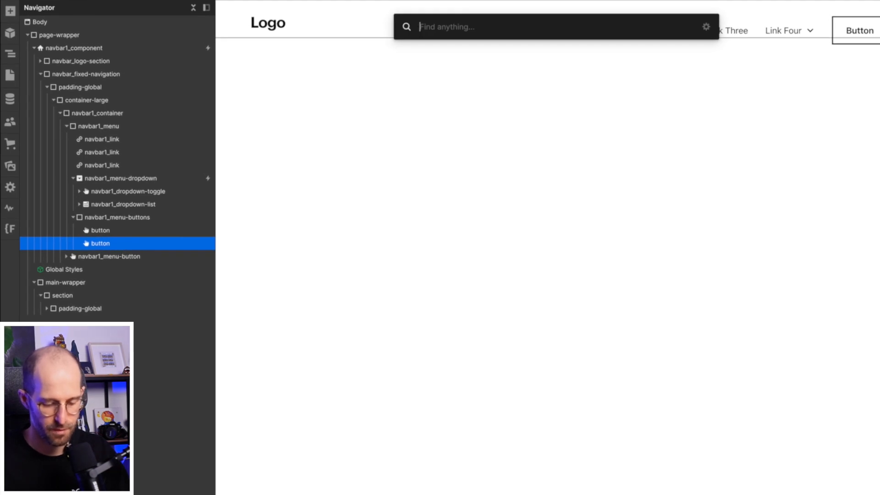
text(link)
key(Down)
key(Up)
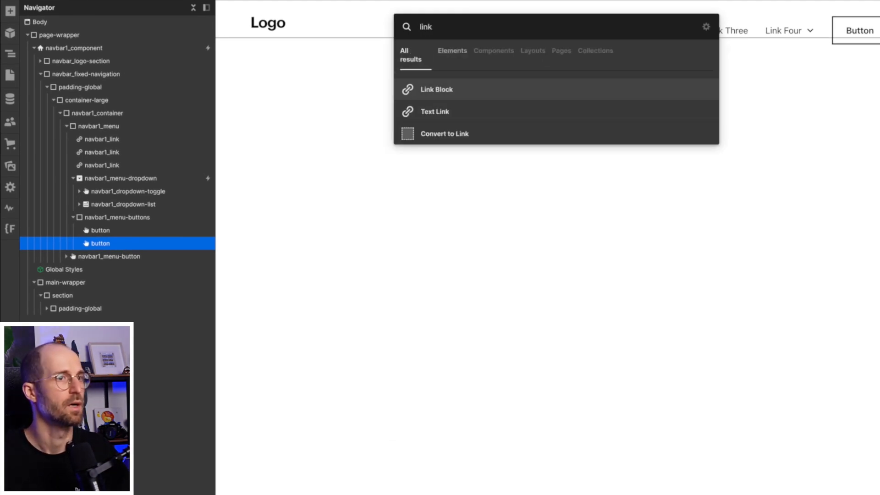
key(Return)
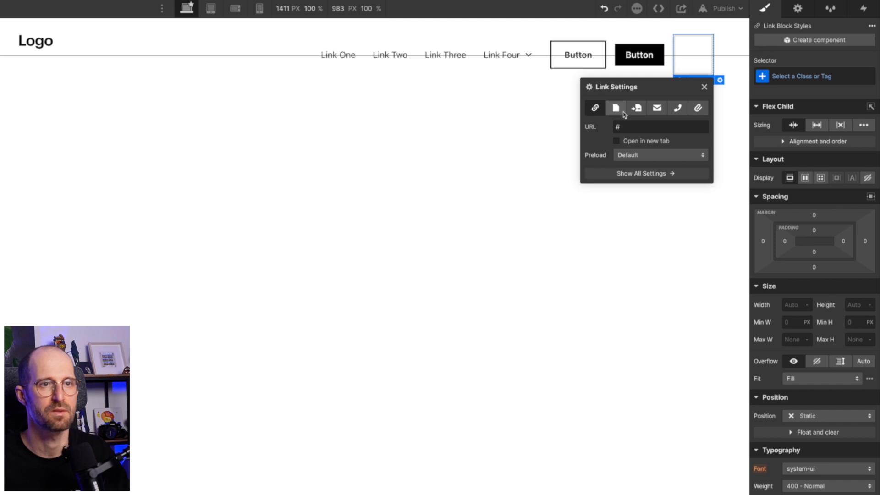
Apply the existing button class to the new link block.
key(ctrl+Return)
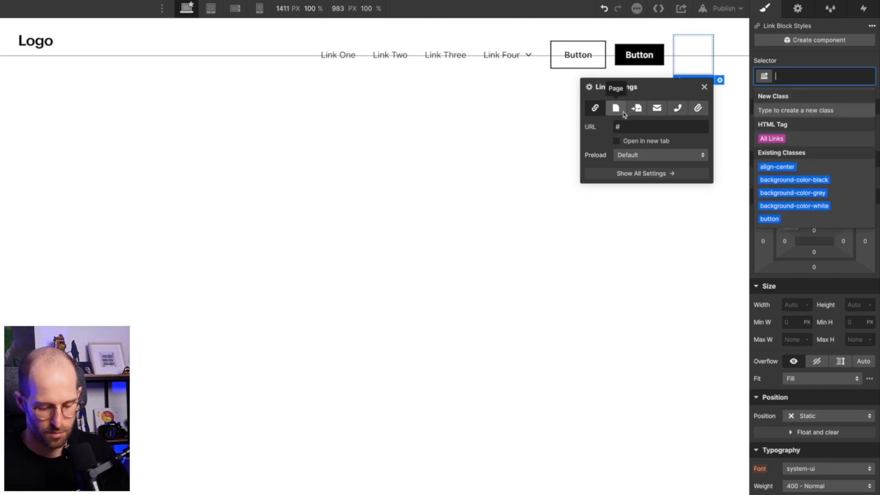
text(button)
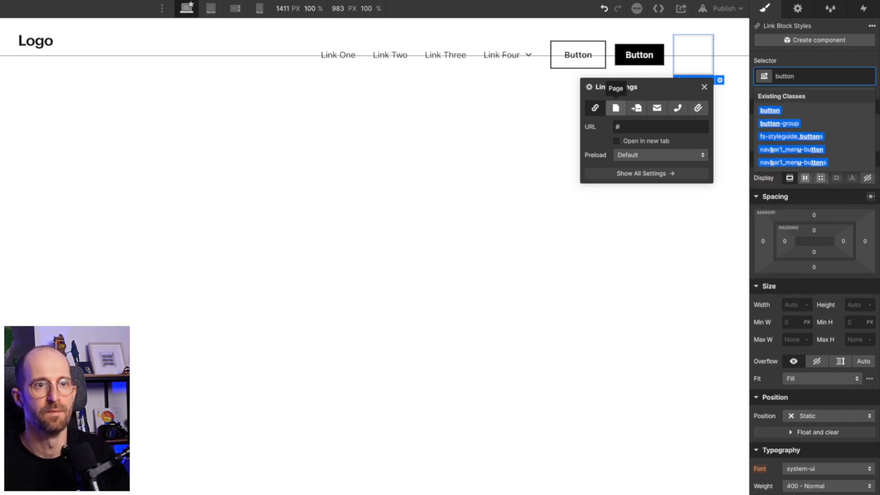
key(Return)
Try to insert a text link inside the button link block.
key(super+e)
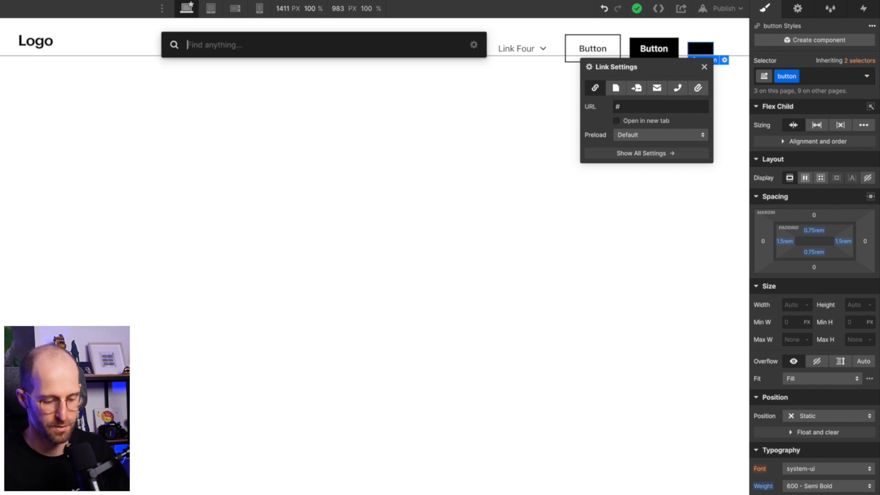
text(text)
key(Escape)
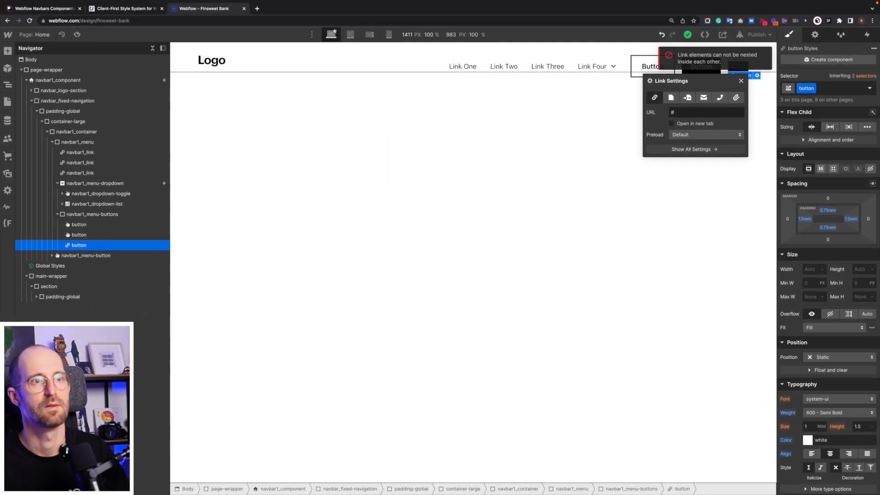
Insert a text block inside the button link block and set its text to "Get started".
key(super+e)
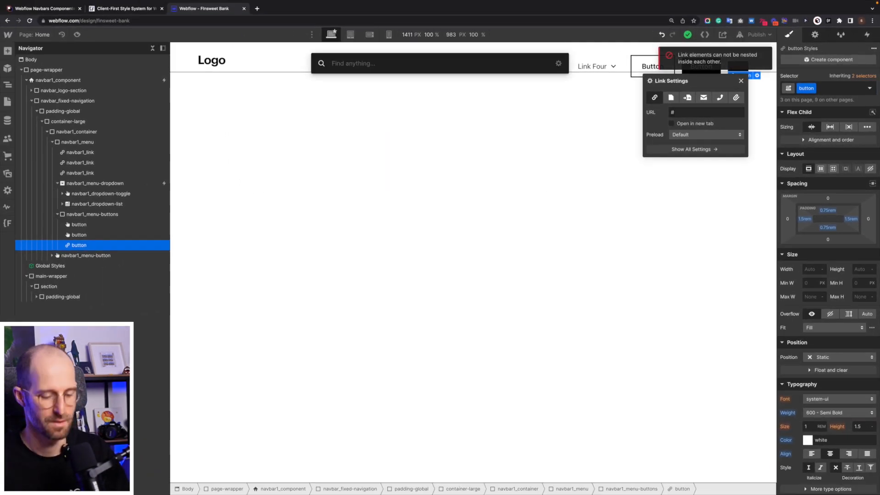
text(text)
key(Down)
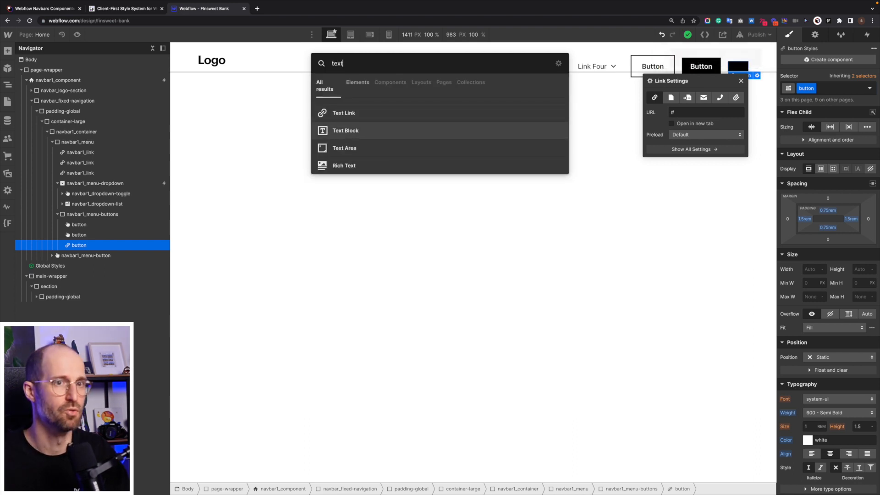
key(Return)
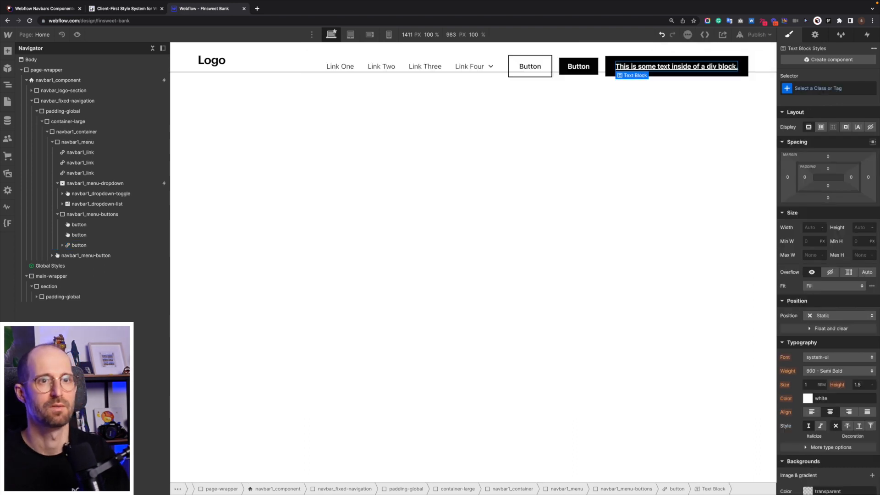
double_click(681, 65)
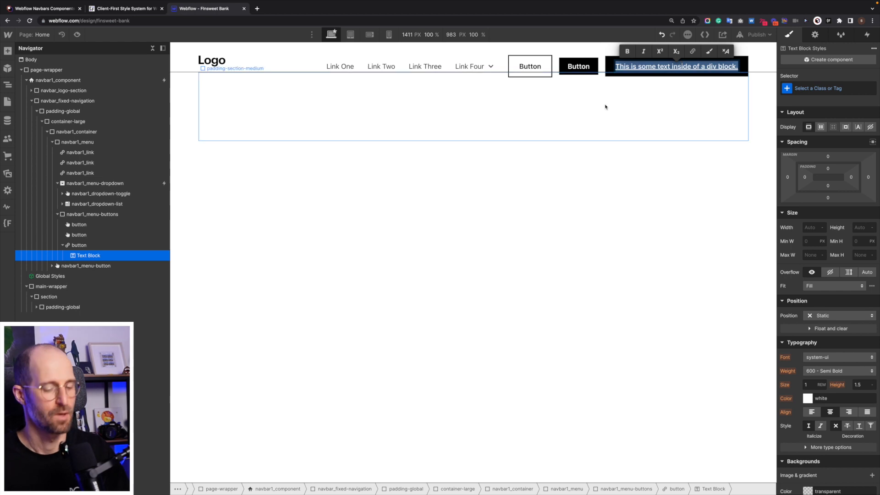
text(Get started)
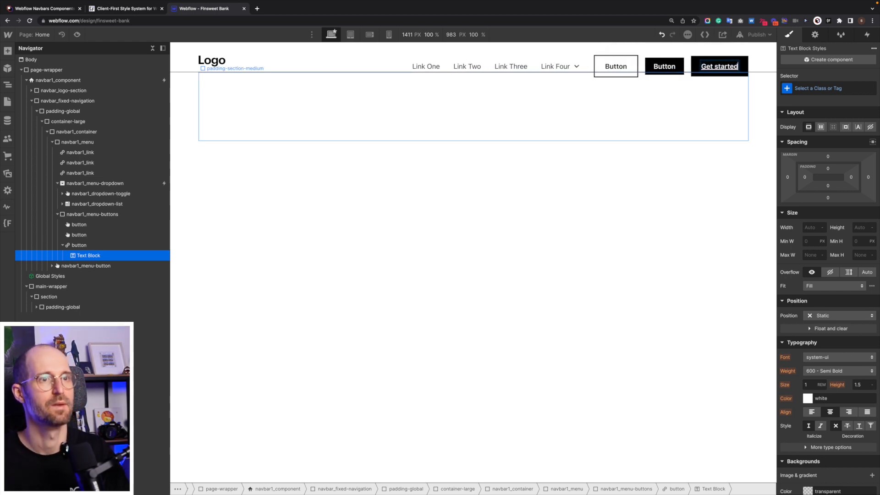
Set the border radius of the button class to 100 vw on the "Get started" link block.
click(727, 60)
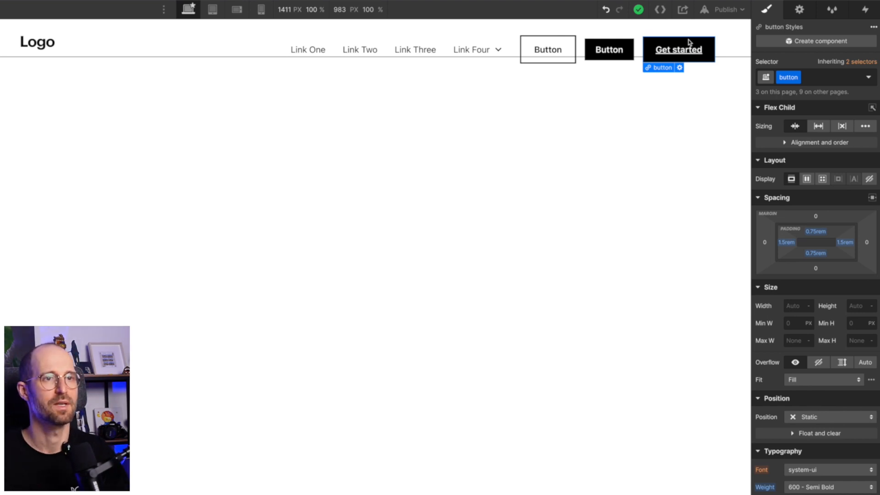
scroll(824, 400, down, 8)
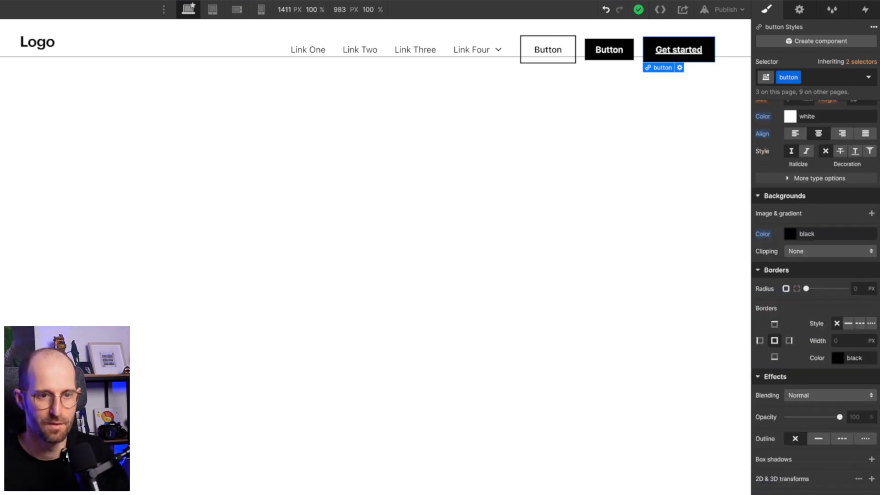
click(872, 292)
click(851, 287)
click(853, 288)
text(100)
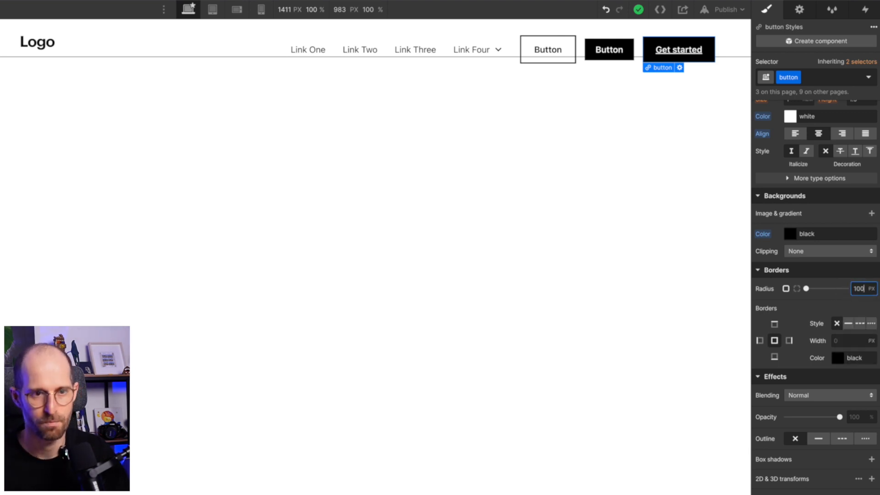
text(vw)
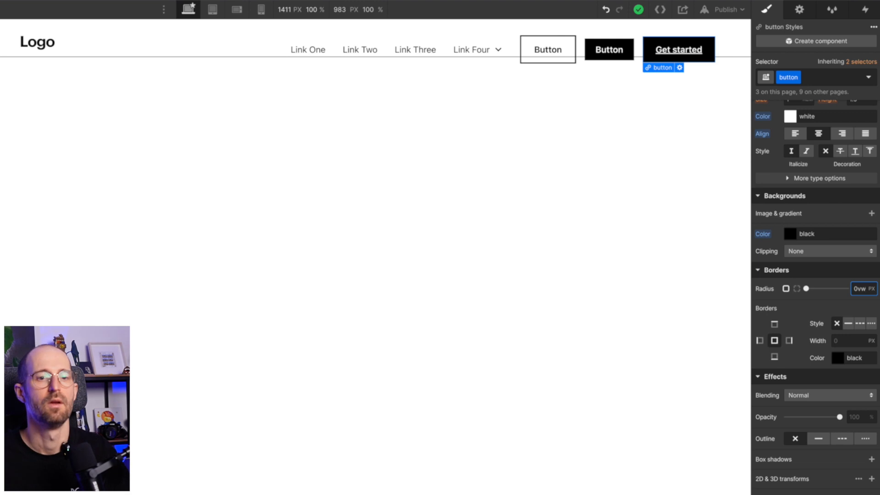
key(Return)
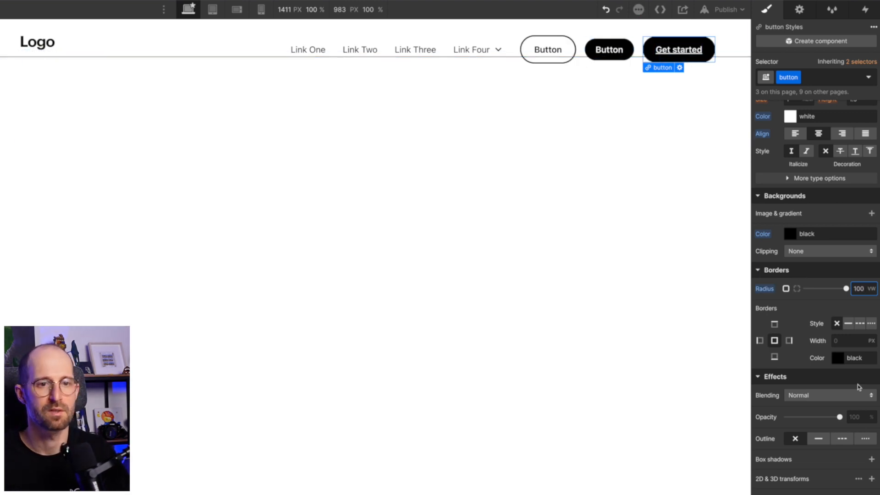
Set the text decoration of the button class to none to remove the underline from "Get started".
scroll(858, 387, up, 3)
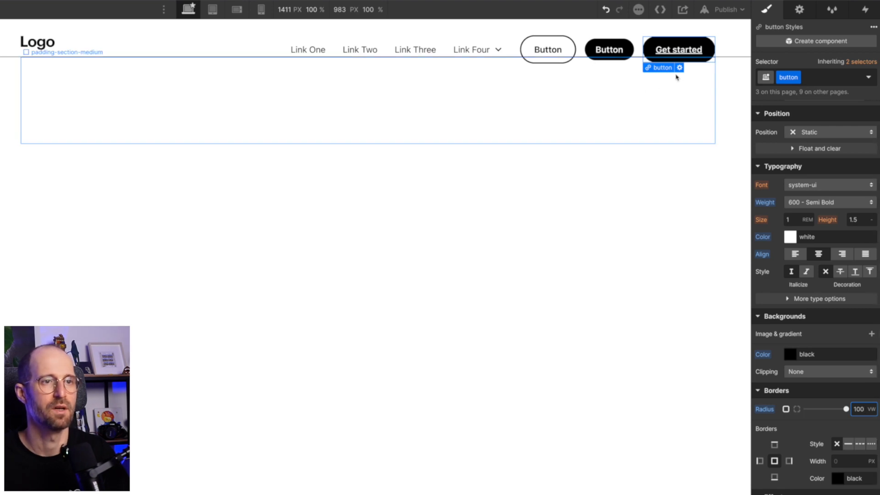
click(828, 273)
click(828, 273)
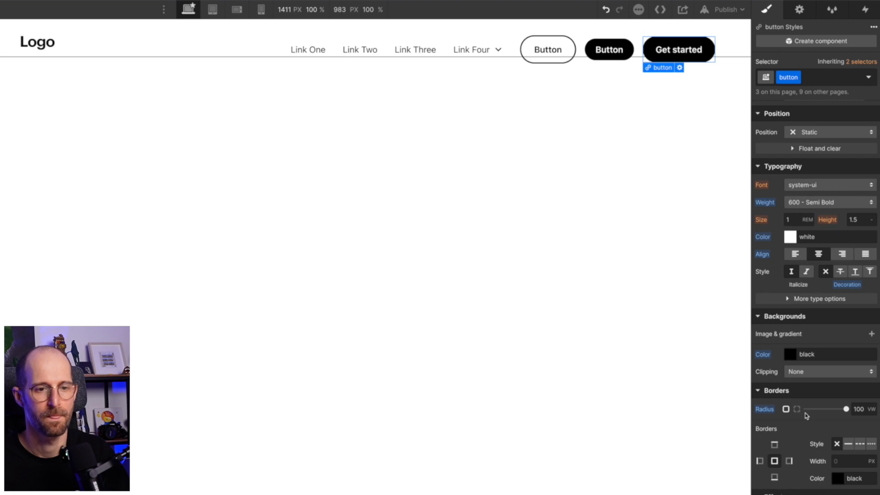
Set the button class's background colour to #f4fa00 and save it as a global swatch named Yellow.
scroll(804, 413, down, 2)
click(786, 296)
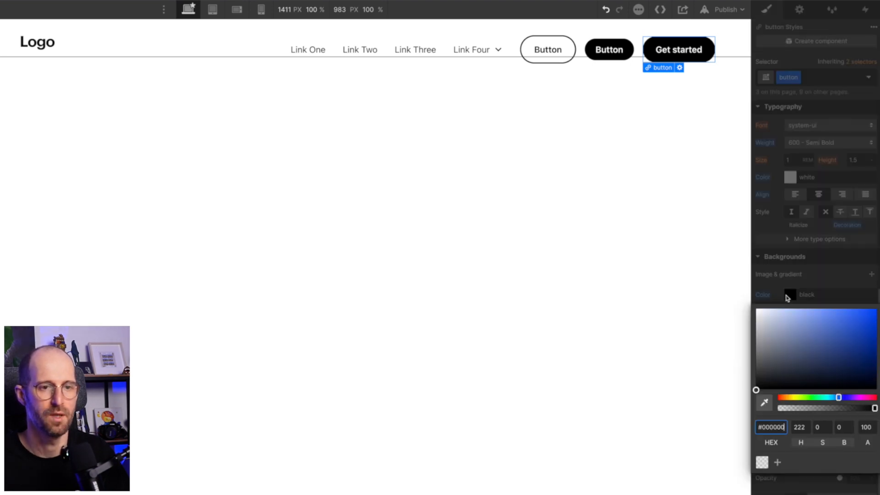
click(781, 426)
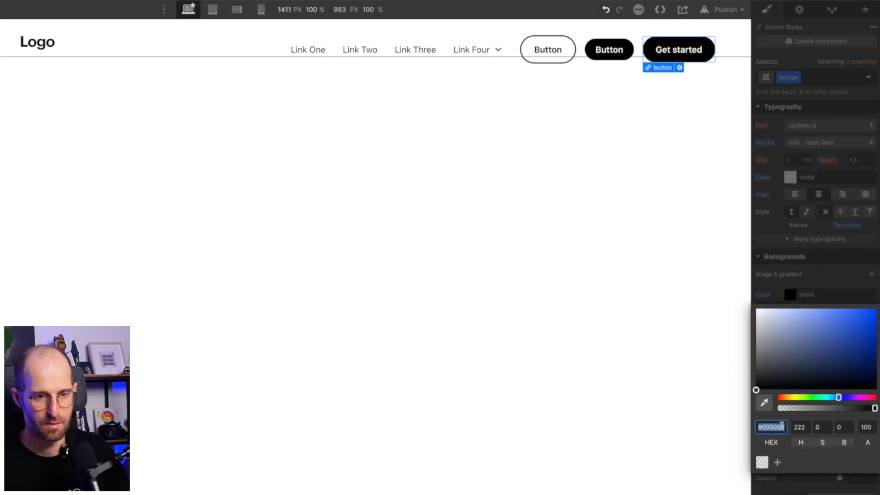
text(#f4fa00)
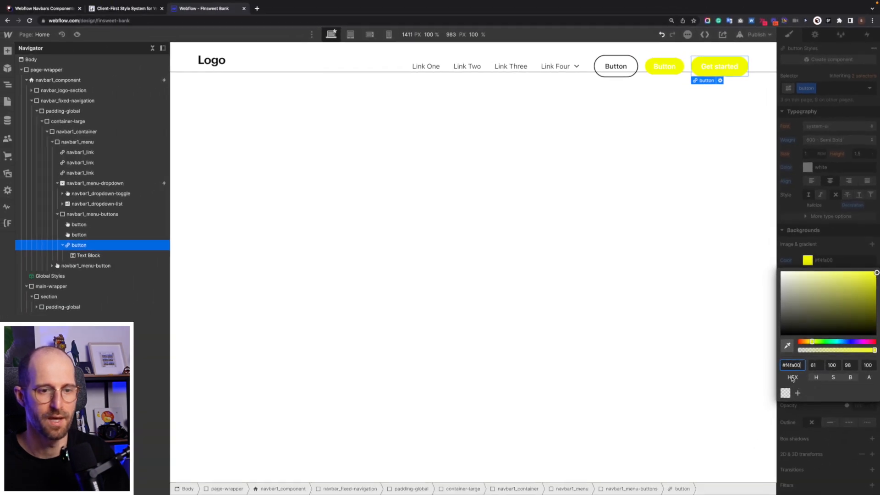
click(797, 392)
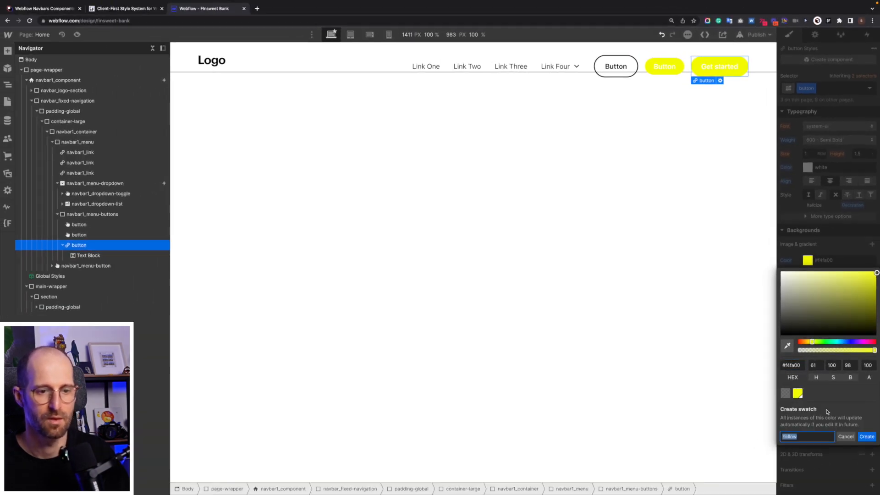
click(865, 436)
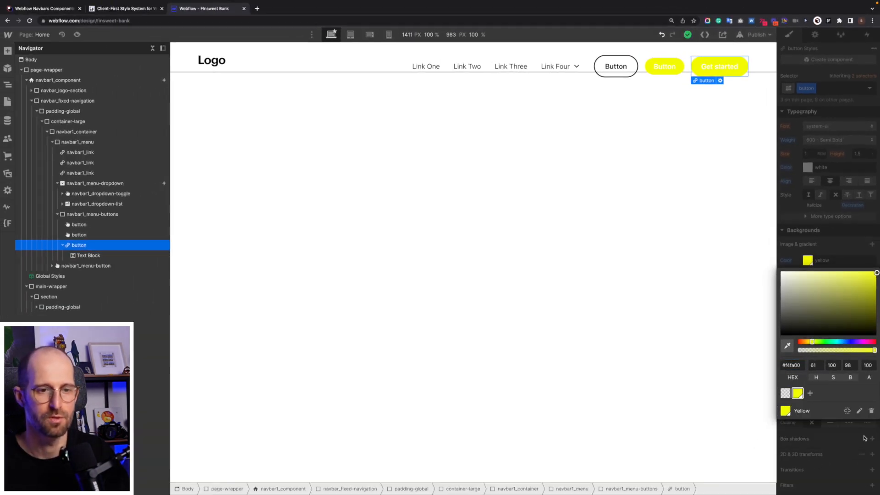
click(842, 242)
Set the button class's text colour to #111 and save it as a global swatch named Black.
click(809, 167)
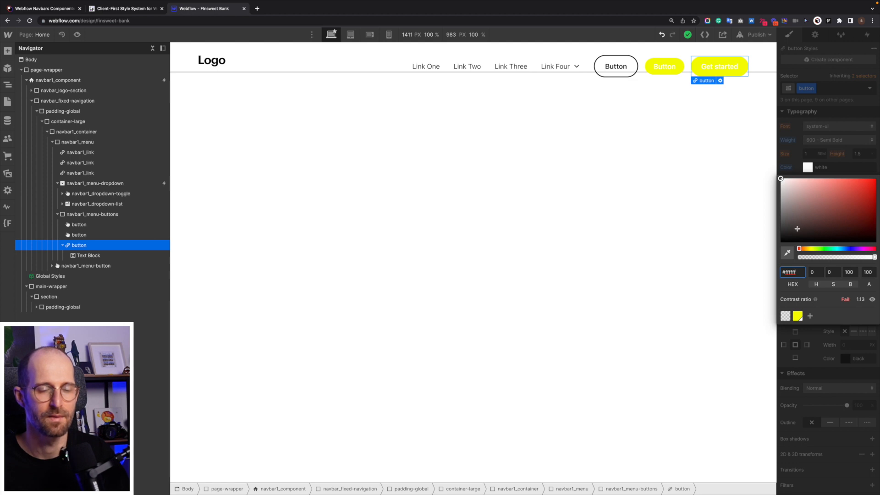
key(super+a)
text(1)
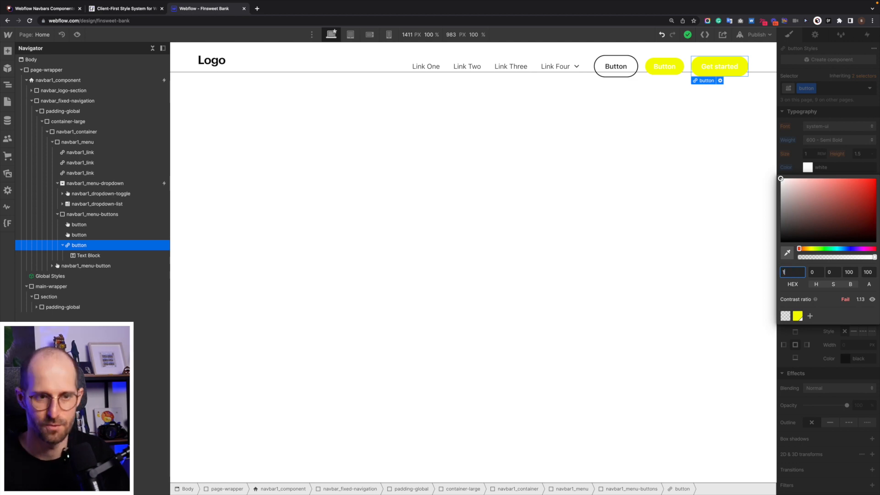
text(11)
key(Return)
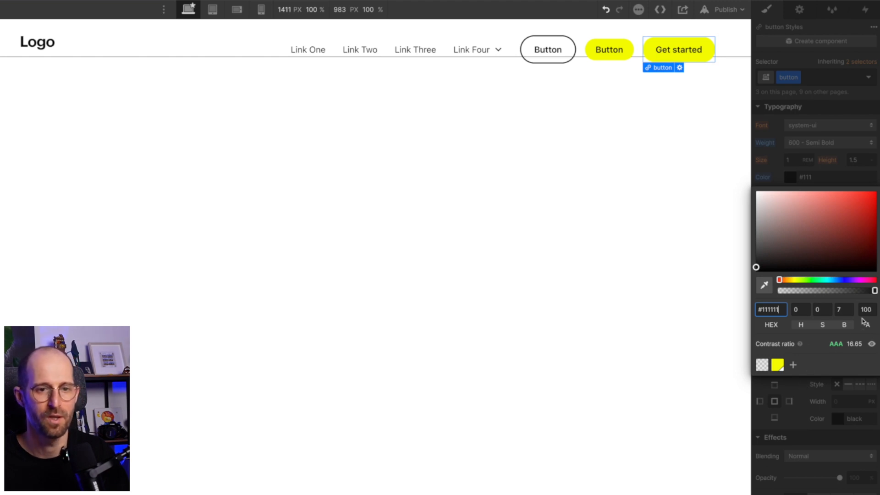
click(792, 365)
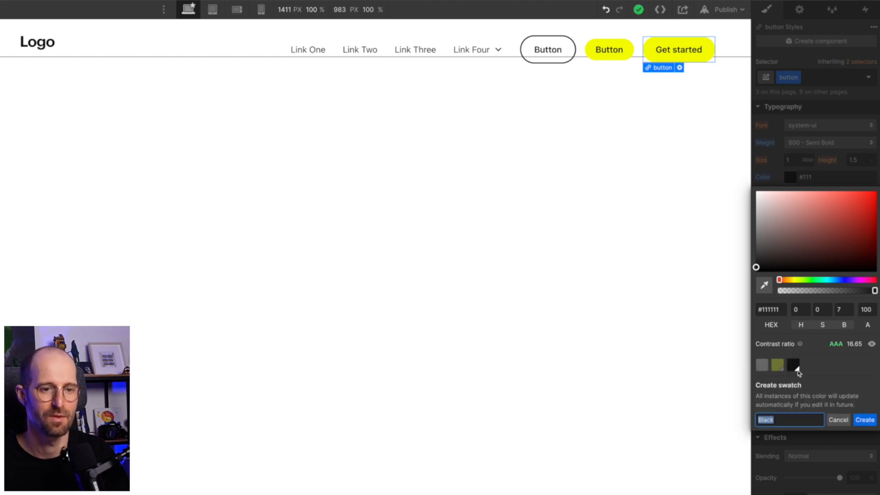
click(863, 418)
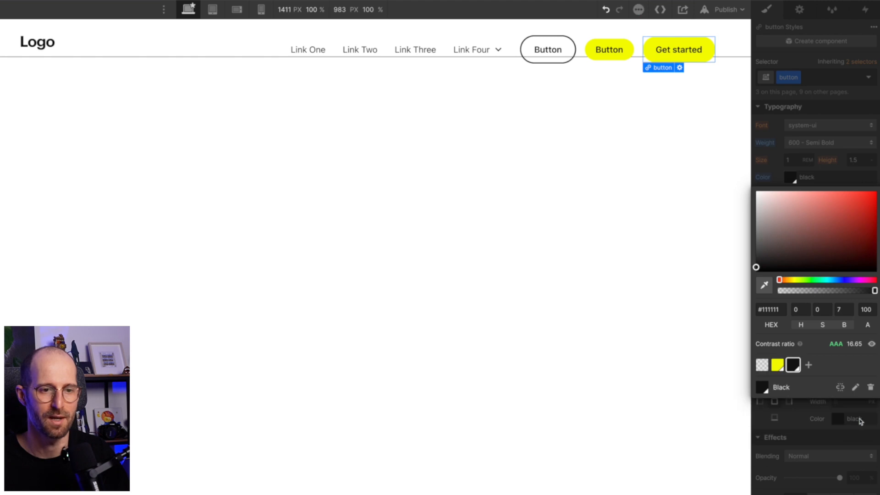
click(804, 418)
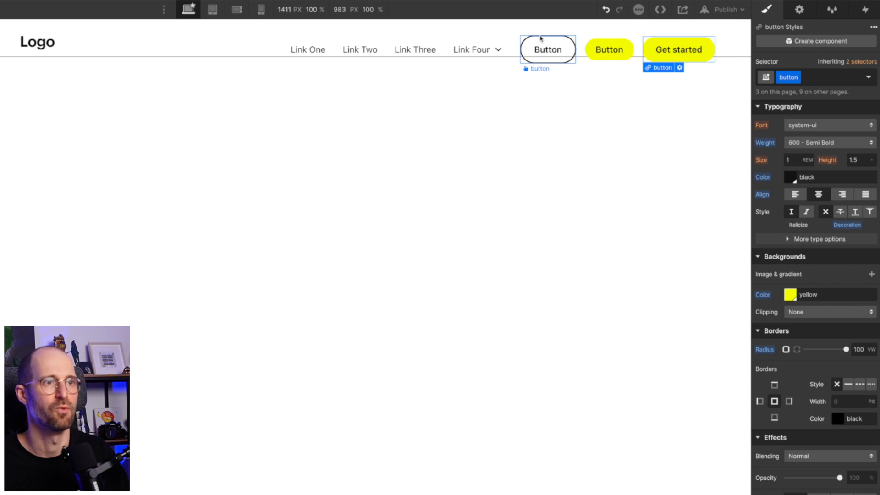
Delete the original is-small and is-secondary buttons from navbar1_menu-buttons, keeping only the "Get started" link block.
click(598, 43)
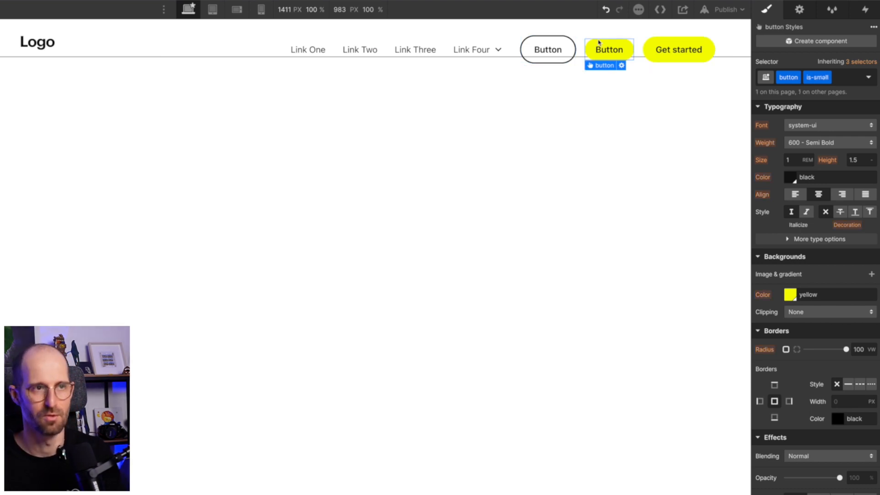
key(Delete)
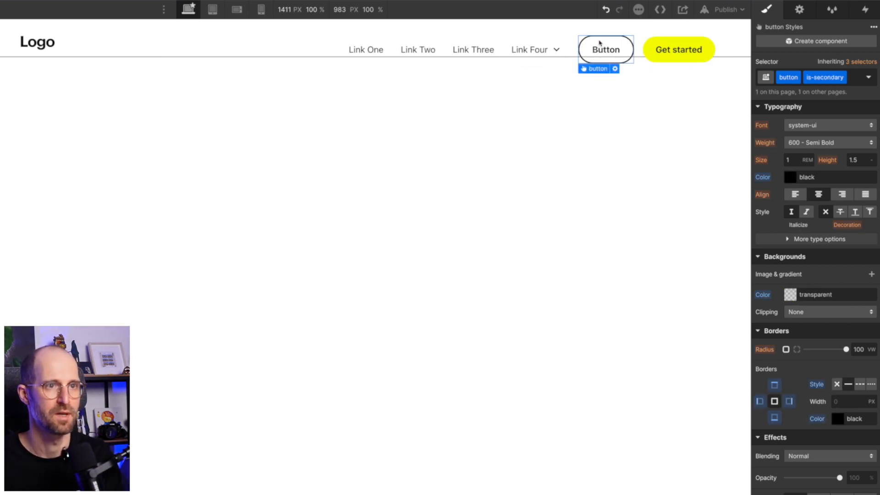
key(Delete)
scroll(791, 153, up, 8)
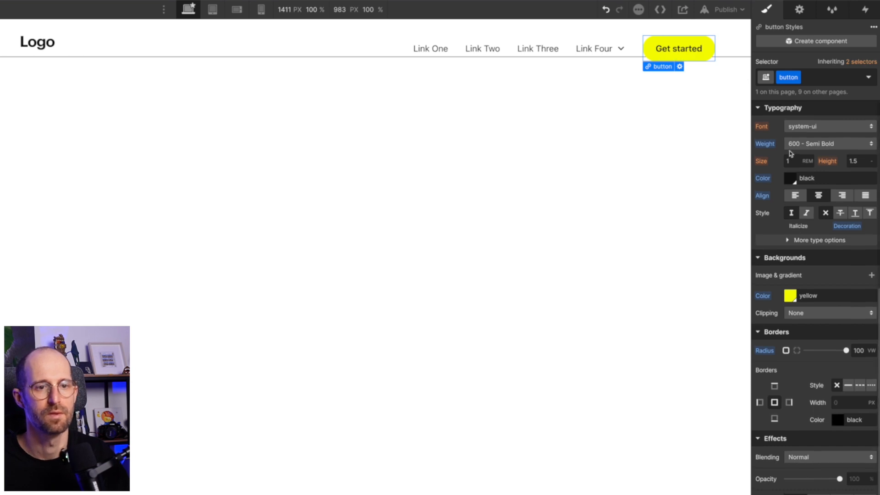
Set 1rem of padding on all four sides of the base navbar1_menu class.
click(637, 41)
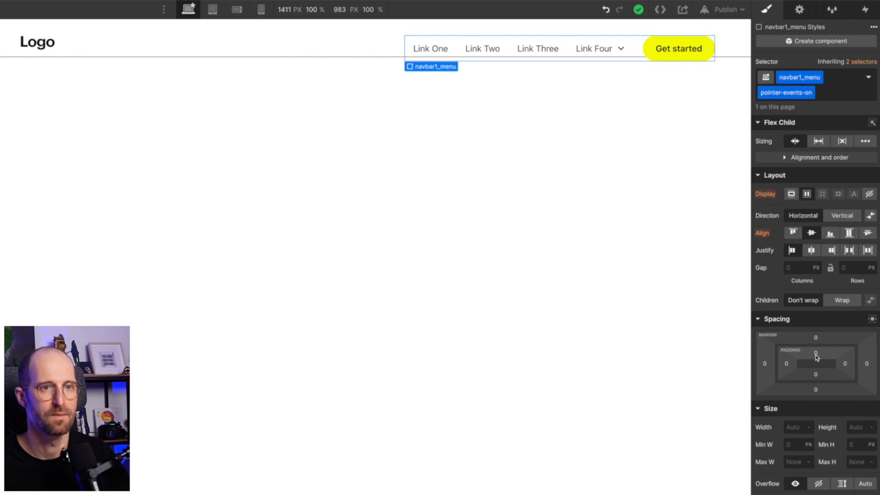
mouse_move(866, 65)
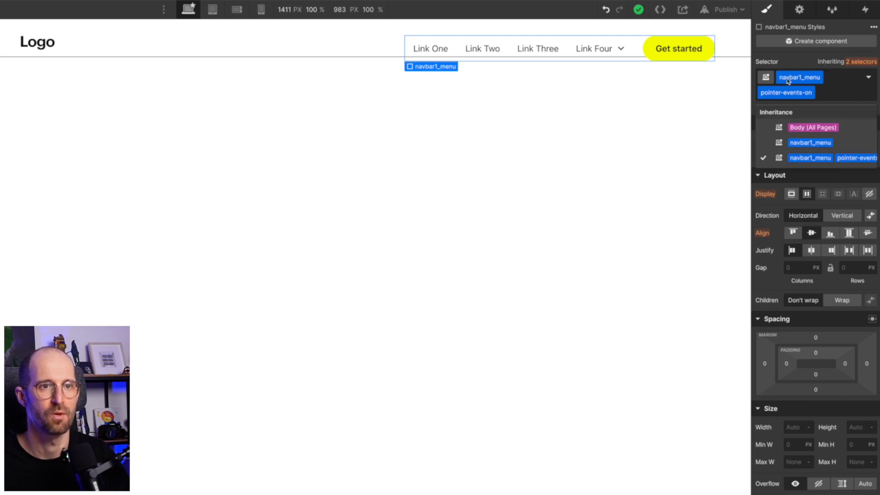
click(823, 148)
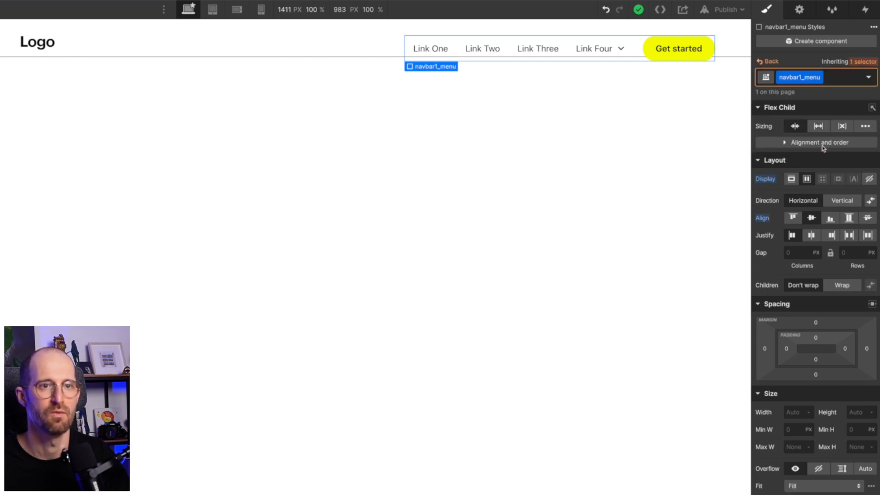
click(815, 338)
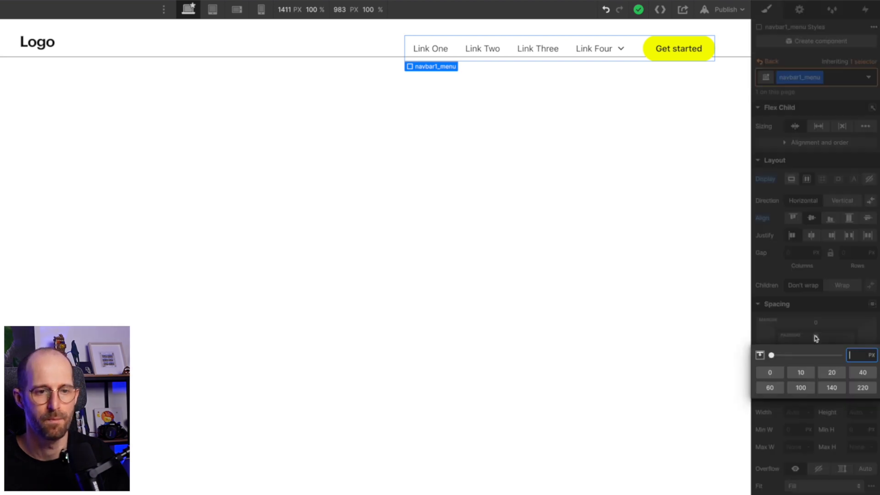
text(1)
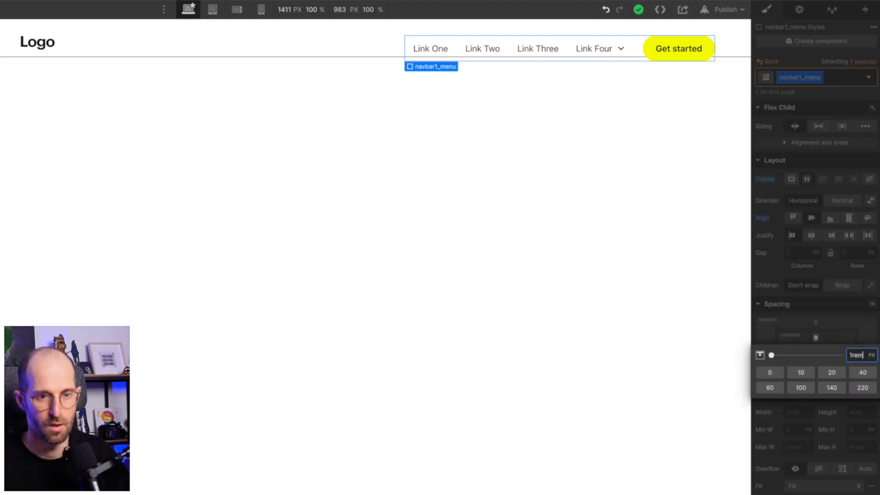
text(rem)
key(Return)
drag(815, 339, 820, 339)
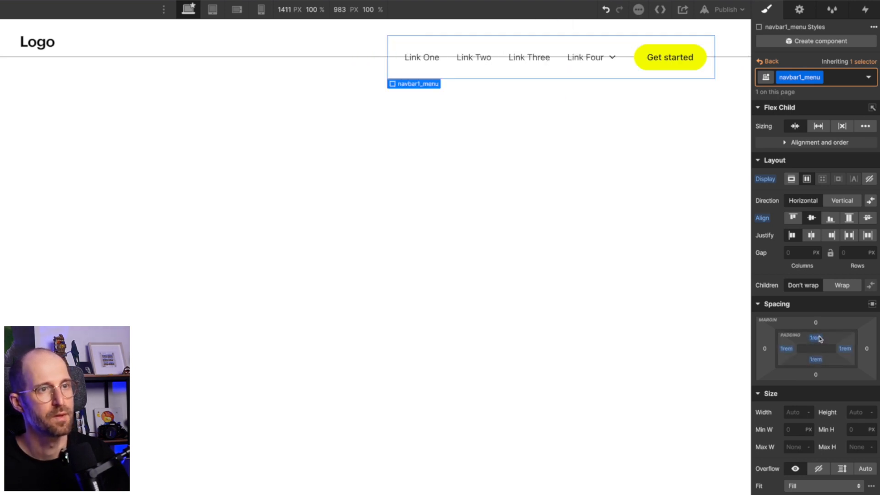
Set the navbar1_menu class's left padding to 2rem and its right padding to 1.125rem.
click(787, 349)
text(2)
key(Return)
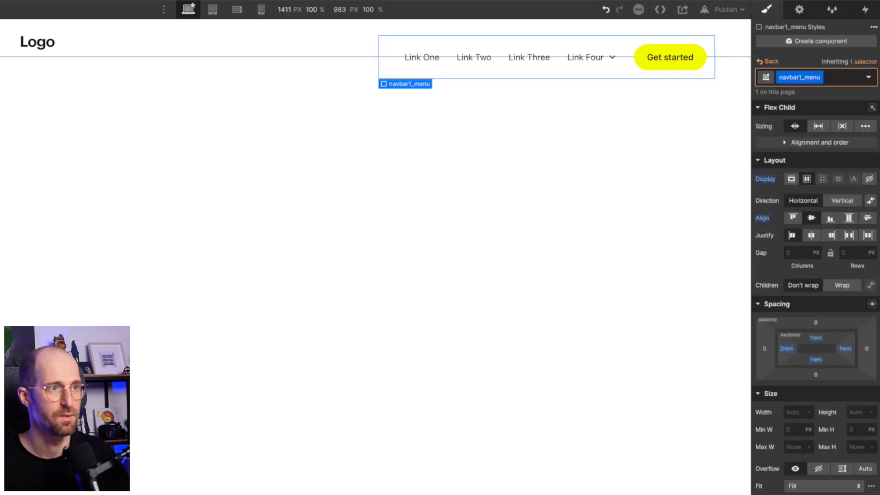
click(844, 349)
text(1.125)
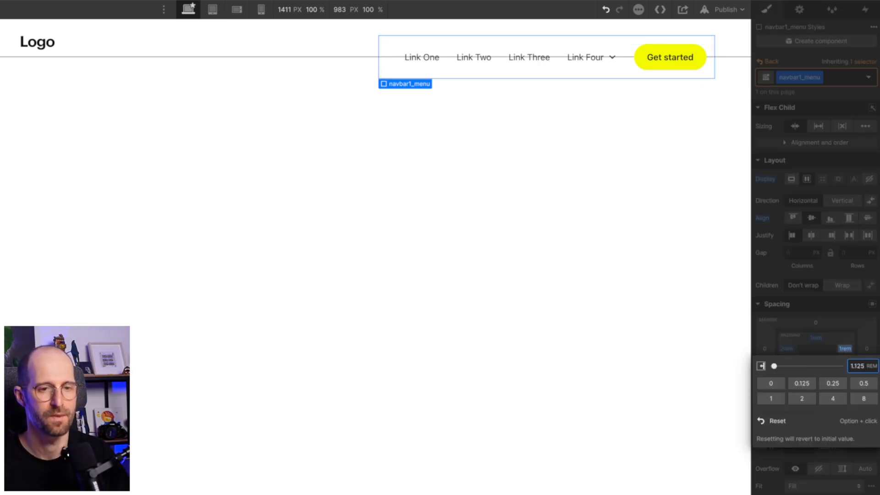
key(Return)
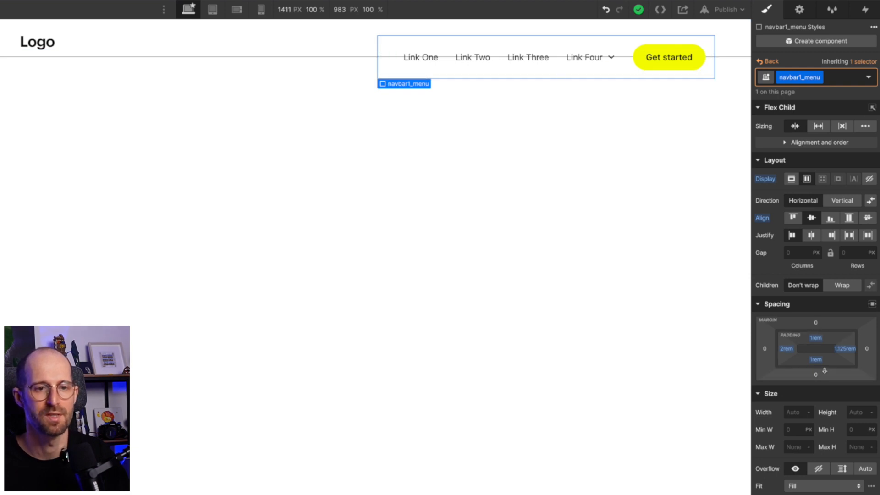
Set the position of the navbar1_menu class to Relative.
scroll(820, 413, down, 5)
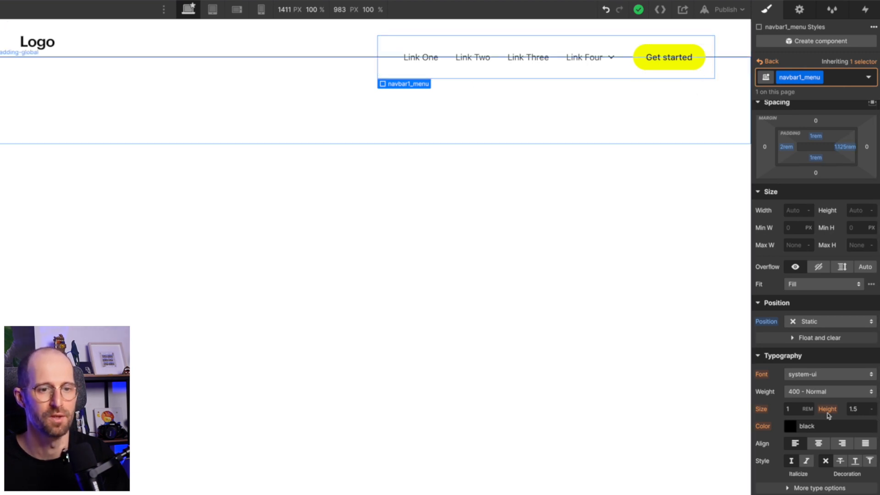
scroll(828, 415, down, 1)
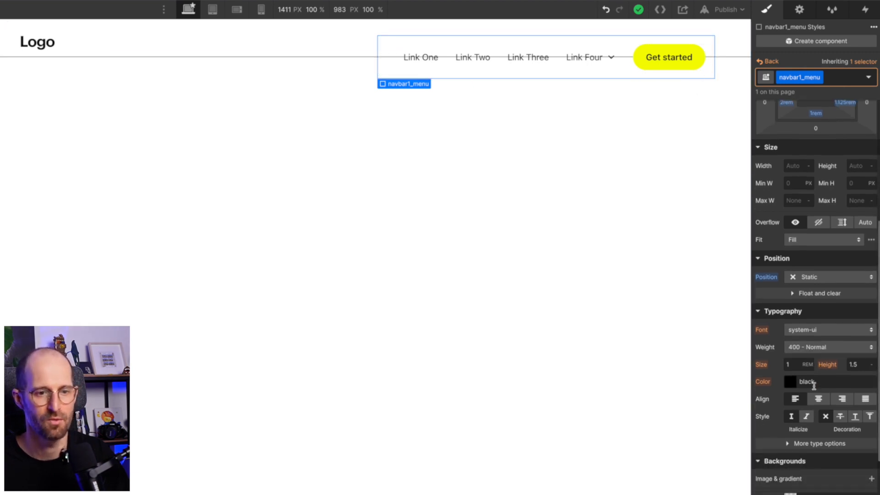
click(804, 274)
click(804, 274)
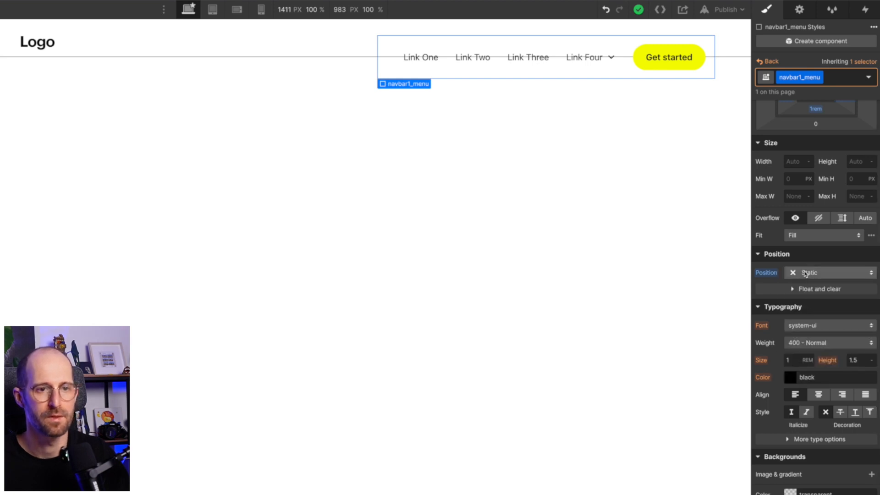
click(805, 275)
click(818, 286)
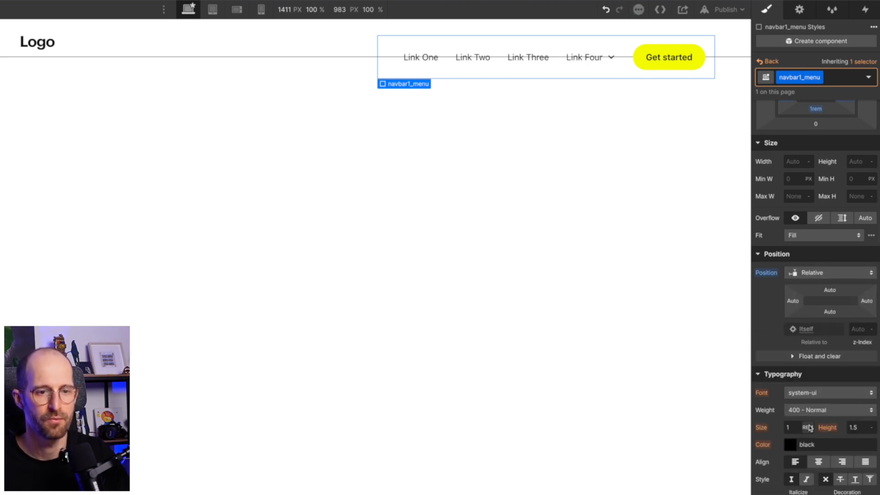
Apply the global Black swatch as the background colour of the navbar1_menu class.
scroll(802, 413, down, 3)
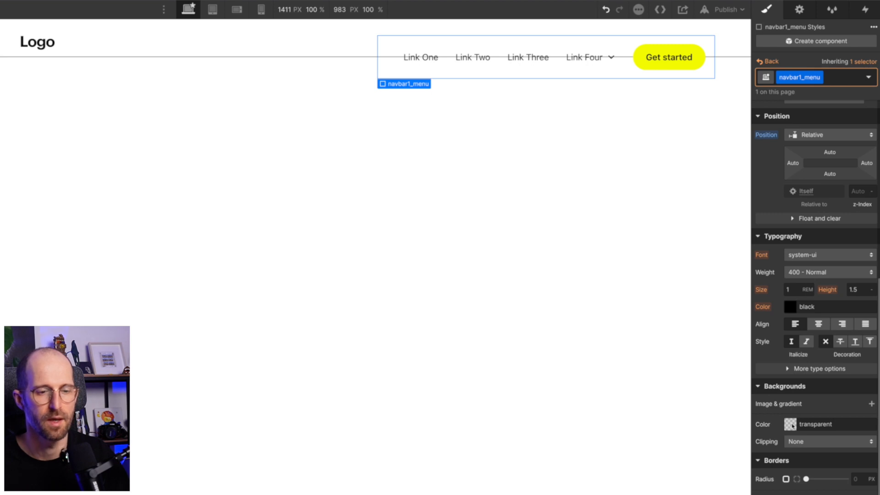
click(790, 424)
click(793, 404)
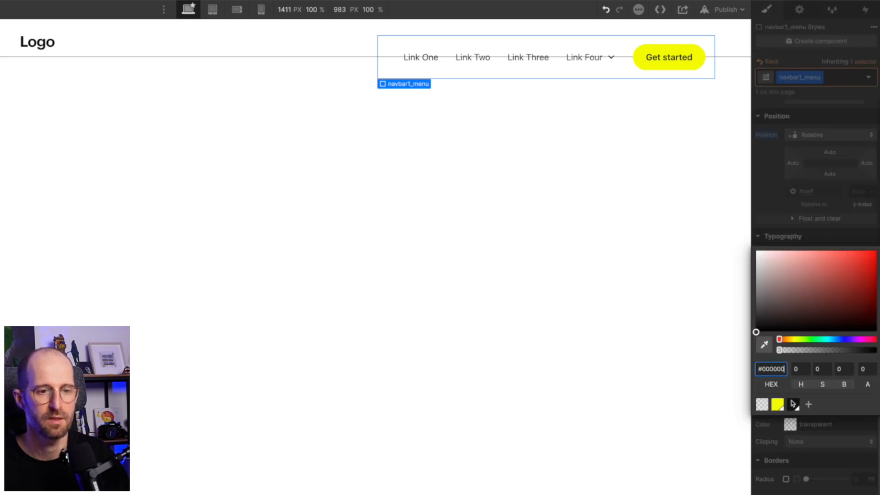
click(840, 436)
Set the navbar1_menu class's text colour to #fff and save it as a global swatch named White.
click(790, 306)
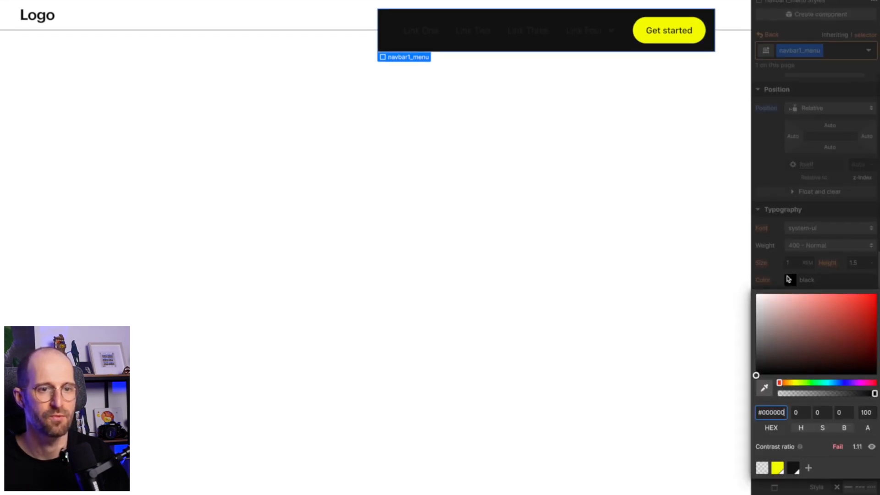
key(ctrl+a)
text(fff)
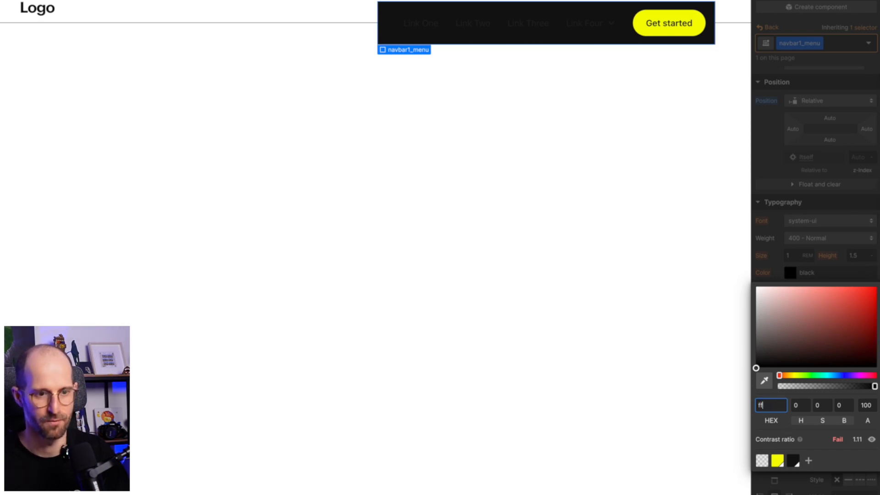
key(Return)
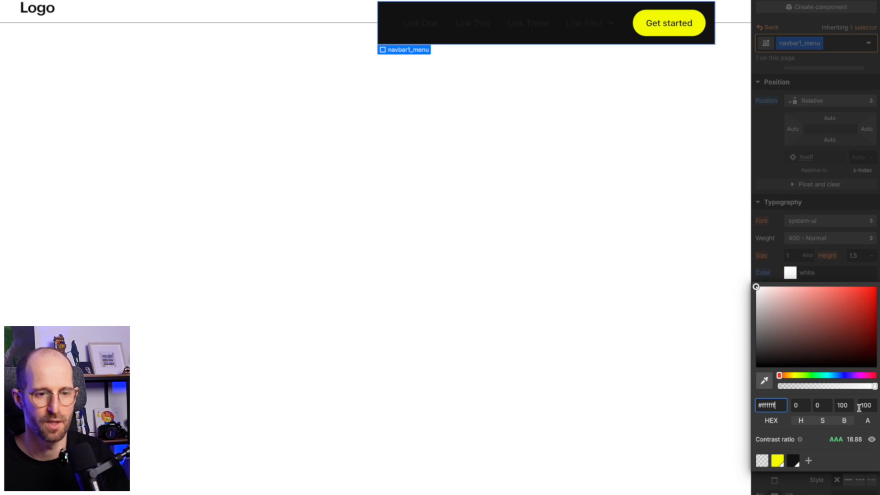
click(809, 460)
key(Return)
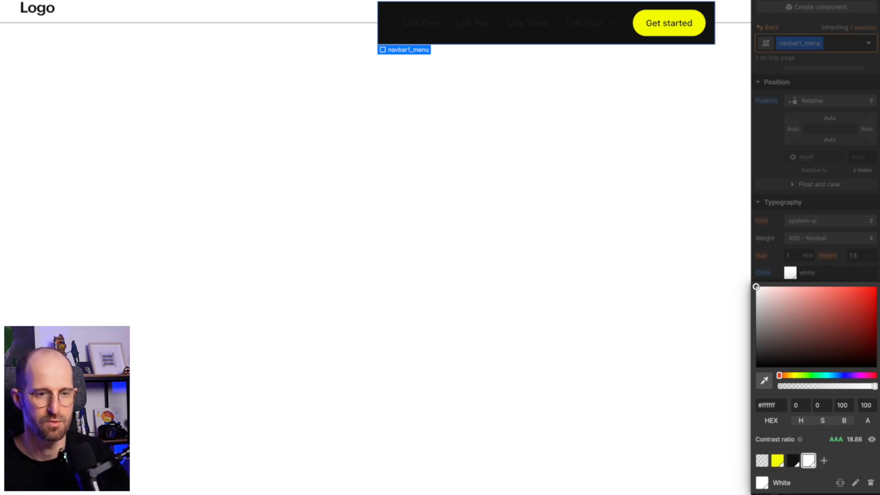
click(831, 267)
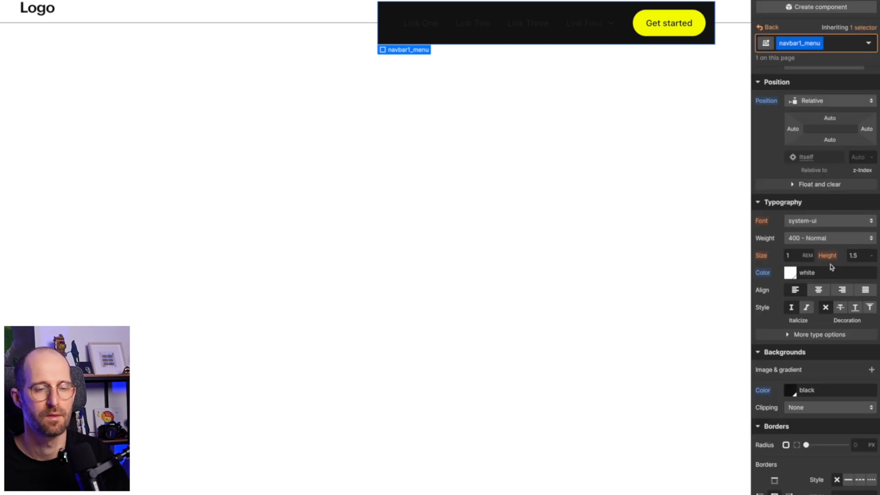
Apply the global White swatch as the text colour of the navbar1_link class.
click(454, 32)
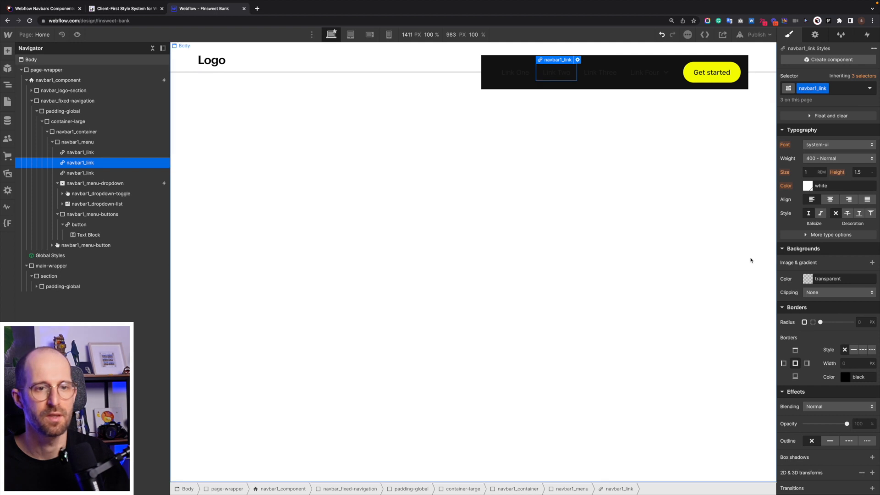
scroll(825, 199, up, 2)
scroll(825, 199, up, 1)
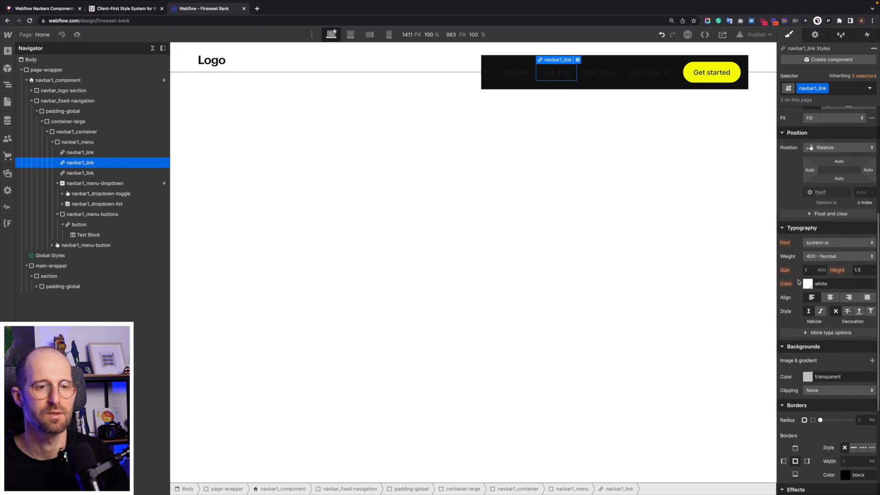
click(807, 284)
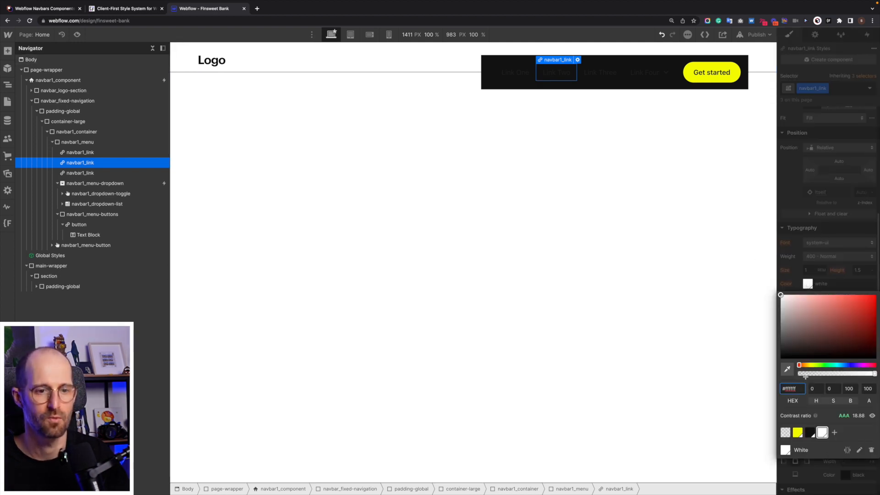
click(821, 433)
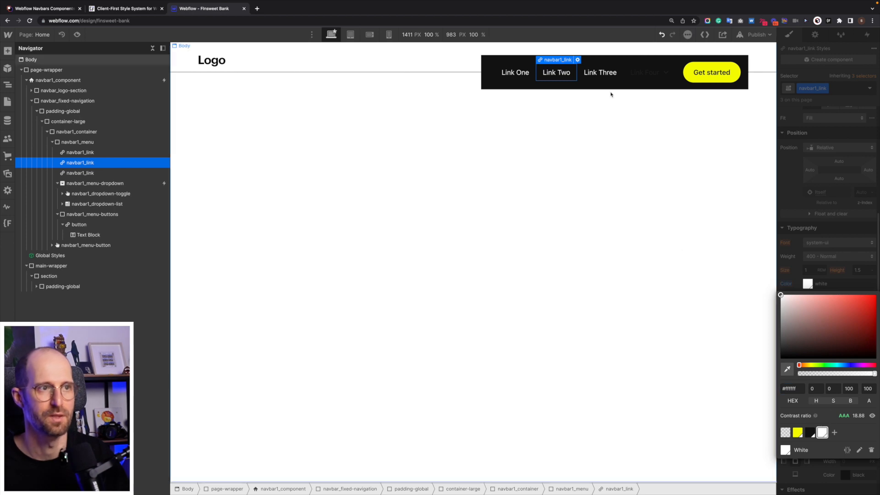
Delete the "Link Four" dropdown from the navbar menu.
click(633, 81)
key(Delete)
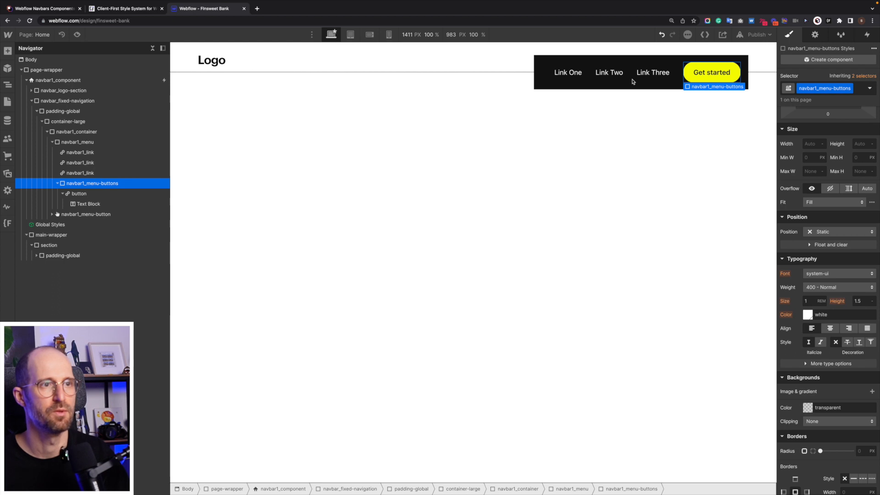
click(638, 80)
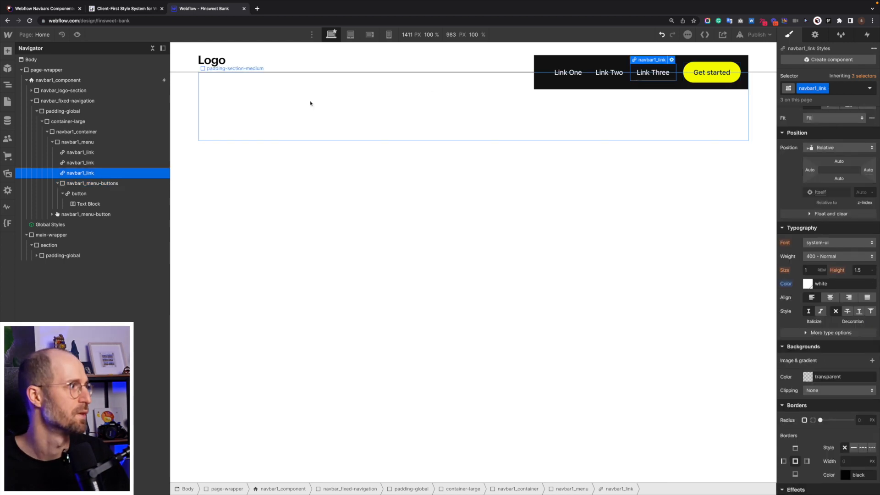
Insert a Link Block directly after the "Link One" navbar1_link in navbar1_menu.
click(77, 153)
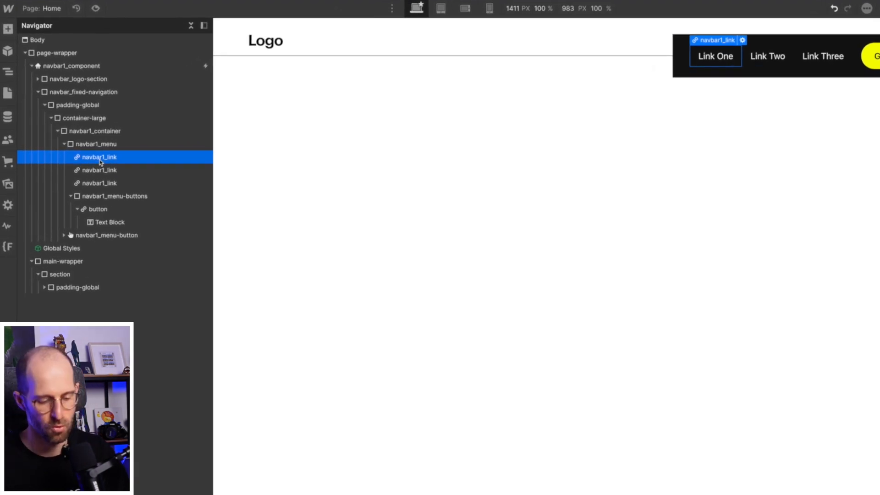
key(ctrl+e)
text(link)
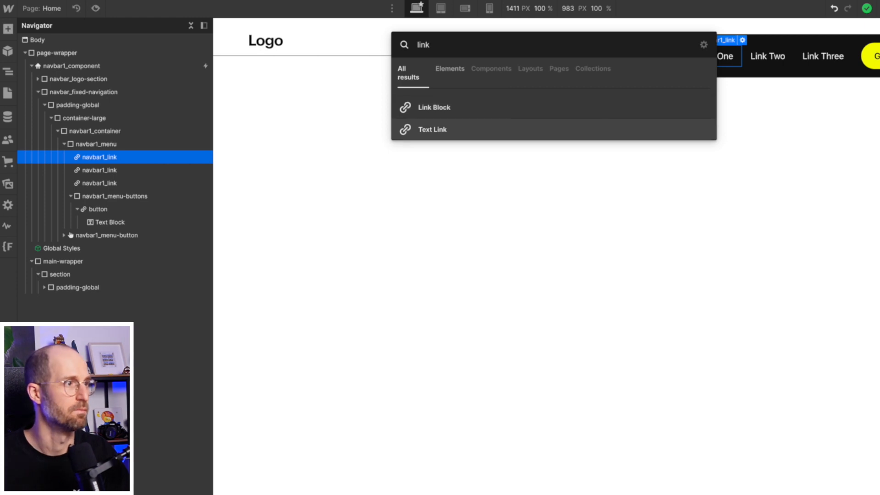
key(Up)
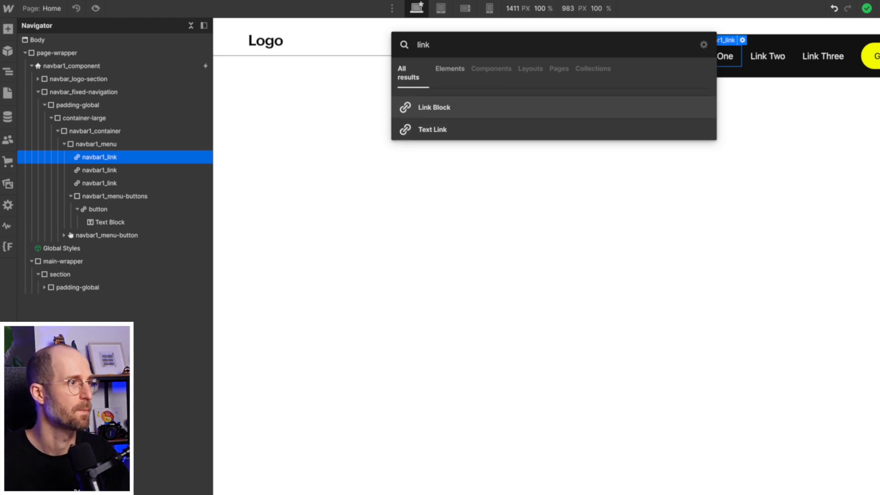
key(Return)
Add a Text Block inside the new Link Block in navbar1_menu.
key(ctrl+e)
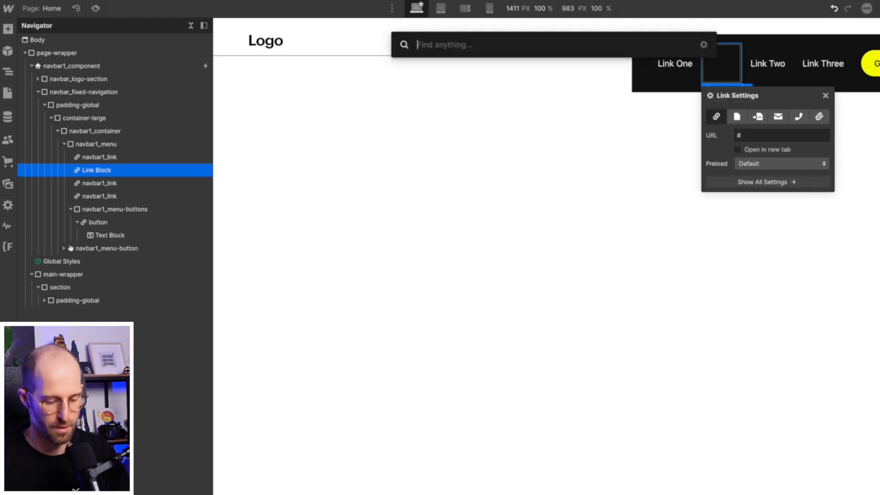
text(text)
key(Down)
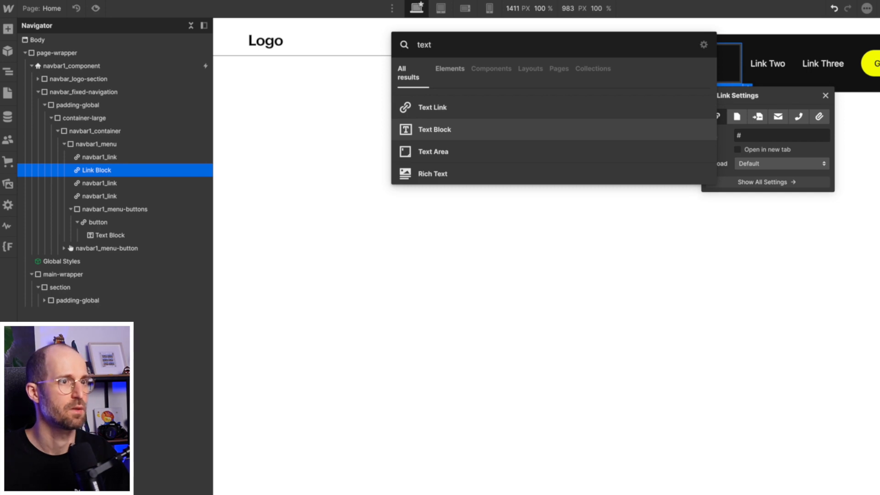
key(Return)
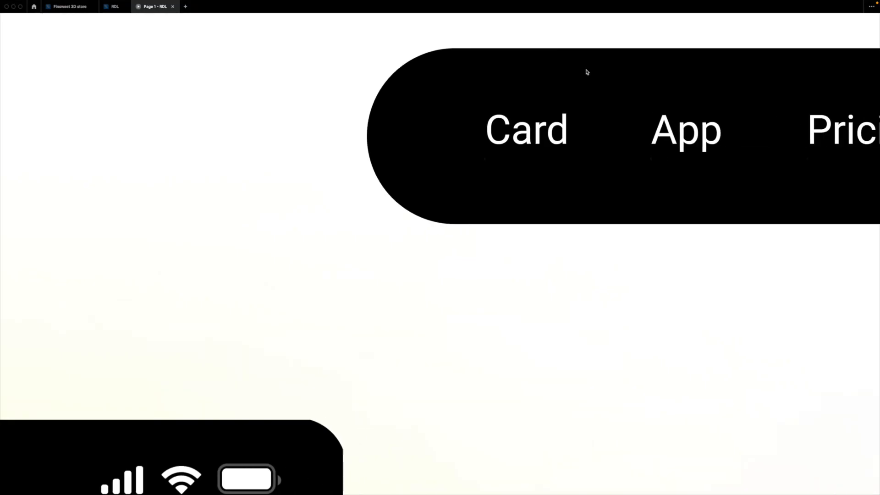
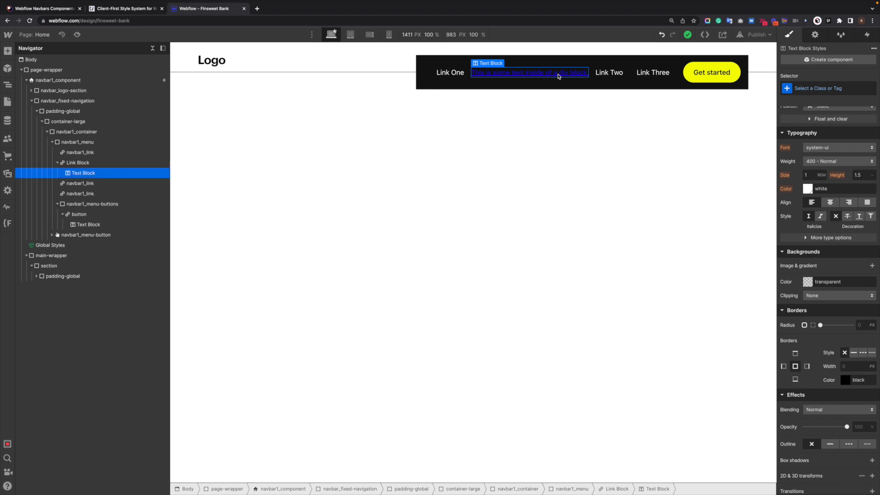
Apply the existing navbar1_link class to the new Link Block in navbar1_menu.
click(82, 164)
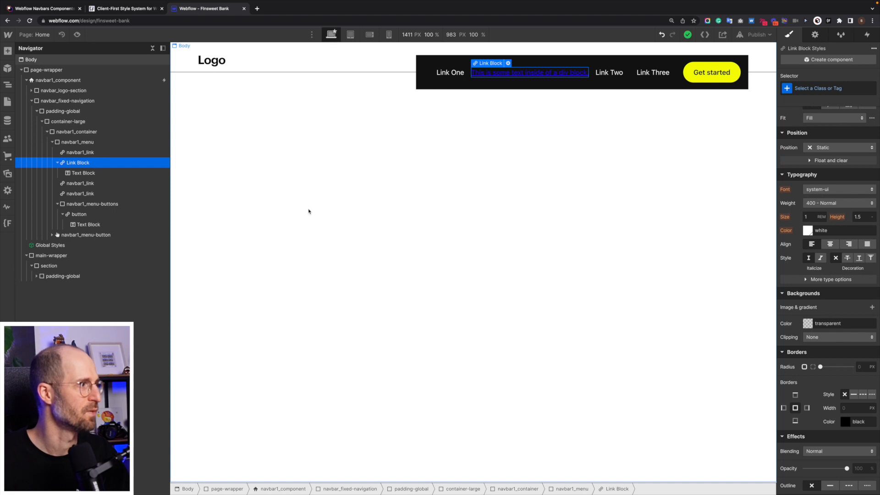
key(super+Return)
text(nav)
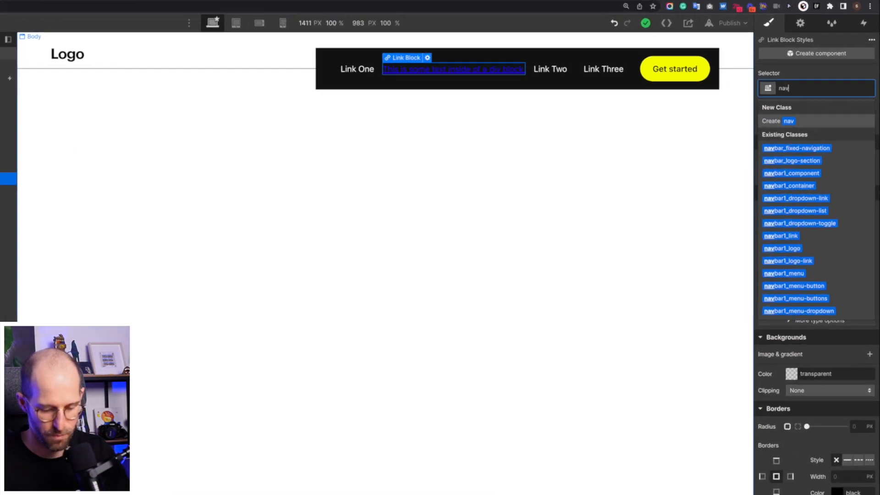
text(link)
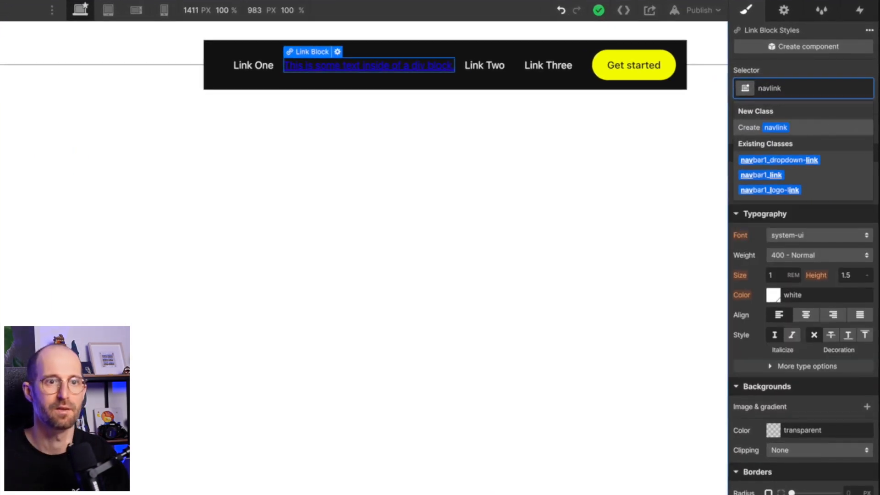
key(Down)
key(Down)
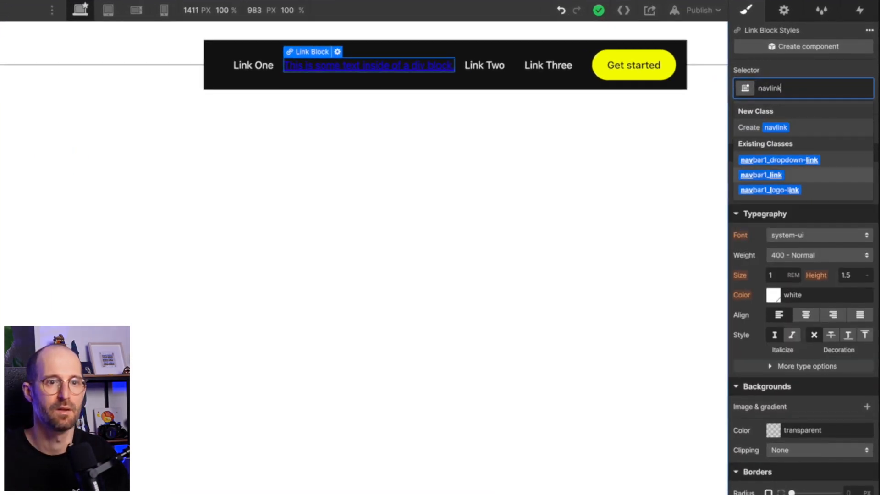
key(Return)
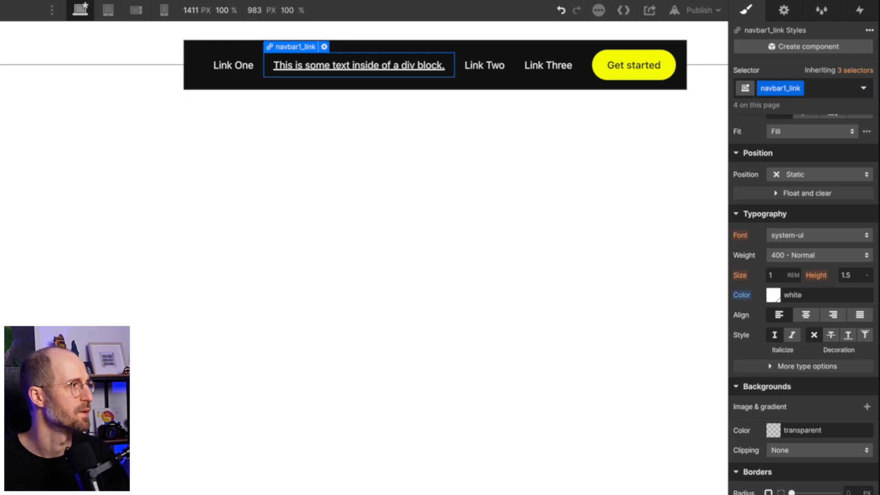
Set the position of the navbar1_link class to Relative, keeping its blending mode at Normal.
scroll(788, 435, down, 4)
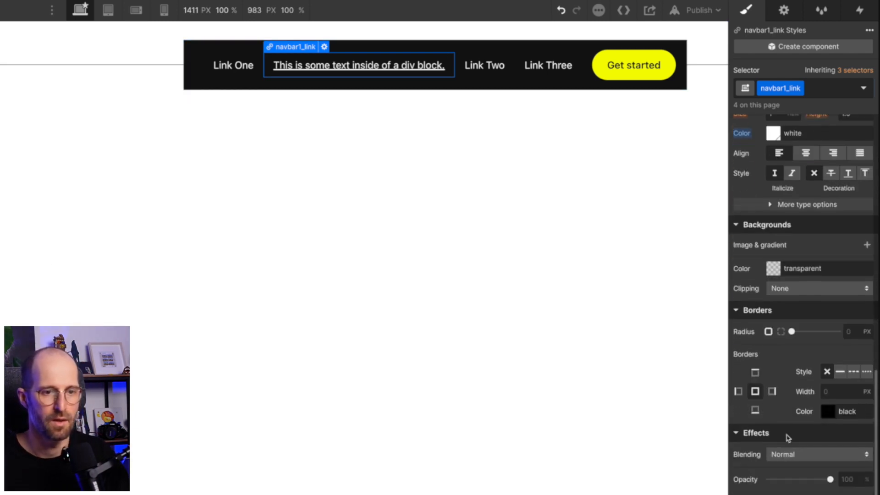
click(793, 455)
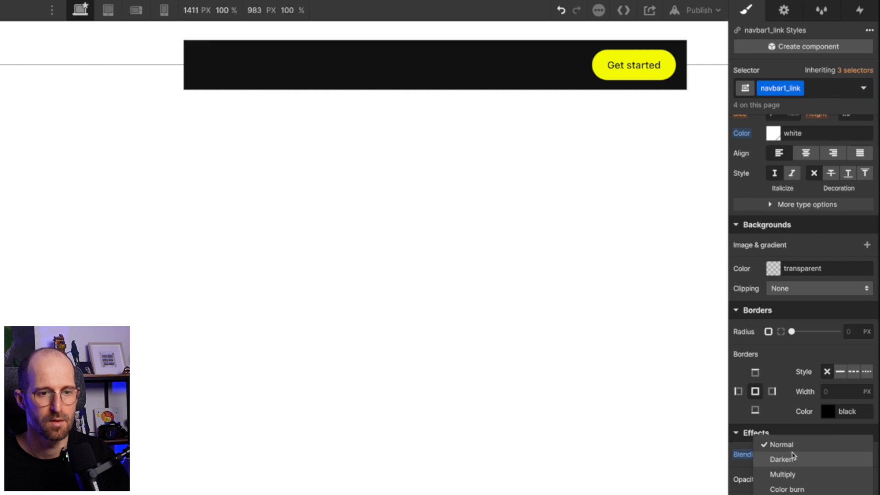
click(794, 446)
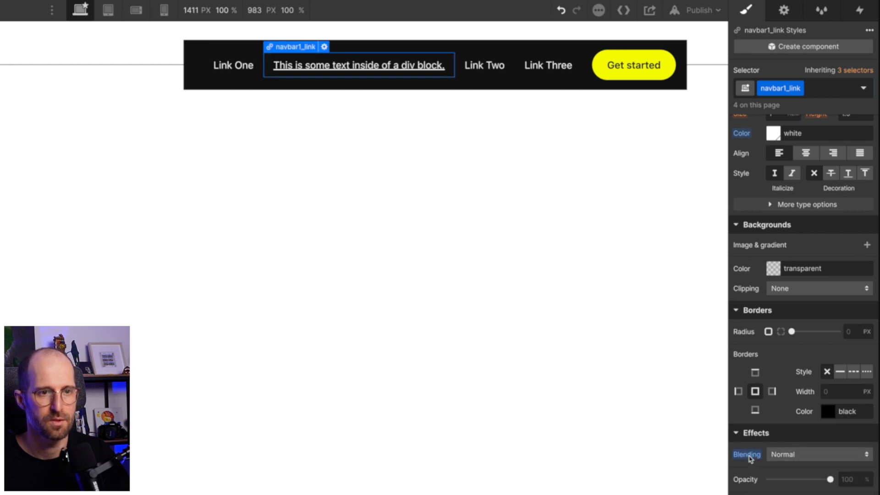
scroll(764, 327, up, 6)
click(784, 477)
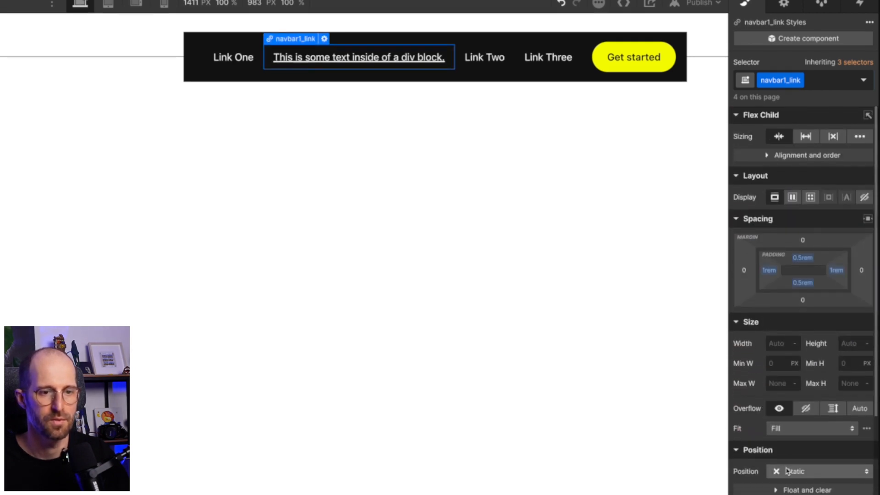
click(797, 460)
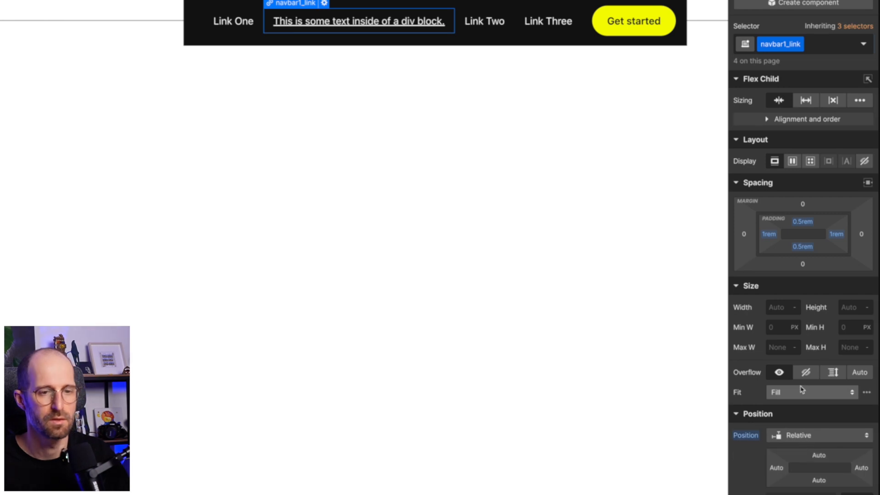
scroll(801, 390, down, 1)
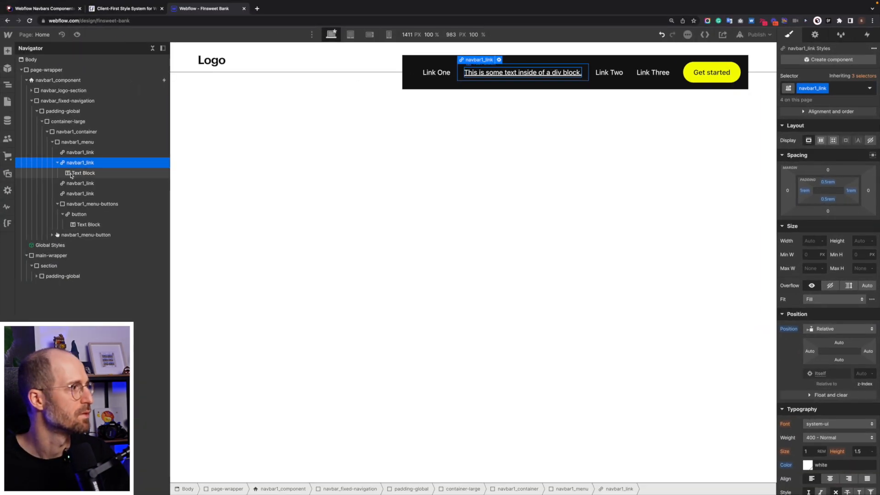
Replace the placeholder text of the Text Block inside the new navbar link with "Card".
click(81, 173)
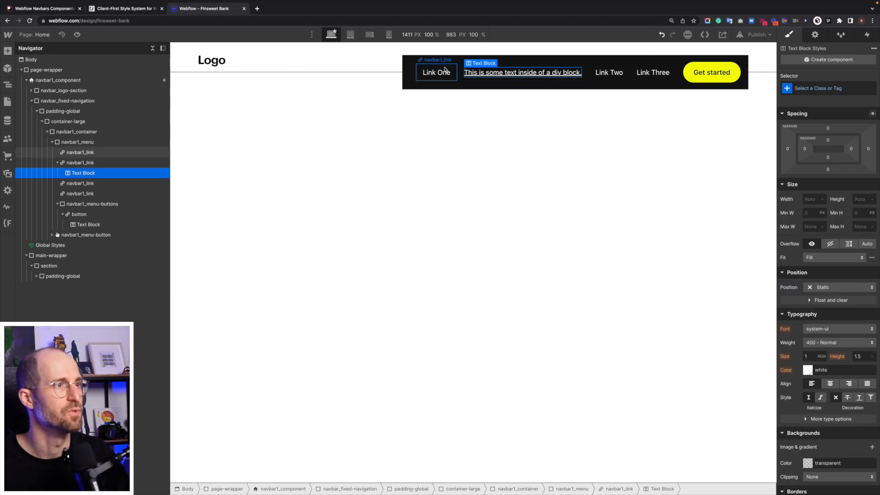
double_click(534, 75)
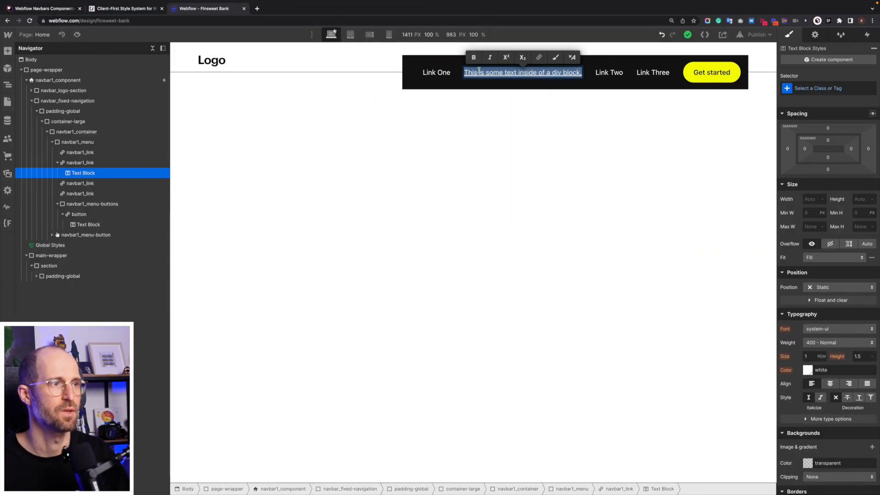
text(Card)
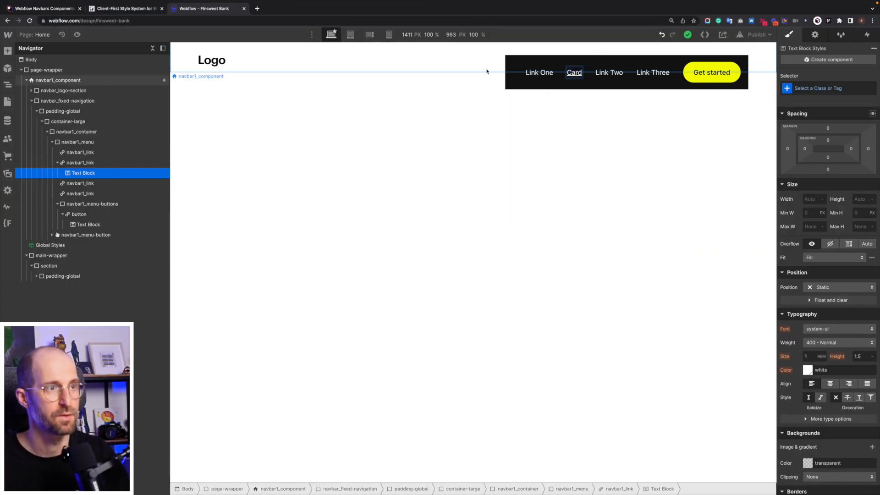
Delete the original "Link One", "Link Two" and "Link Three" links from navbar1_menu.
click(85, 153)
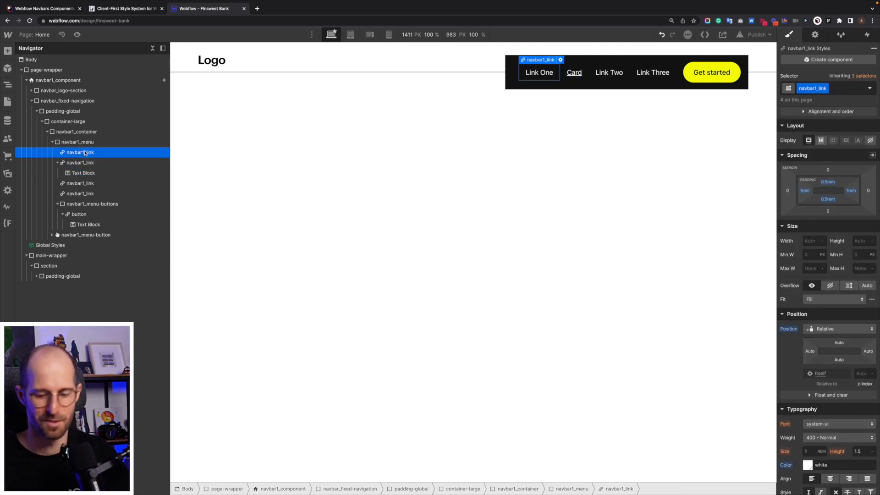
key(Delete)
click(77, 173)
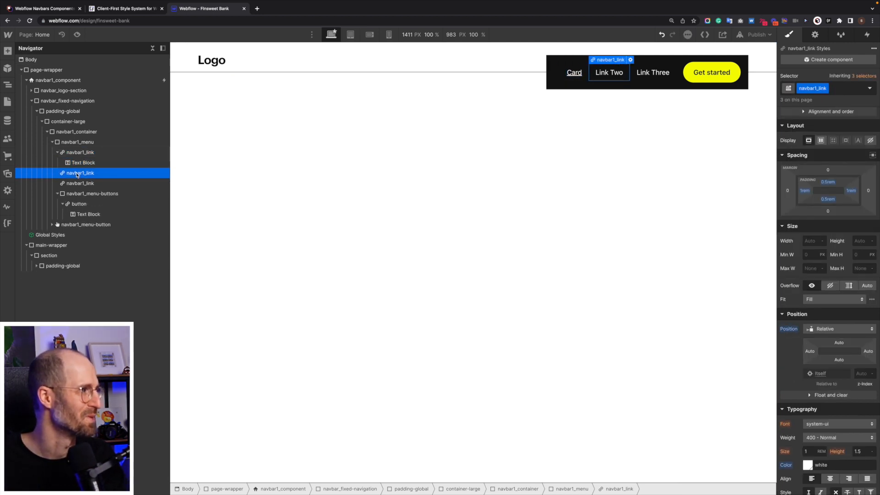
key(Delete)
key(Delete)
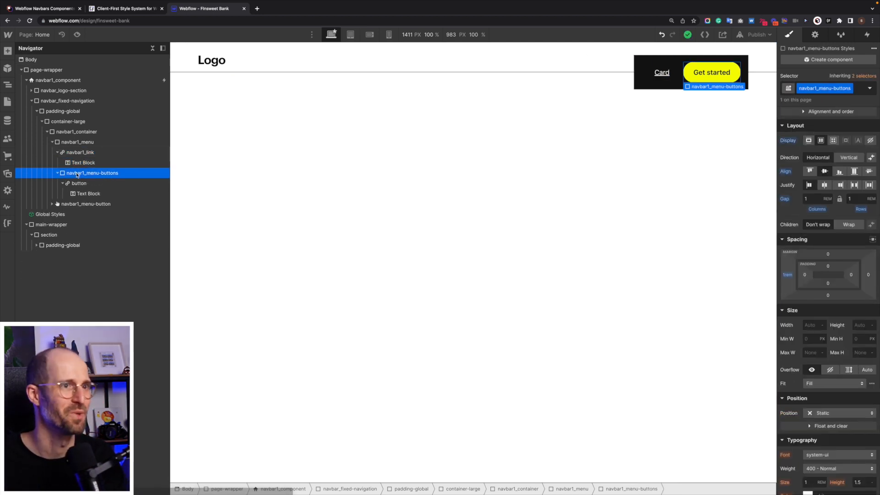
Insert a Div Block after the "Card" Text Block inside navbar1_link.
click(655, 81)
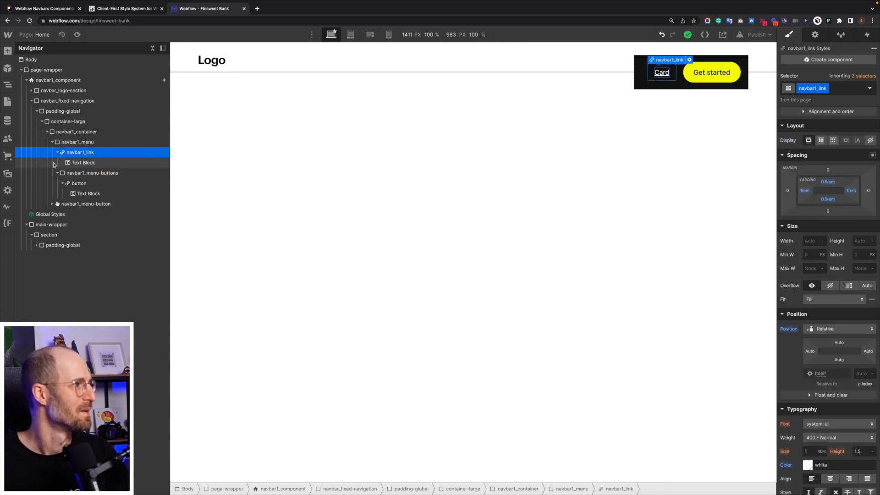
click(93, 164)
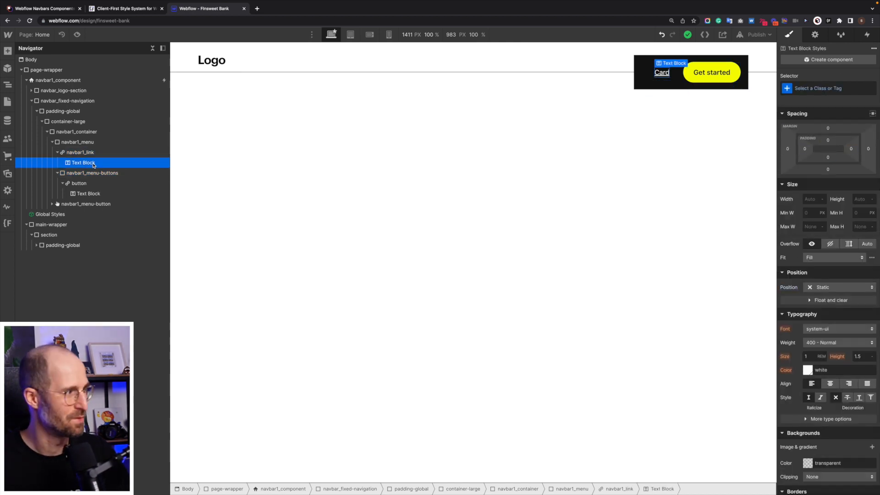
key(super+e)
text(div)
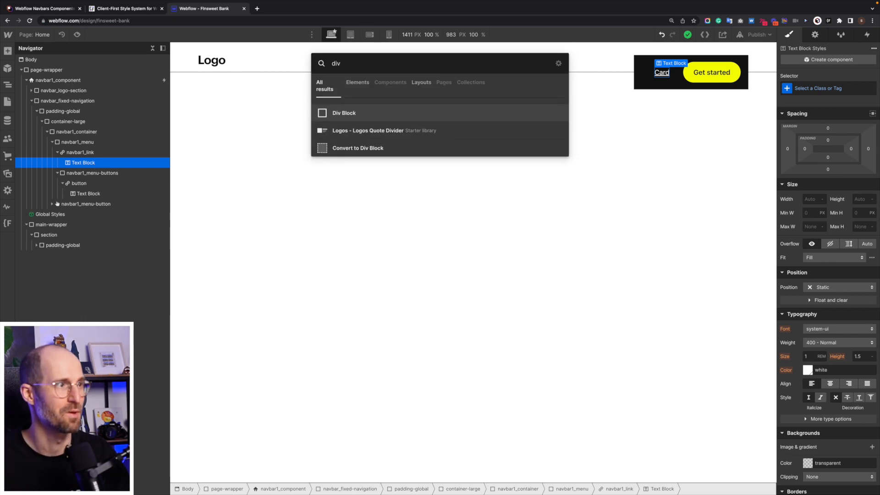
key(Return)
Create the class navbar1_link-underline-wrapper on the Div Block below the "Card" text.
key(super+Return)
key(Escape)
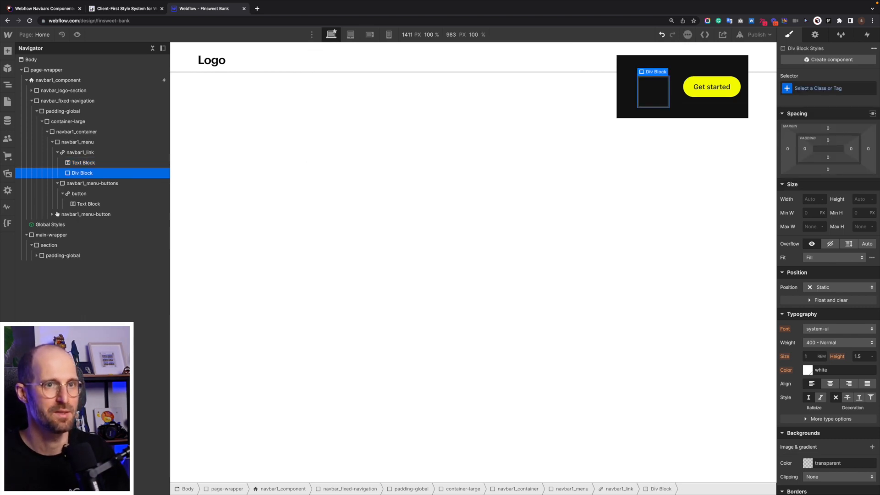
key(super+Return)
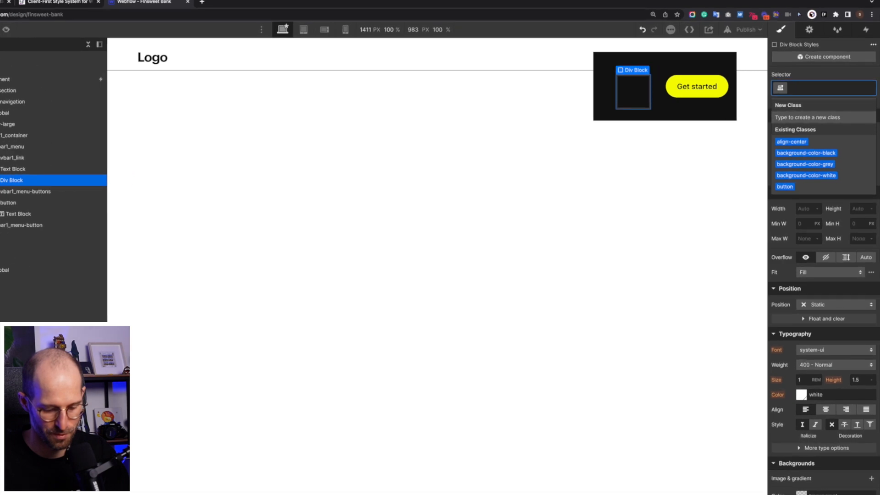
text(navbar)
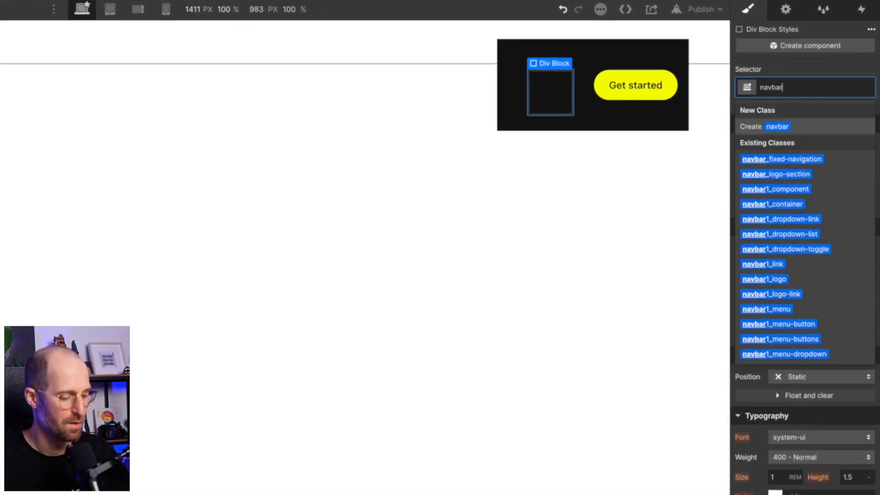
text(1_link)
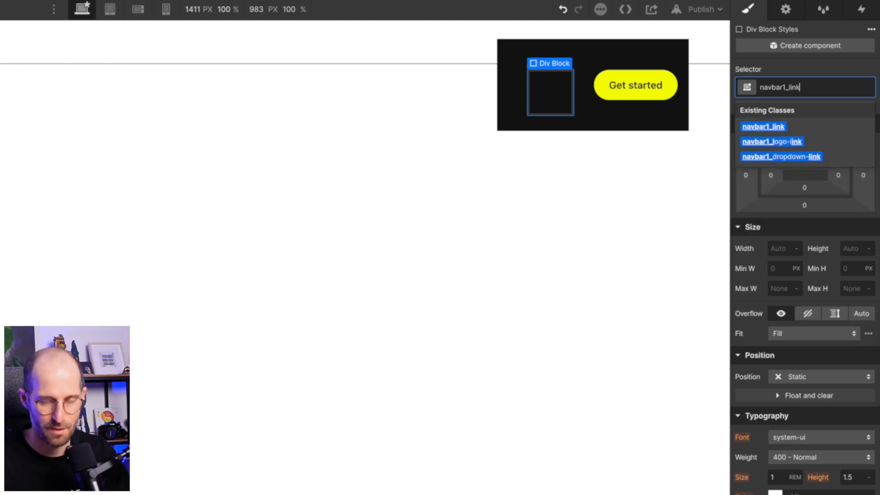
text(-)
key(BackSpace)
text(-)
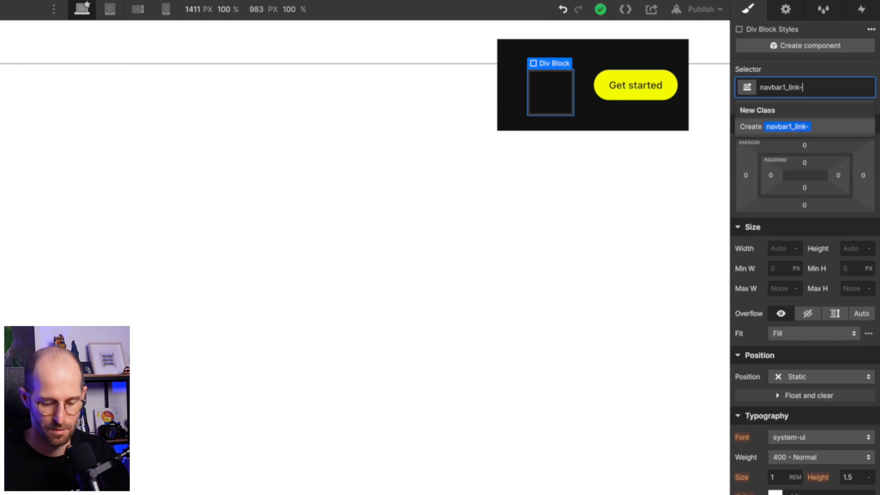
text(underline)
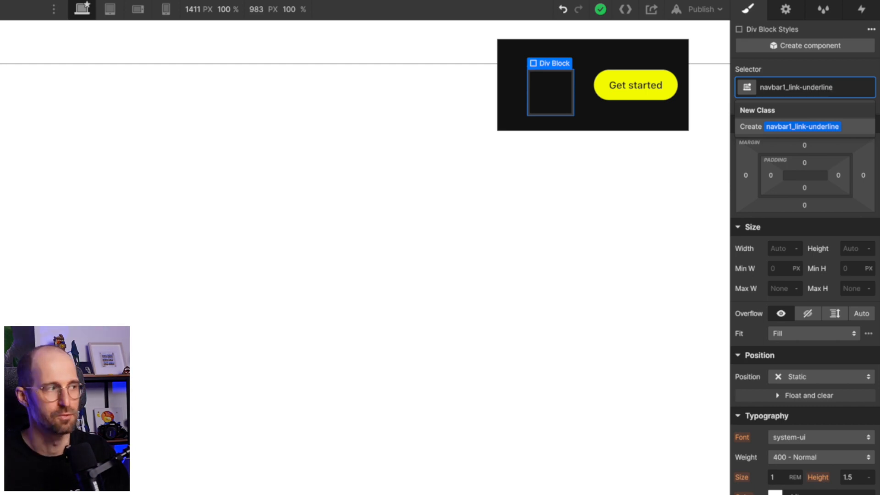
text(-wrapper)
key(Return)
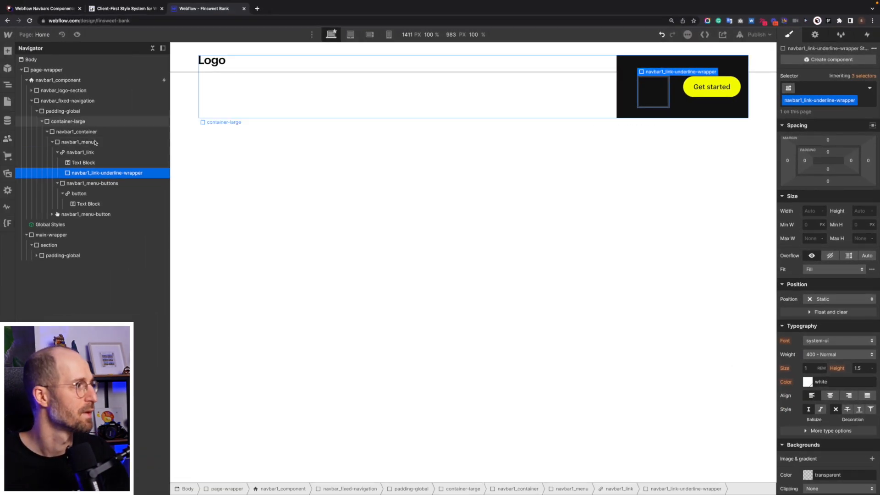
Set the navbar1_link class to a flex layout with vertical direction.
click(85, 152)
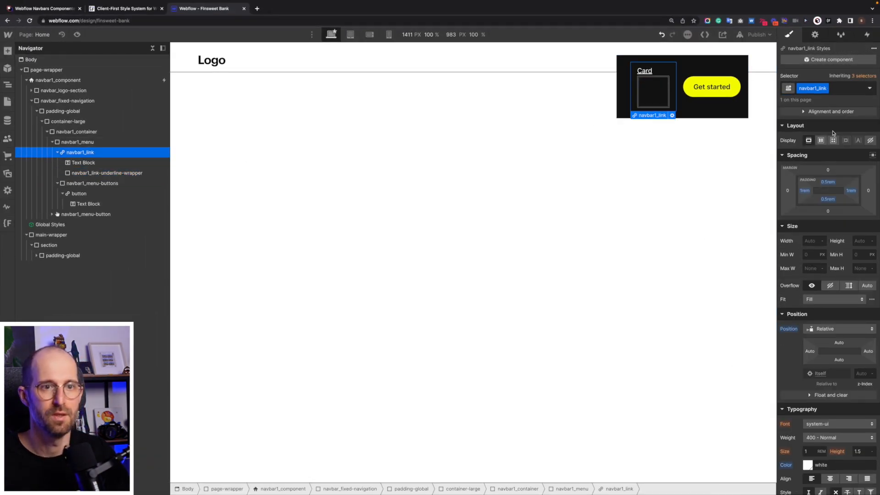
click(821, 140)
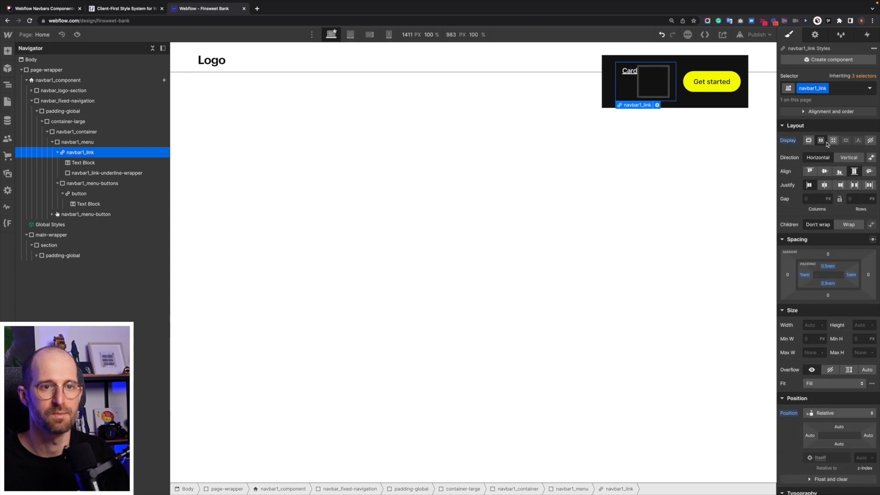
click(847, 161)
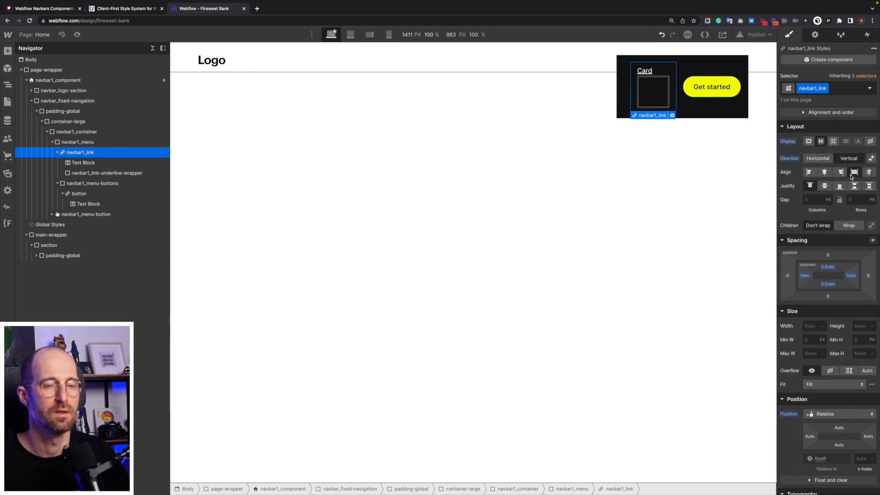
Insert a Div Block inside navbar1_link-underline-wrapper.
click(76, 173)
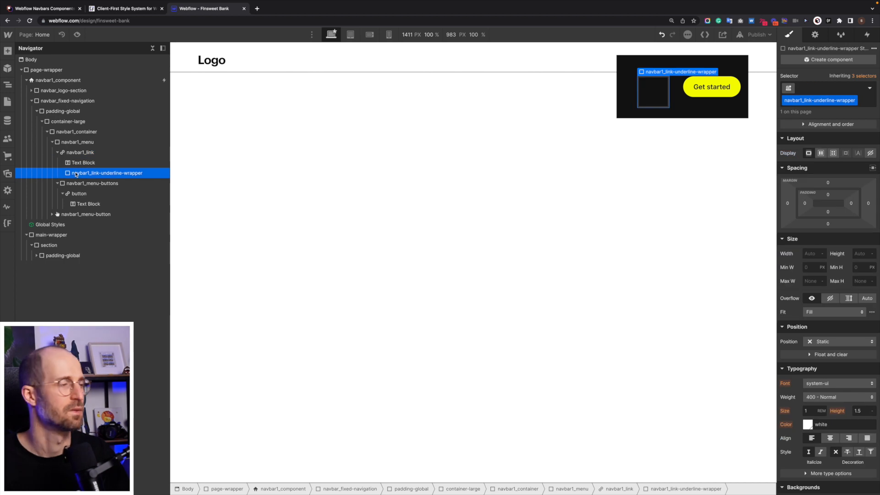
key(super+e)
text(div)
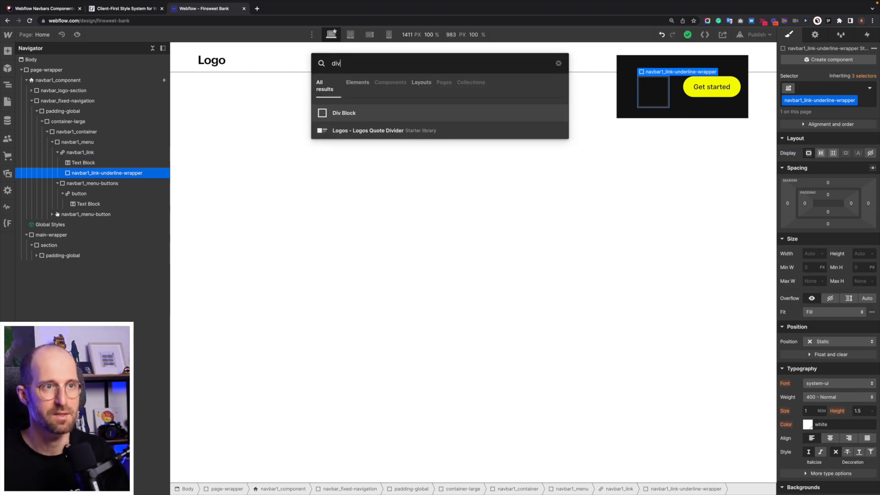
key(Return)
Create the class navbar1_link-underline on the Div Block inserted inside navbar1_link-underline-wrapper.
key(super+Return)
text(navbar1)
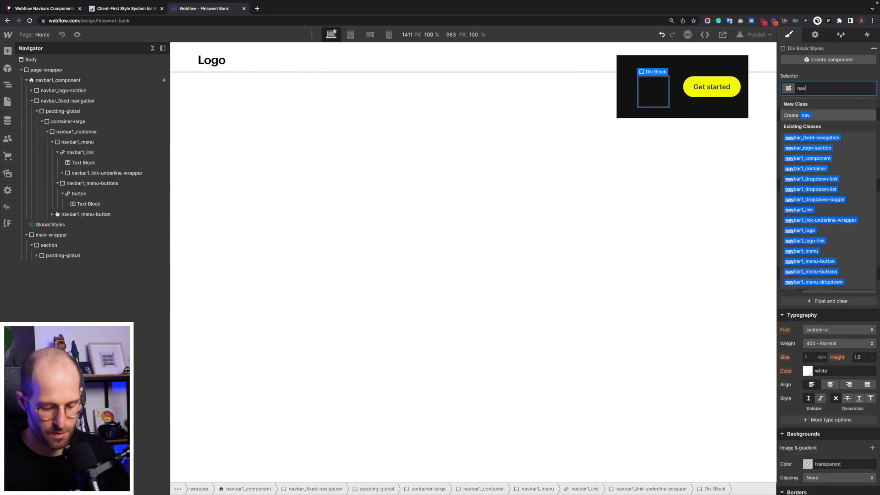
text(_)
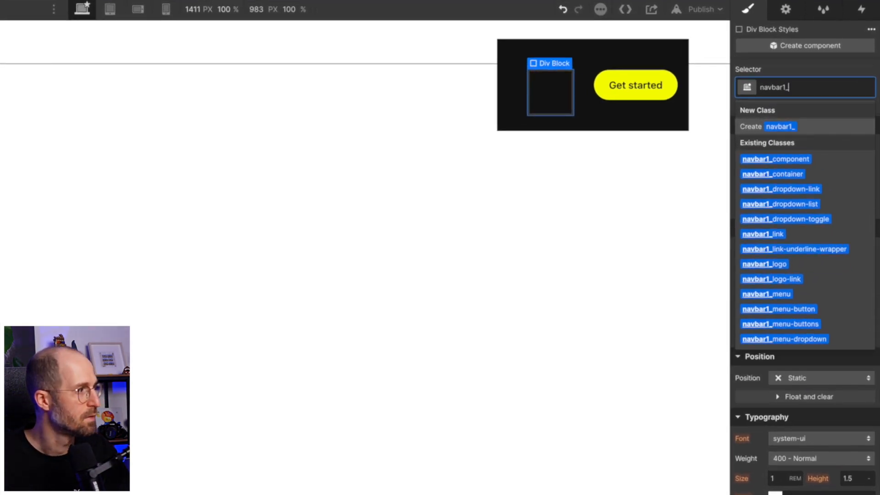
text(lin)
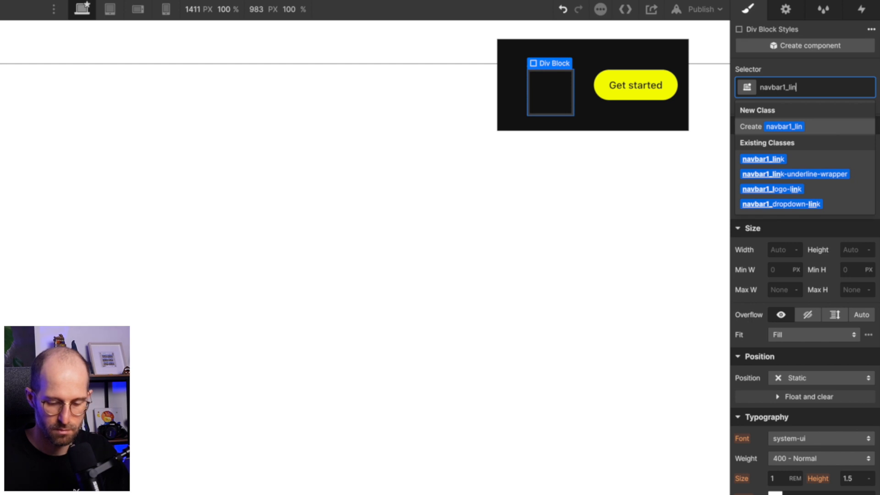
text(k-underl)
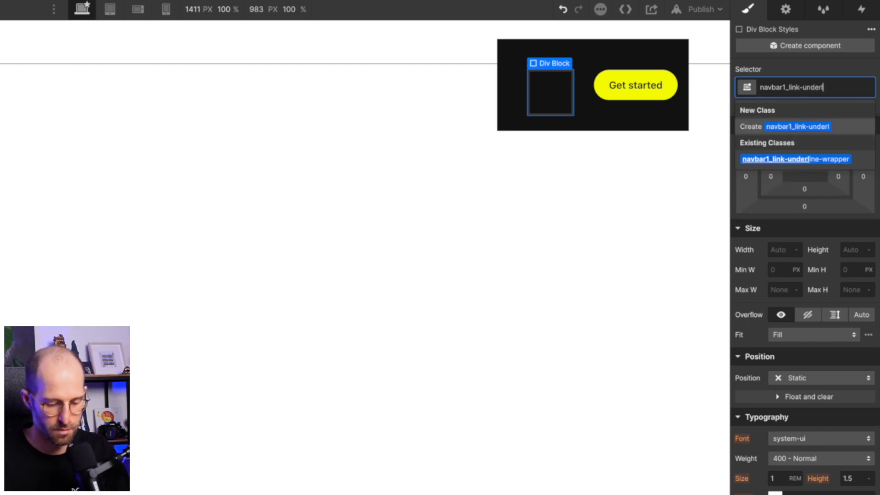
text(ine)
key(Return)
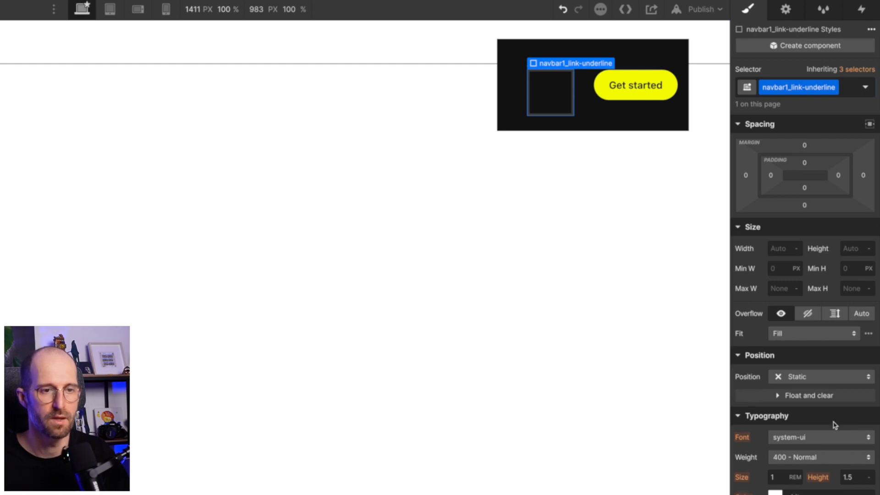
Give navbar1_link-underline a solid 1 px border in white.
scroll(832, 422, down, 8)
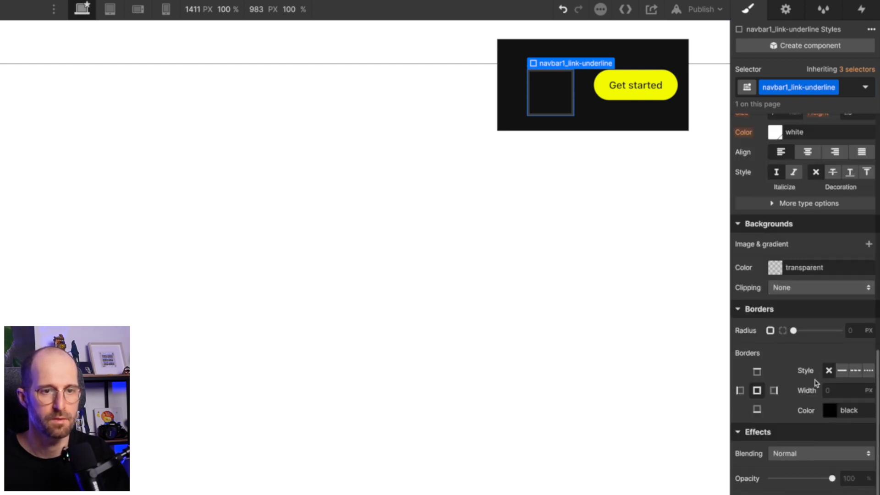
click(842, 370)
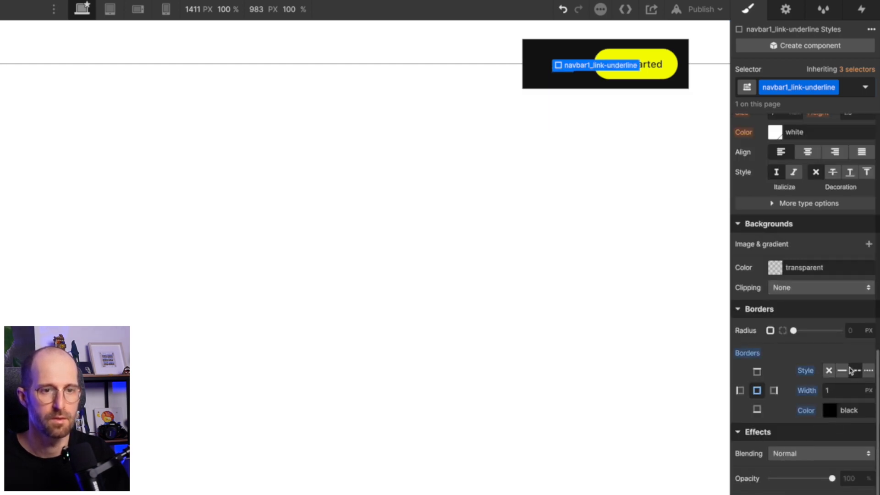
click(832, 409)
click(754, 452)
drag(764, 306, 753, 293)
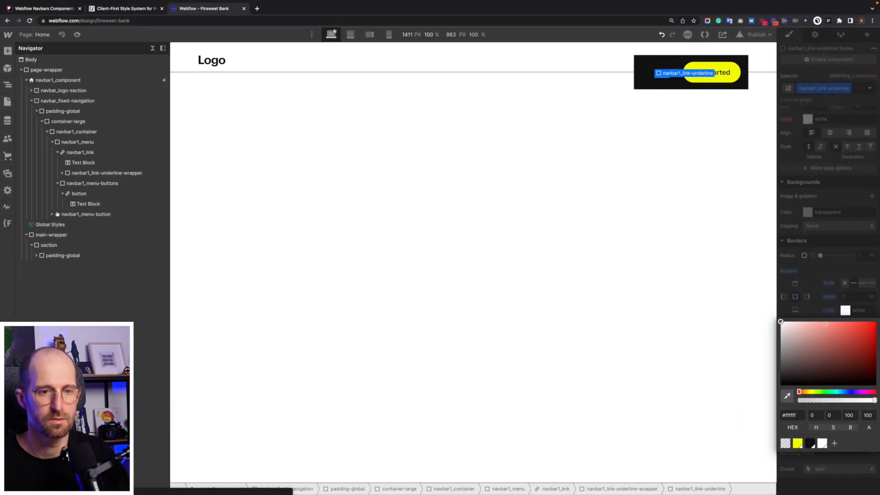
click(812, 309)
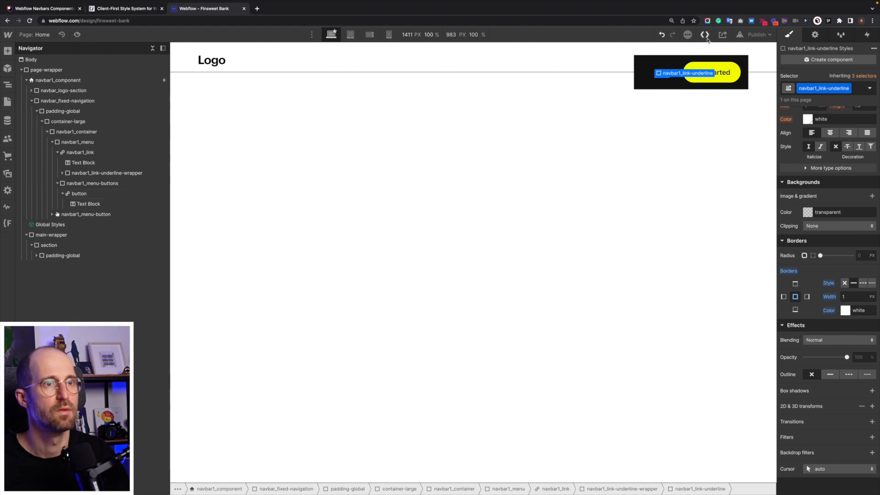
Set the text decoration of the navbar1_link class to none.
click(689, 74)
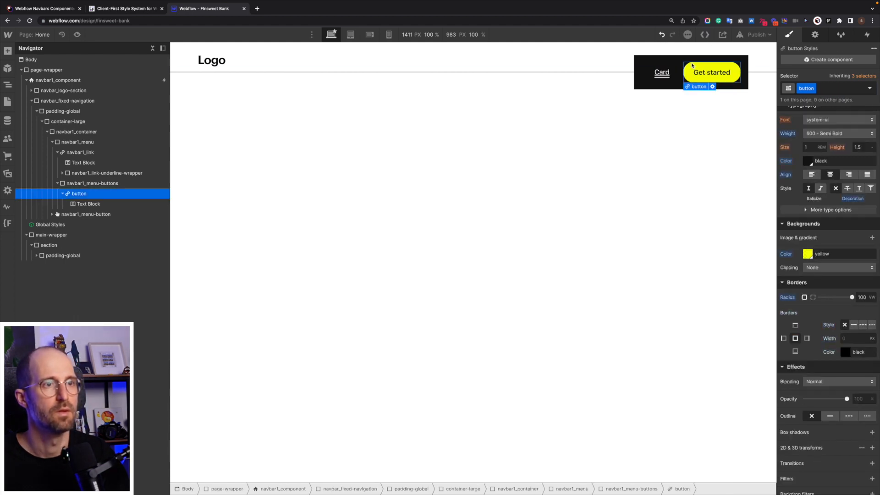
click(665, 72)
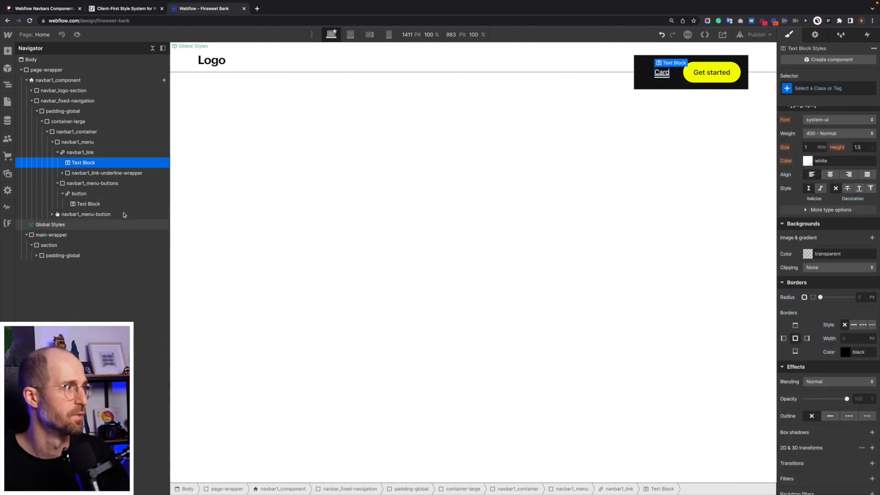
click(80, 152)
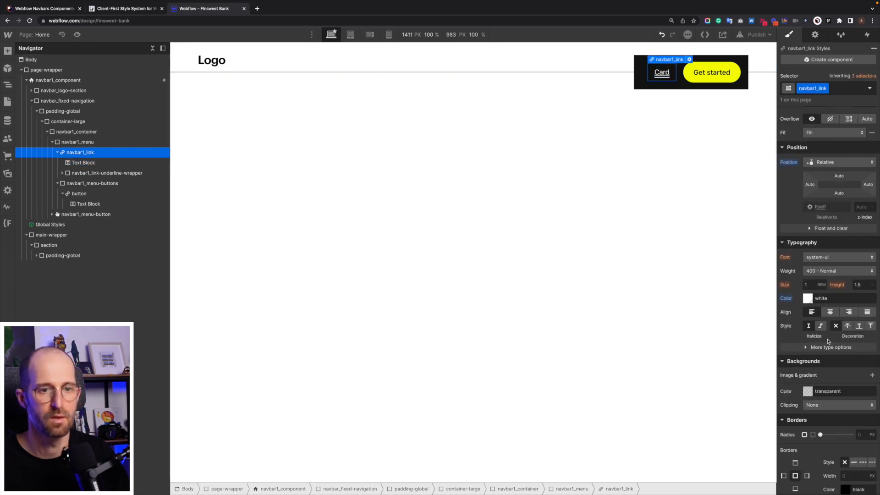
click(835, 326)
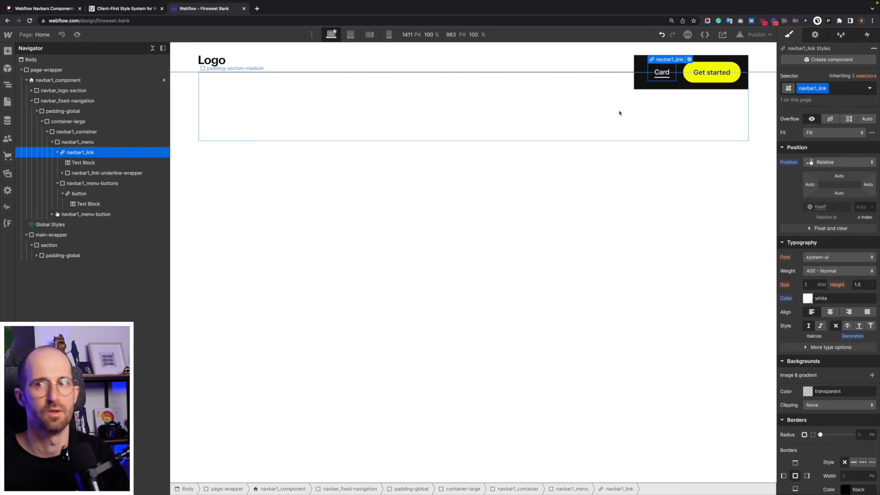
Set the overflow of navbar1_link-underline-wrapper to hidden.
click(659, 76)
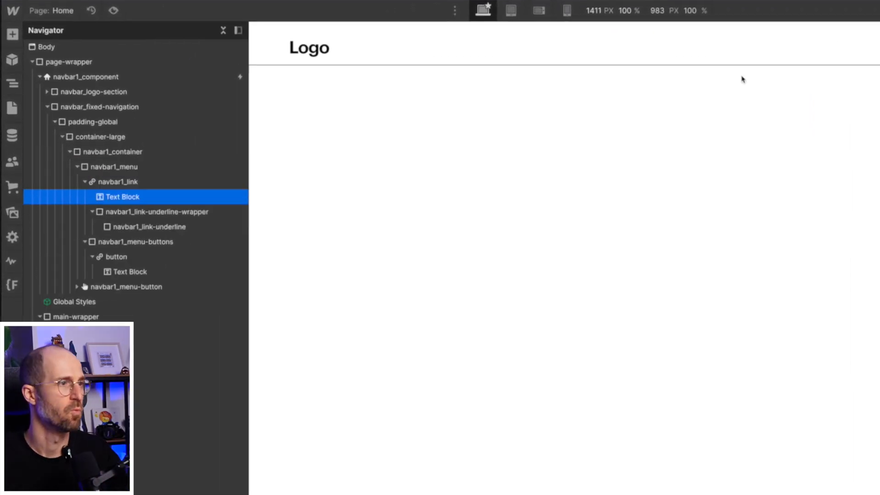
click(93, 212)
click(90, 214)
click(138, 212)
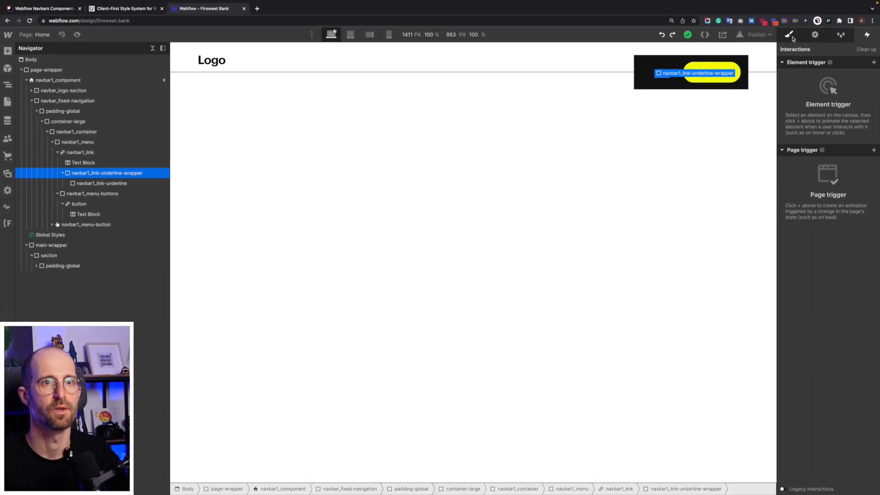
click(791, 36)
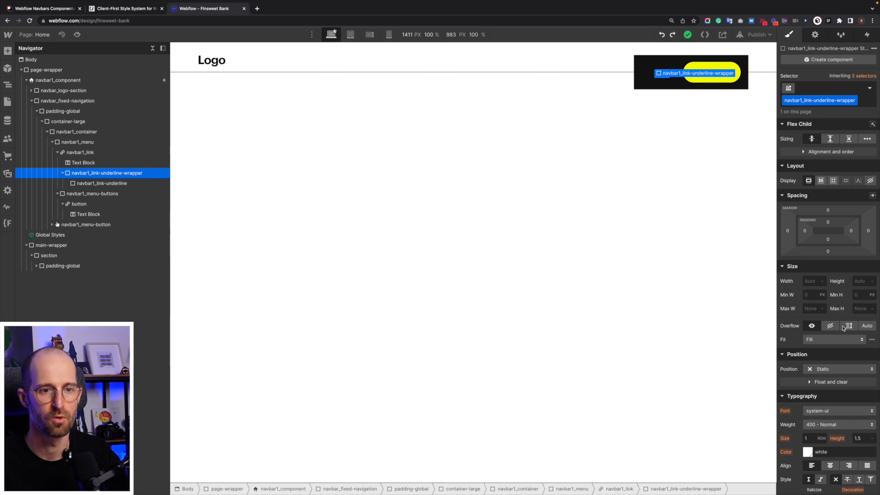
click(828, 326)
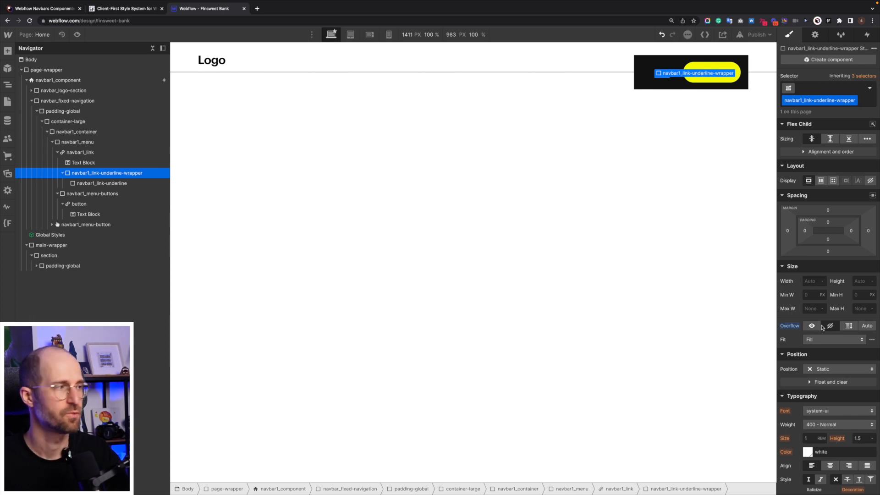
Add a Move transform of -100% on the X axis to navbar1_link-underline.
click(100, 183)
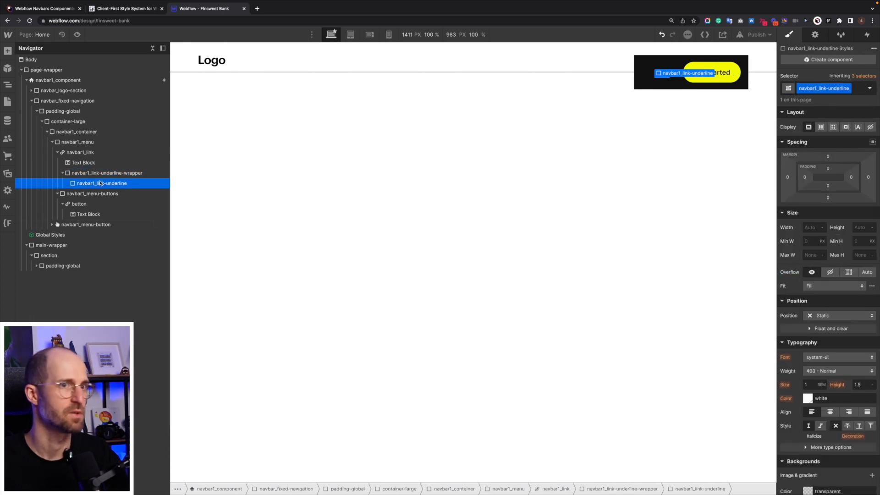
scroll(833, 335, down, 6)
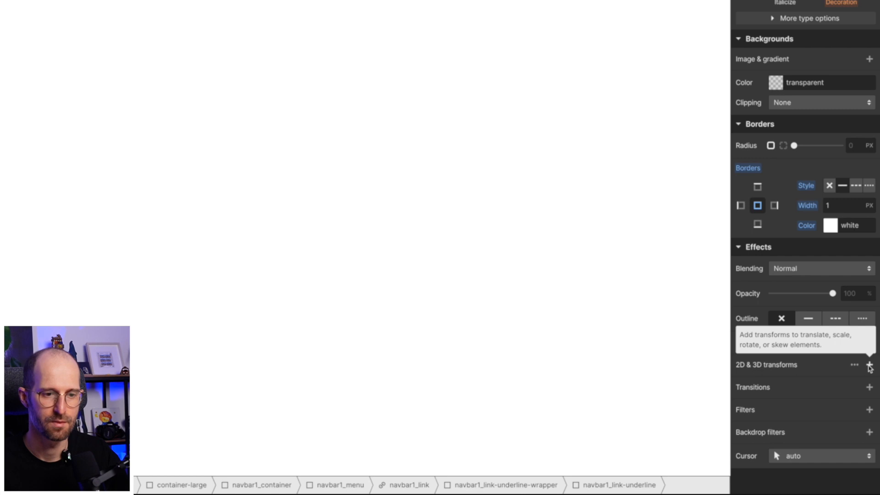
click(869, 365)
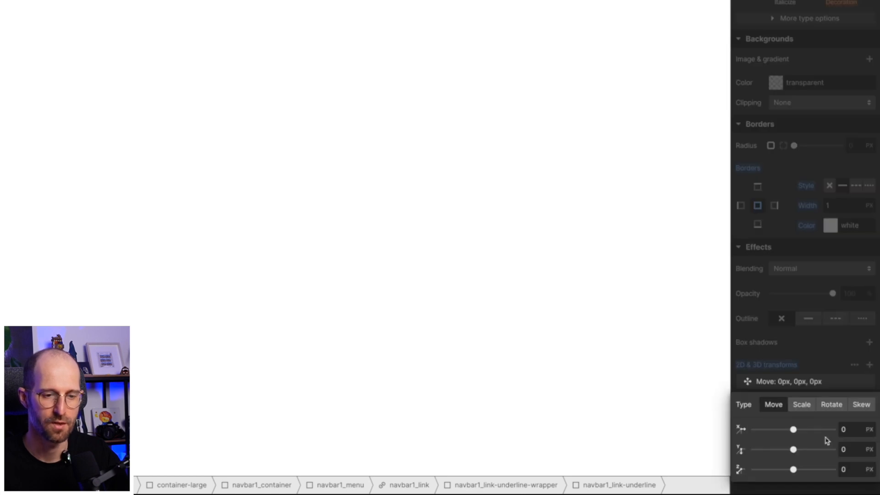
click(852, 429)
text(-100%)
key(Return)
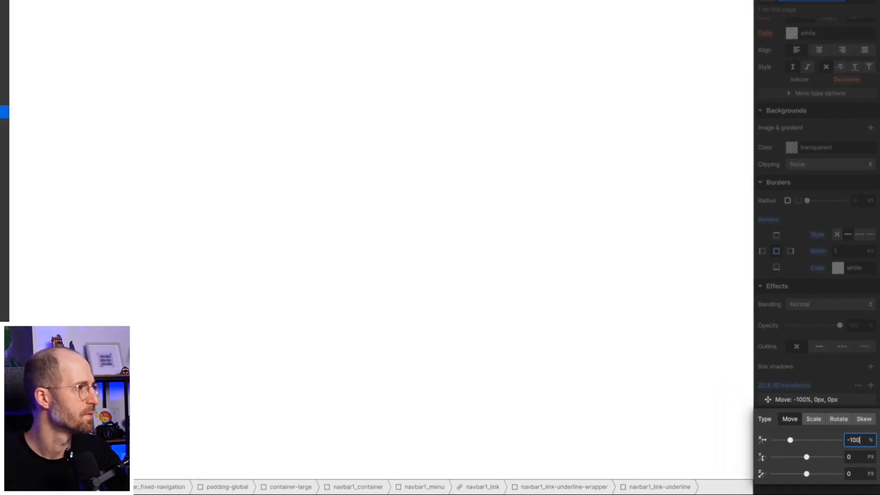
Select navbar1_link and add a Mouse hover element trigger to it.
click(94, 173)
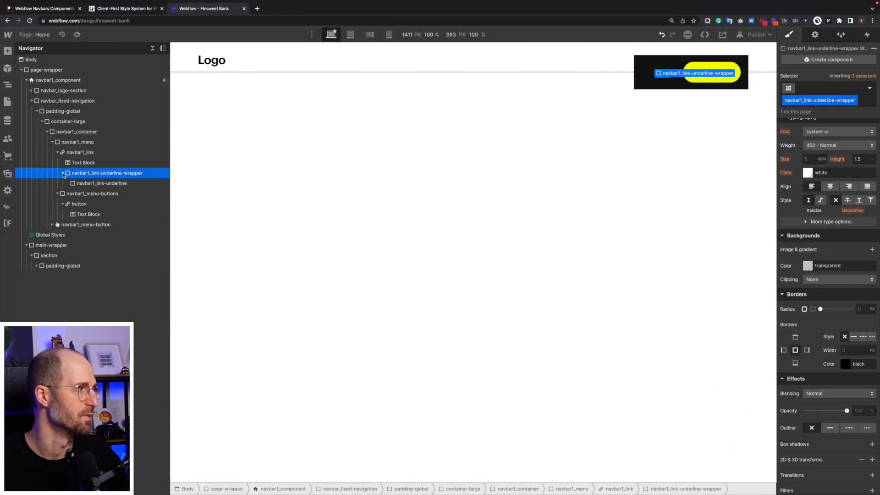
click(63, 173)
click(57, 154)
click(57, 153)
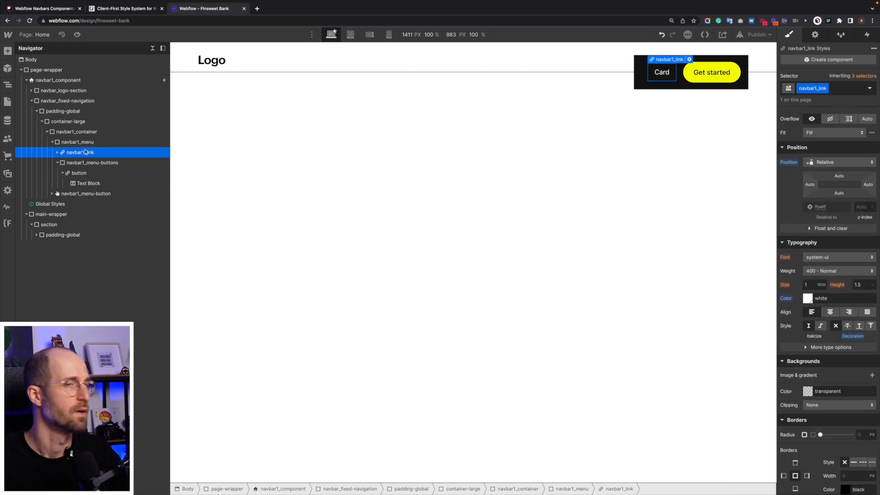
click(866, 34)
click(871, 51)
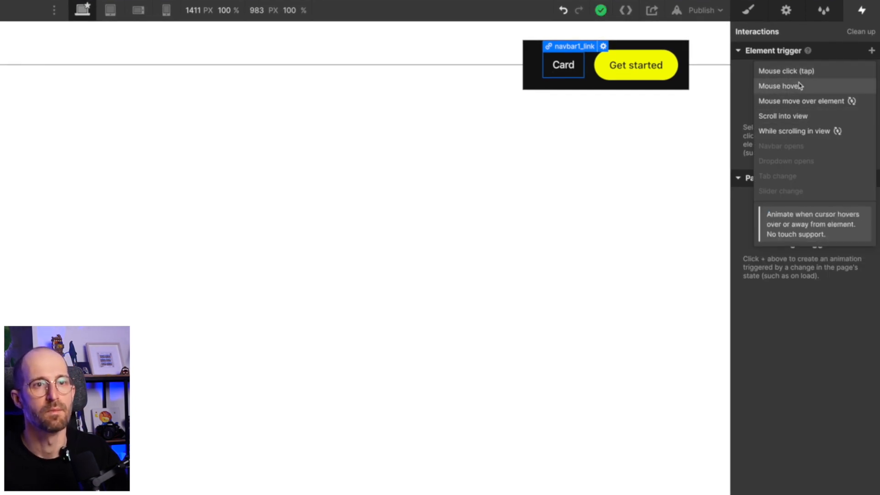
click(799, 85)
Assign a new timed animation named "Navbar hover" to the trigger's On hover action.
click(772, 117)
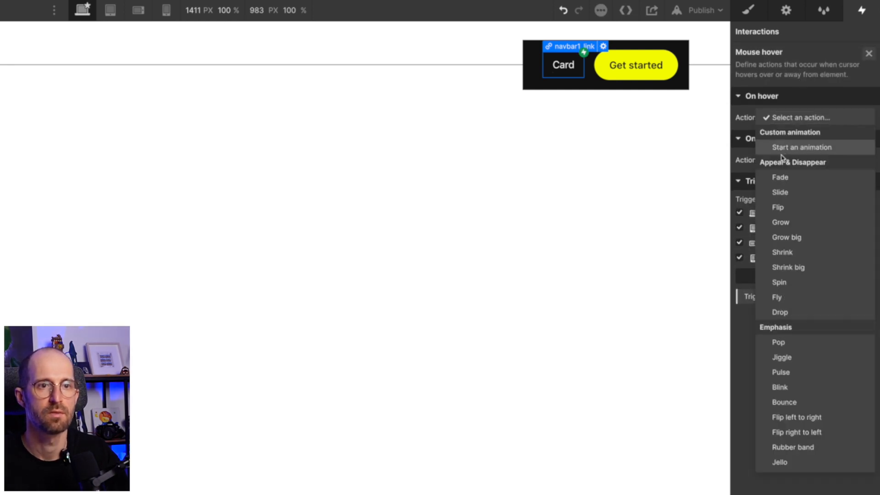
click(786, 151)
click(867, 137)
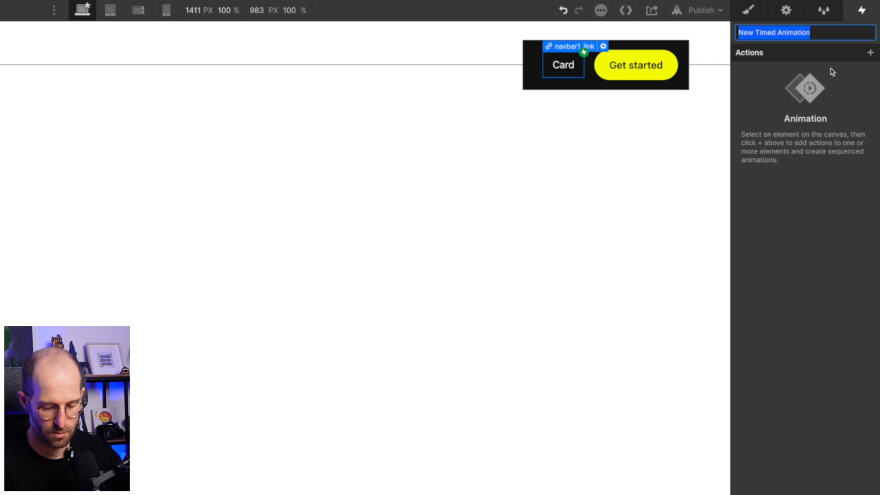
text(Navbar hover)
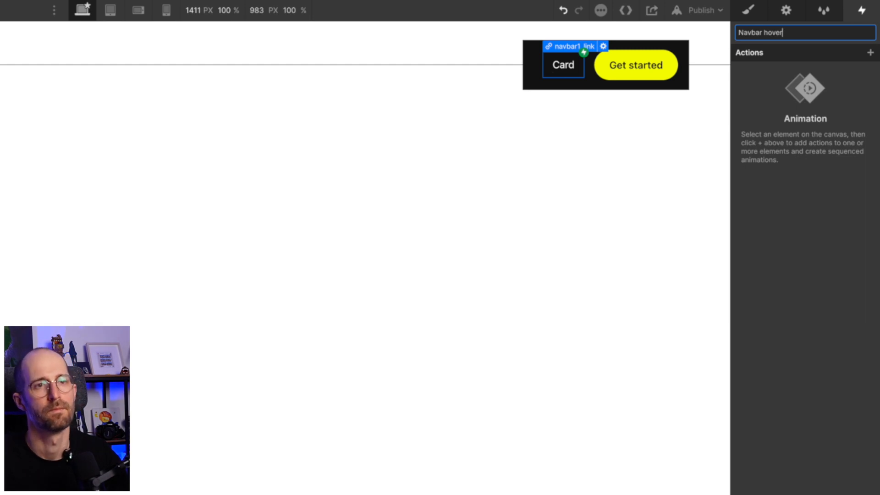
key(Return)
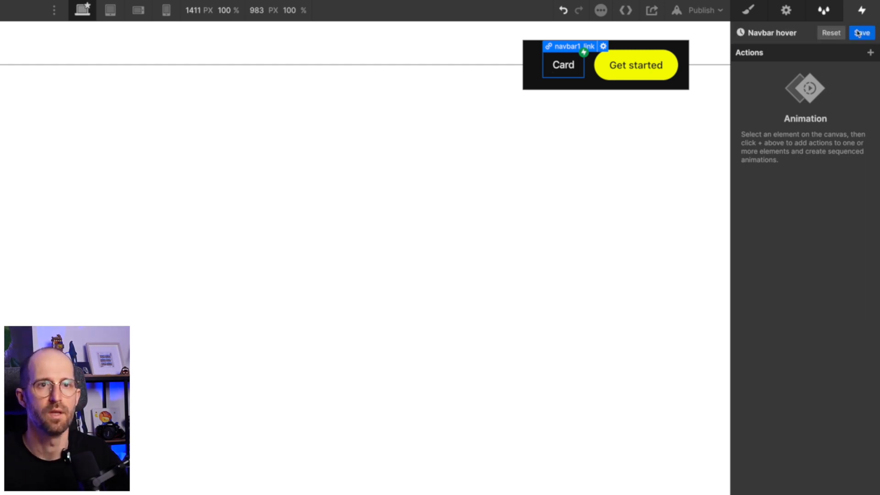
Add a Move action to the Navbar hover animation and change its target to the navbar1_link-underline element.
click(870, 53)
click(786, 93)
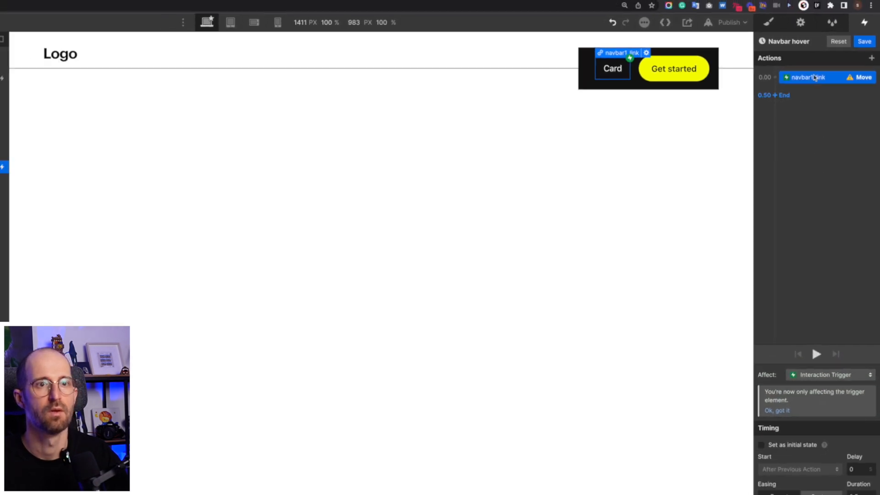
right_click(810, 79)
click(829, 107)
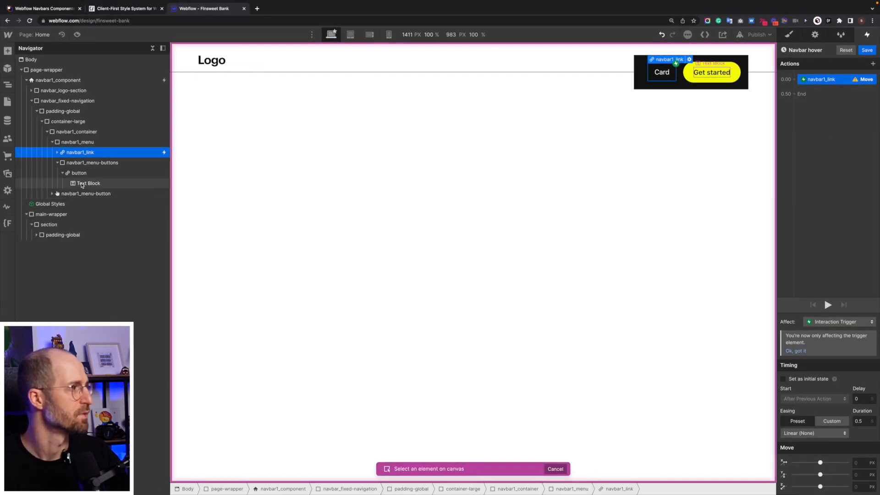
click(57, 152)
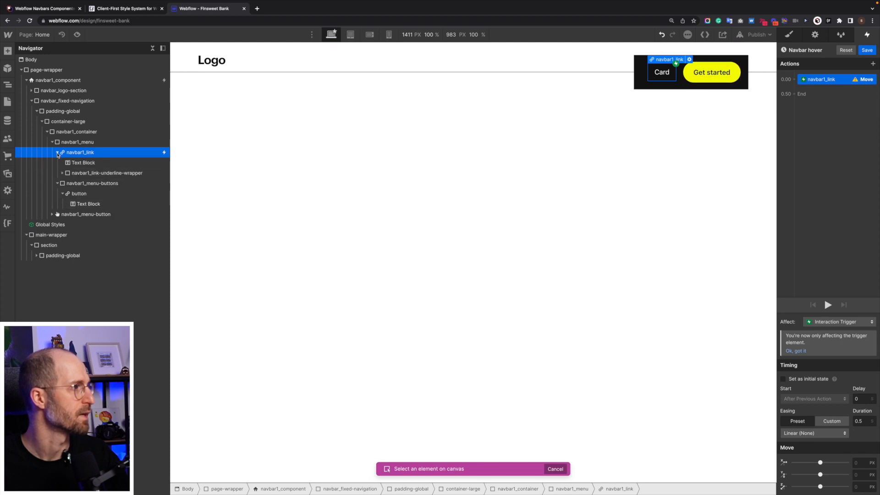
click(62, 173)
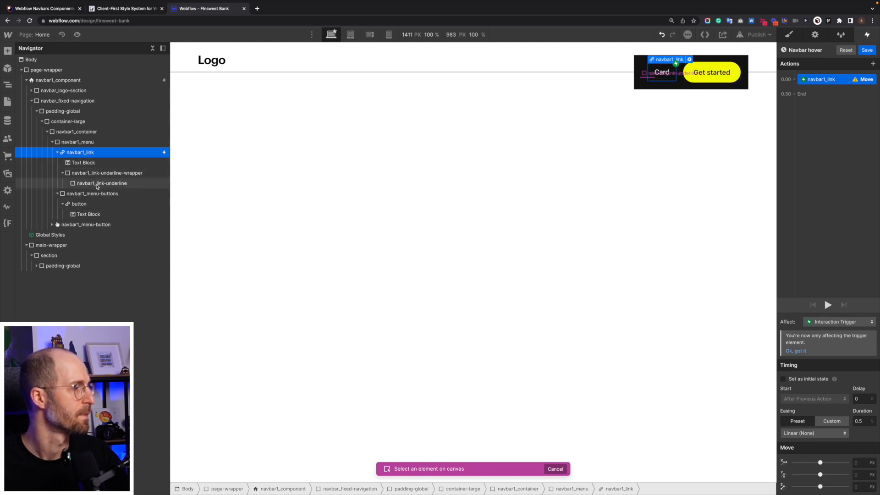
click(99, 184)
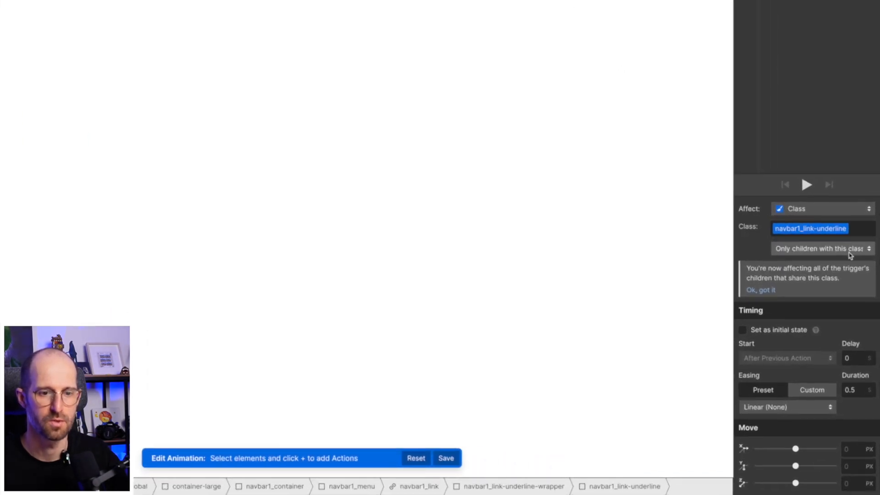
Give the navbar1_link-underline Move action a 0.3 s duration, Out Quart easing and a 0% X-axis move.
click(851, 386)
text(0.3)
click(805, 405)
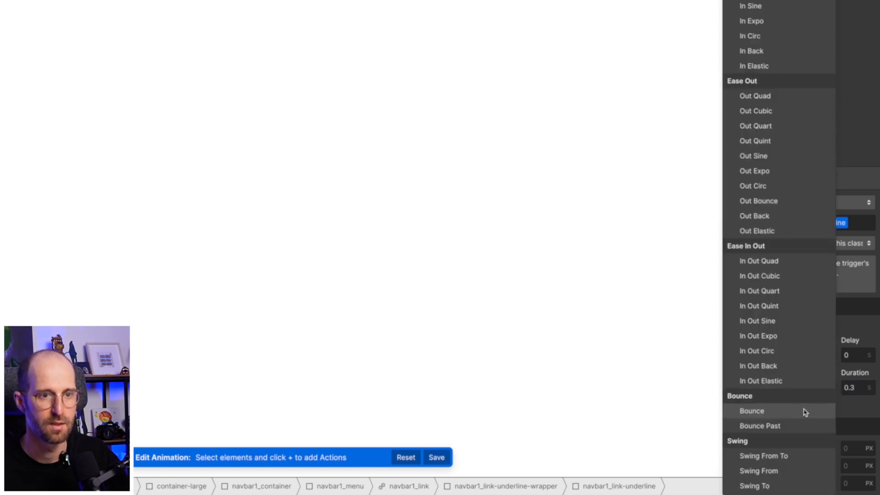
click(773, 126)
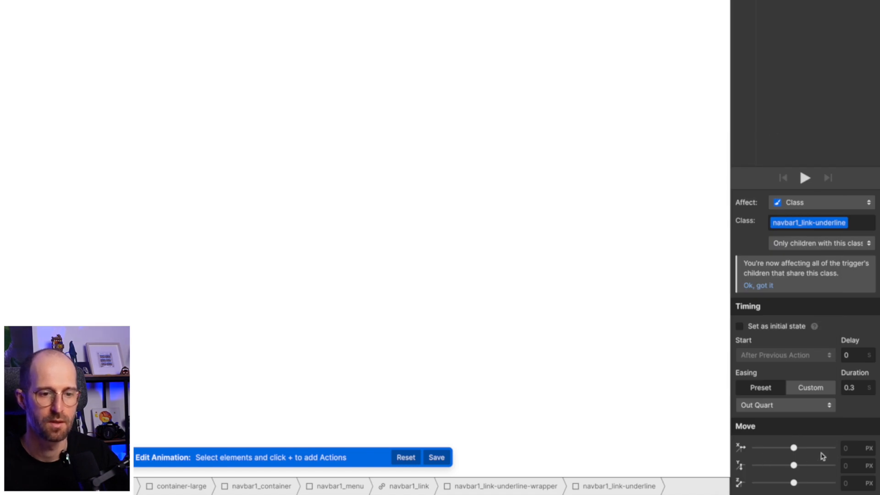
click(846, 447)
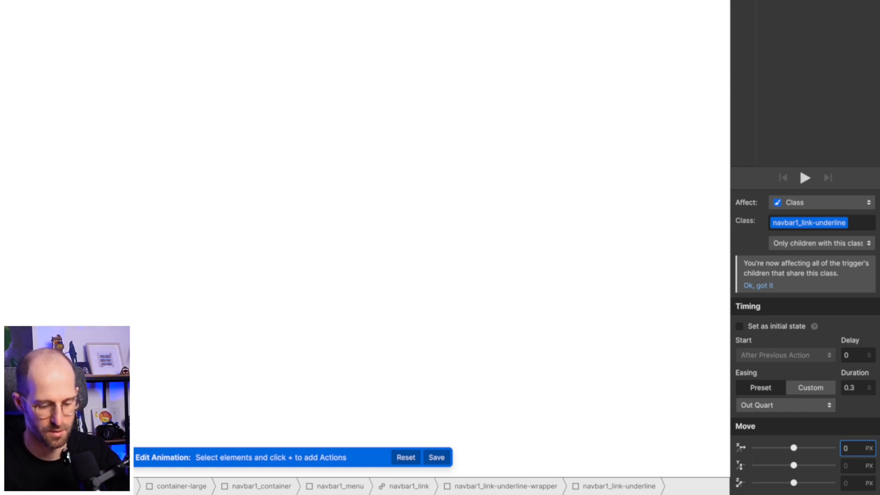
text(0%)
key(Return)
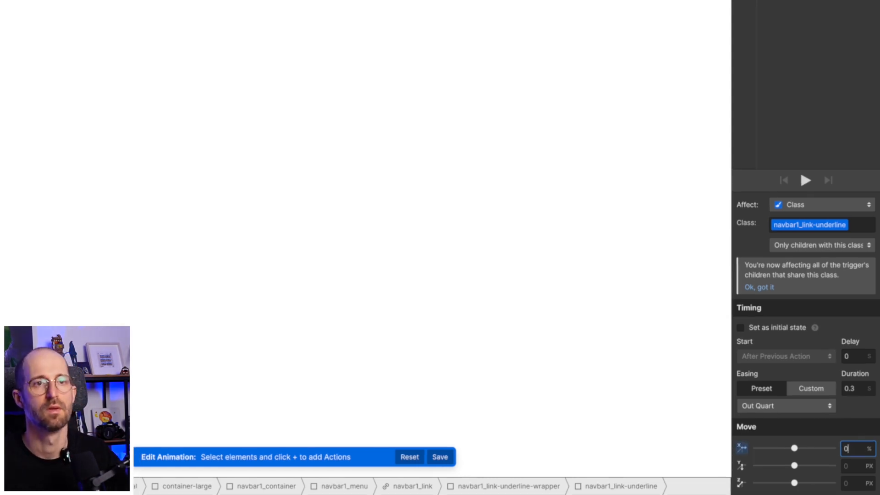
Duplicate the Move action, set the first one as the initial state with X at -100%, and save the Navbar hover animation.
right_click(831, 80)
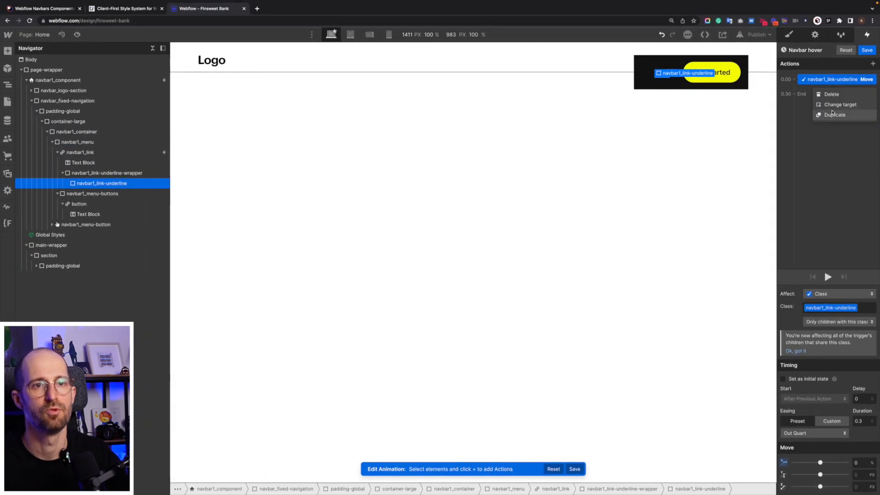
click(833, 114)
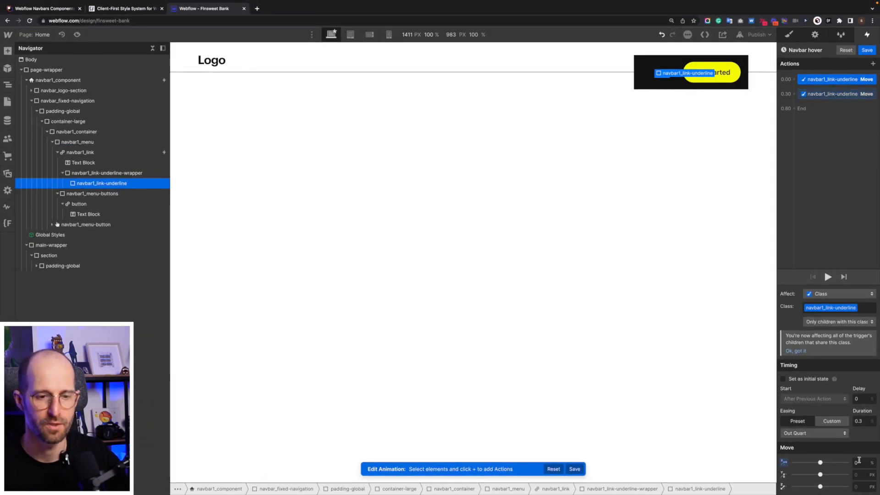
click(808, 381)
click(863, 462)
text(-100)
key(Return)
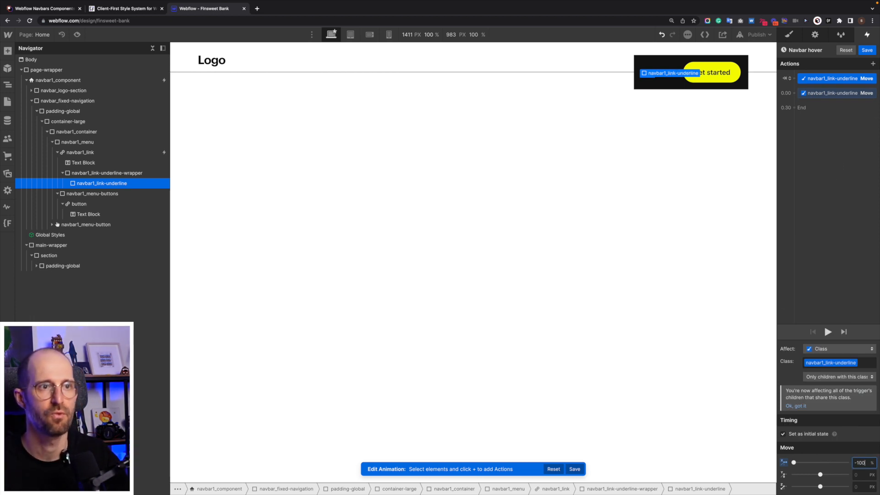
click(867, 50)
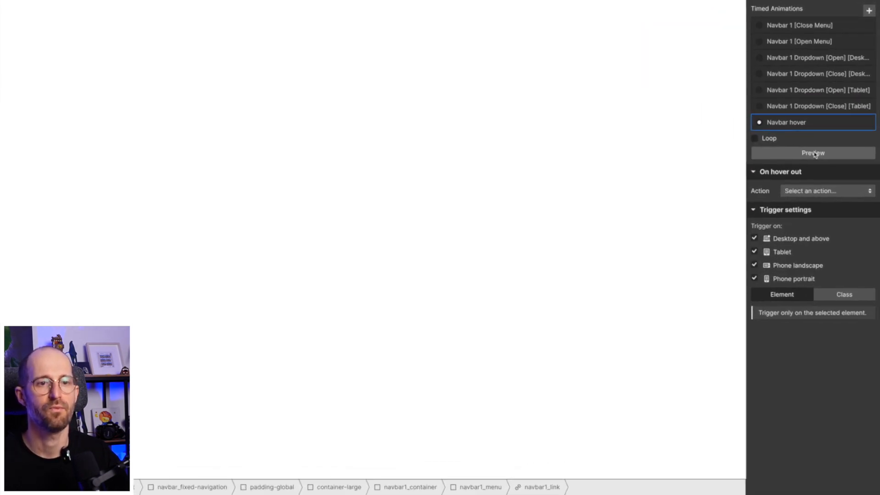
Set the On hover out action to start an animation, duplicate Navbar hover and open the copy for editing.
click(811, 191)
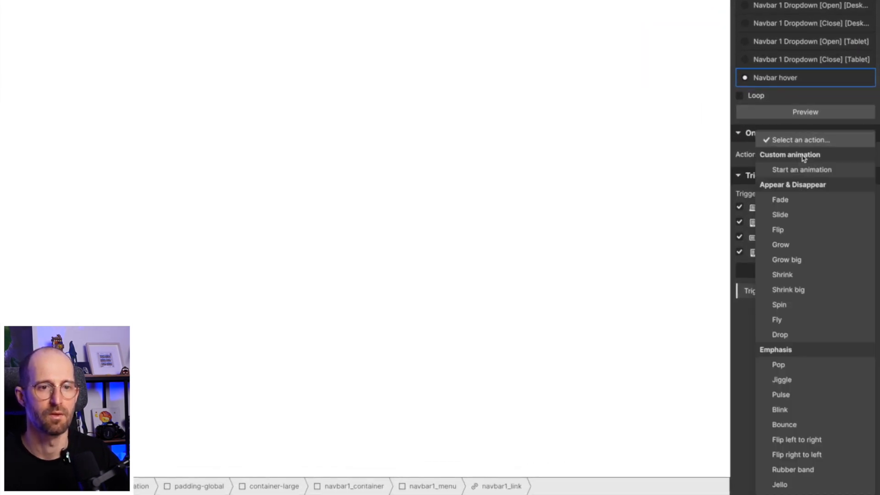
click(801, 169)
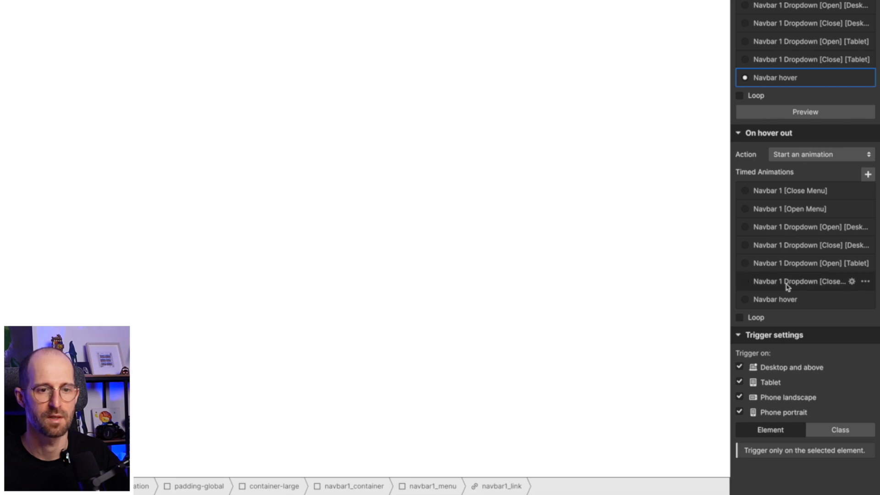
click(865, 299)
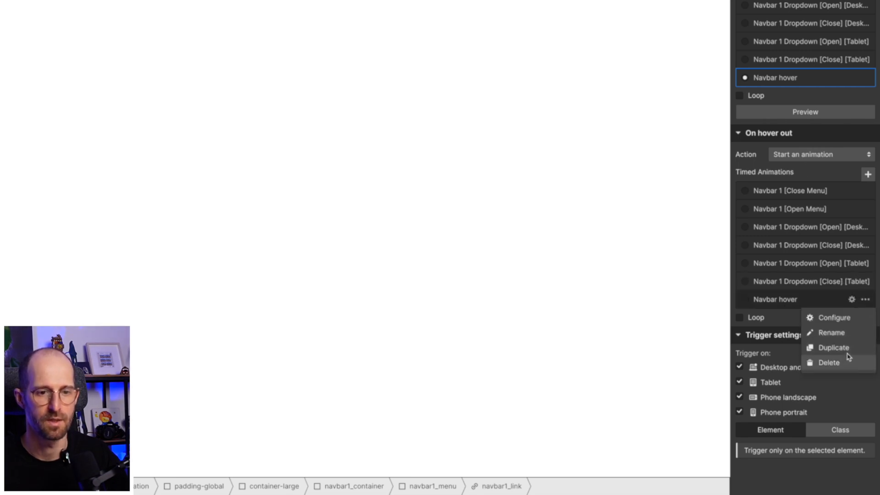
click(825, 347)
click(797, 337)
click(803, 336)
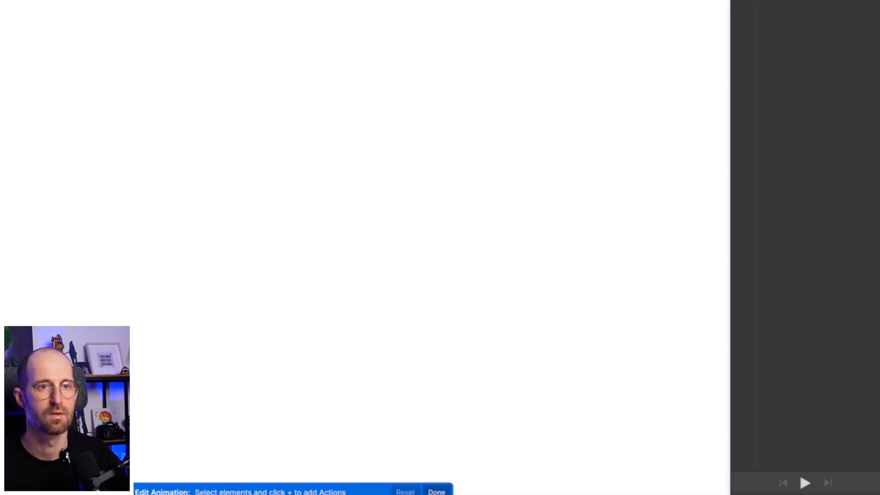
Rename the duplicated animation as Navbar hover out.
click(791, 27)
click(798, 32)
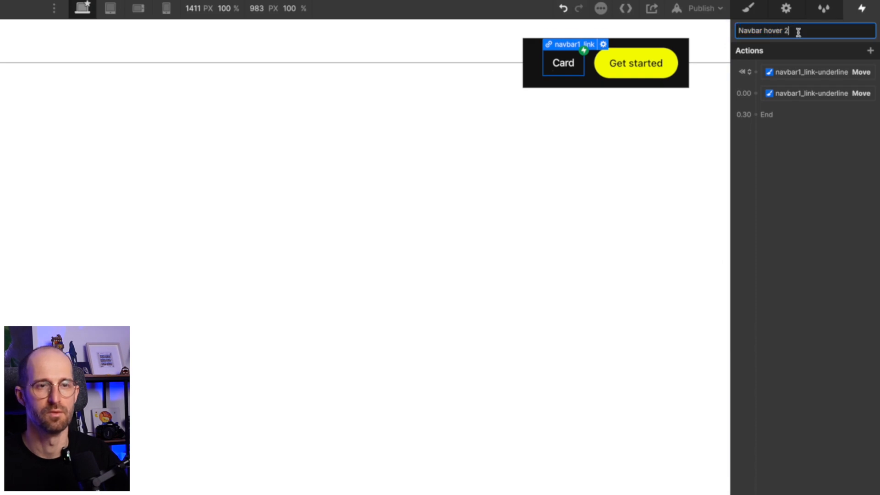
key(BackSpace)
text(out)
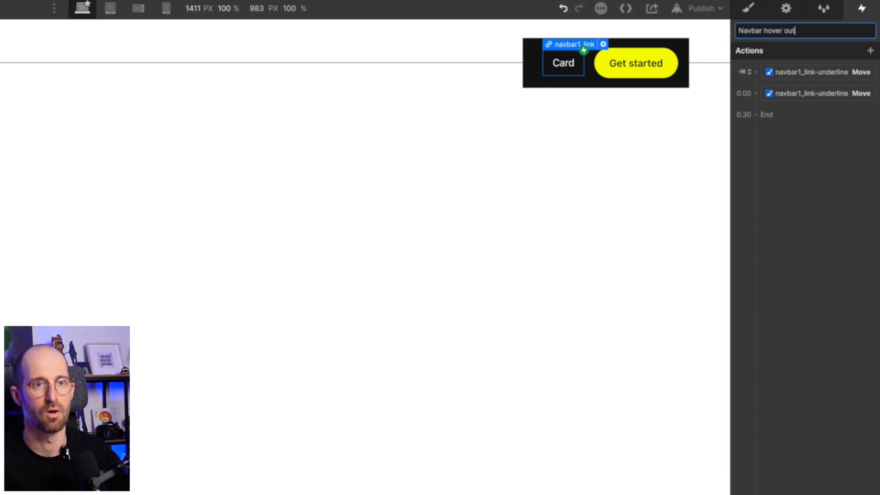
key(Return)
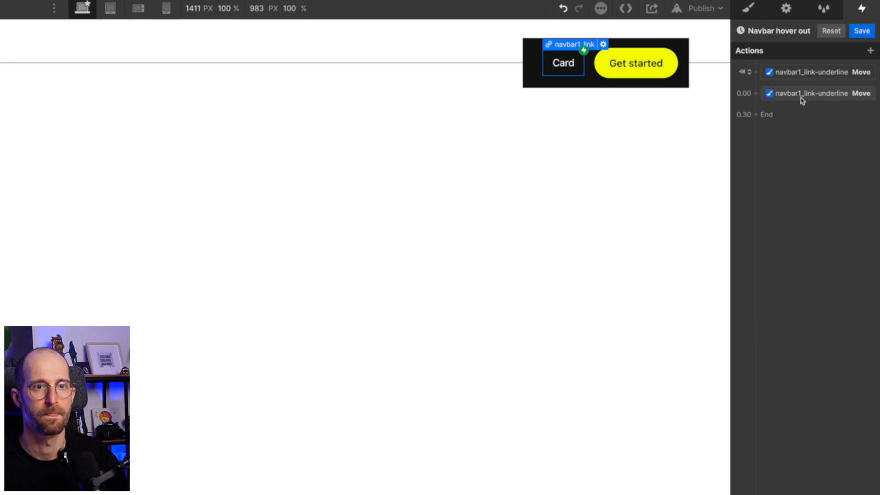
Reduce Navbar hover out to a single Move action at -100% X without the initial state option, and save the animation.
drag(805, 92, 804, 90)
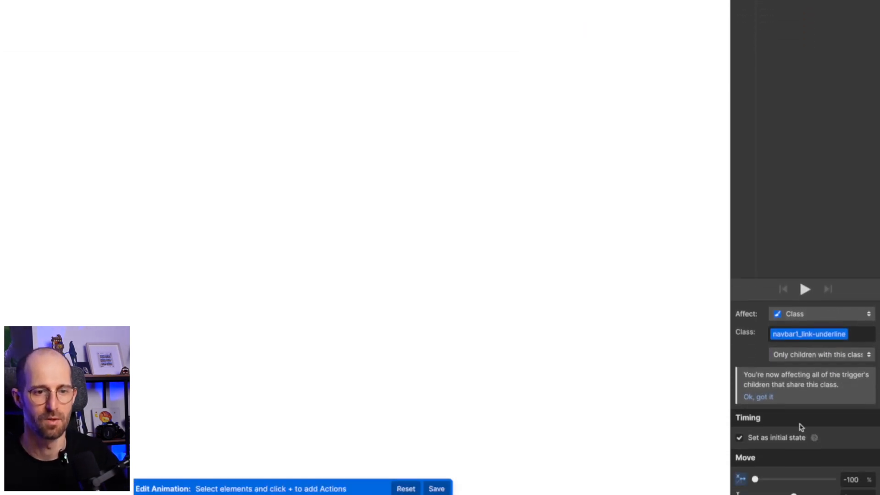
click(740, 406)
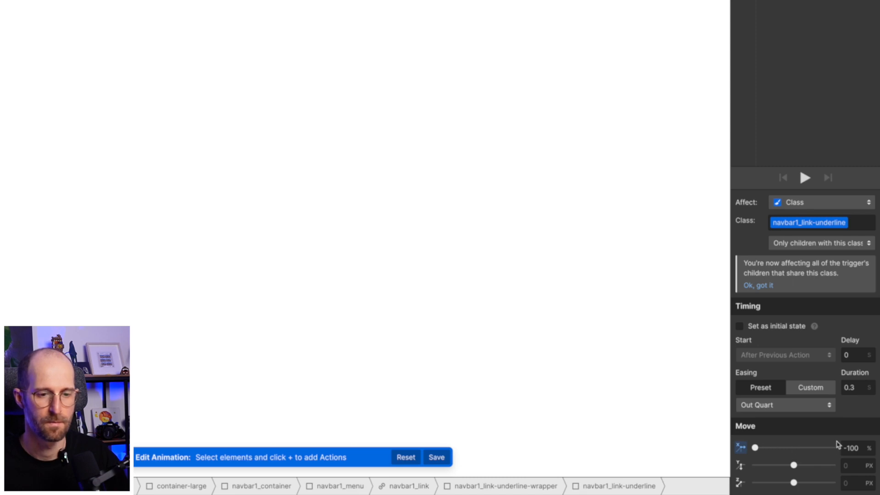
click(856, 447)
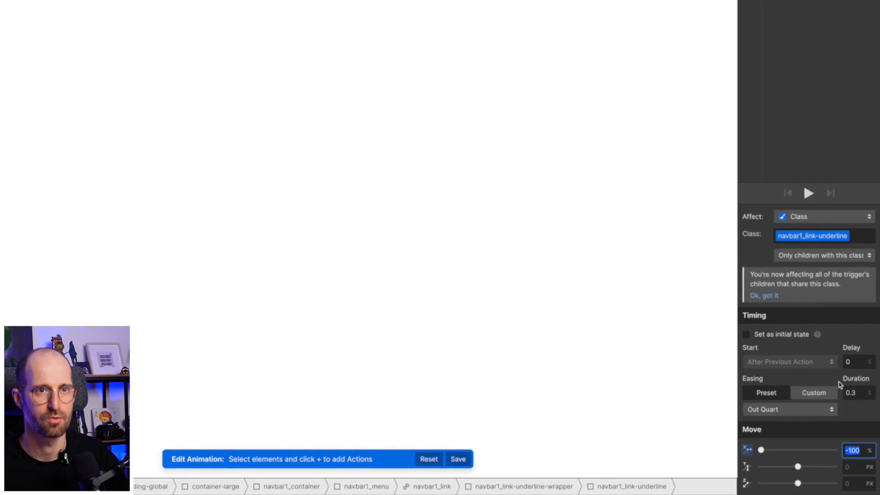
click(863, 49)
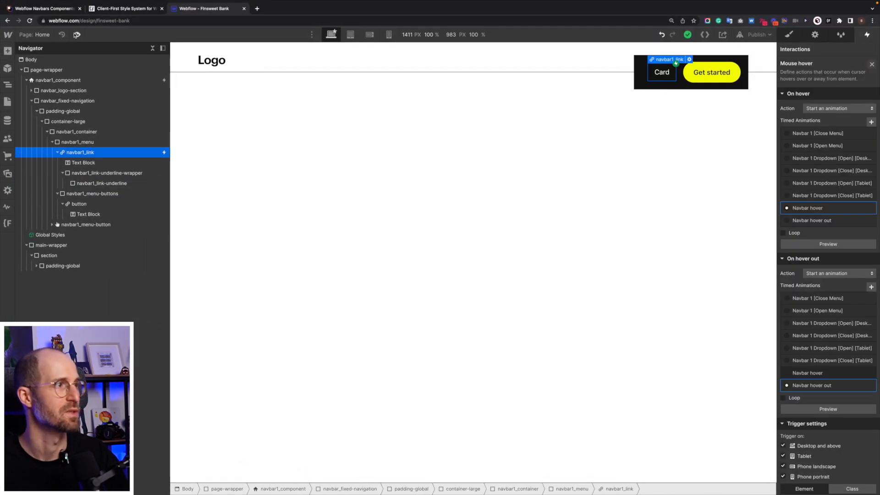
Preview the page to test the underline hover effect on the Card link, and return to editing.
click(77, 34)
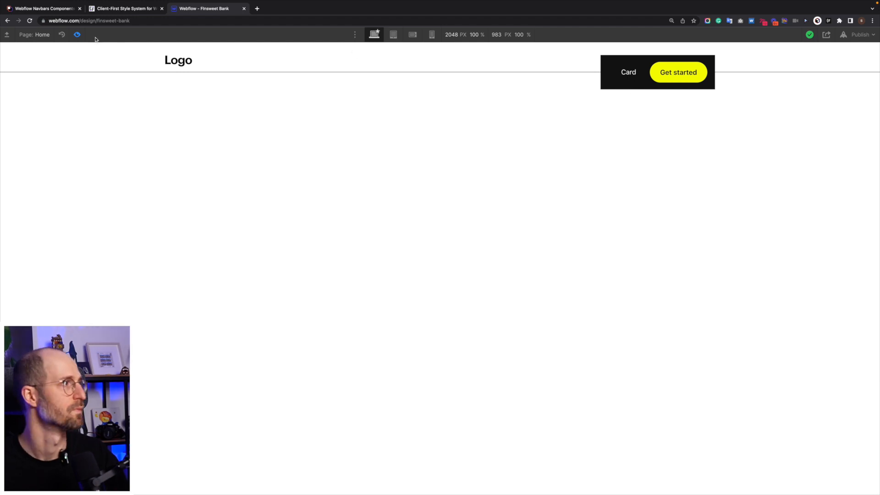
click(77, 36)
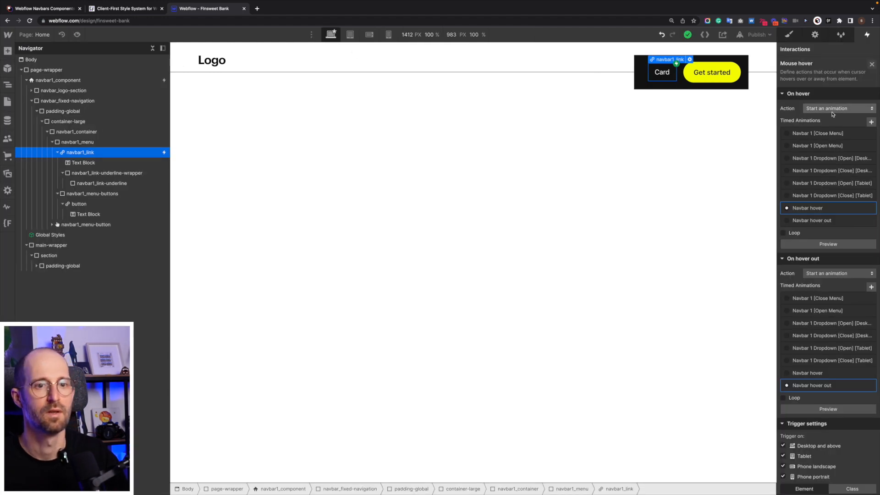
Make the Mouse hover trigger apply to all elements with the navbar1_link class.
click(872, 64)
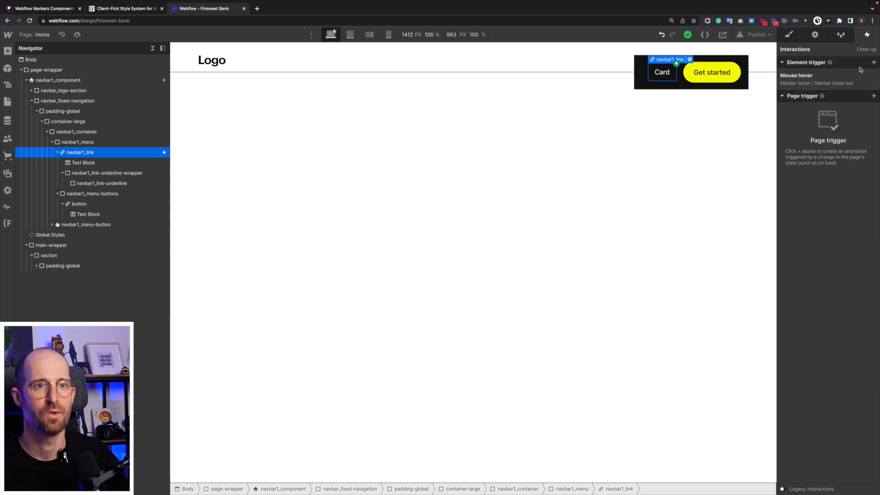
click(807, 76)
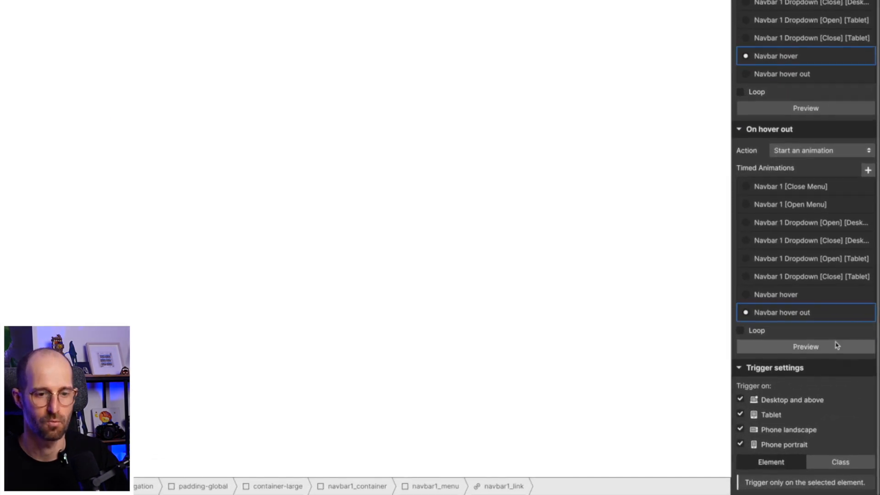
click(849, 462)
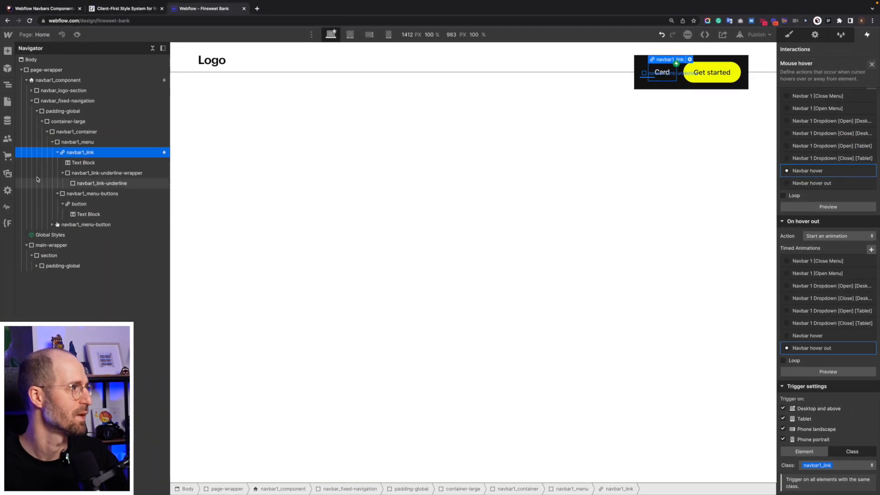
Paste three copies of the navbar1_link element into navbar1_menu, beside the original Card link.
click(57, 153)
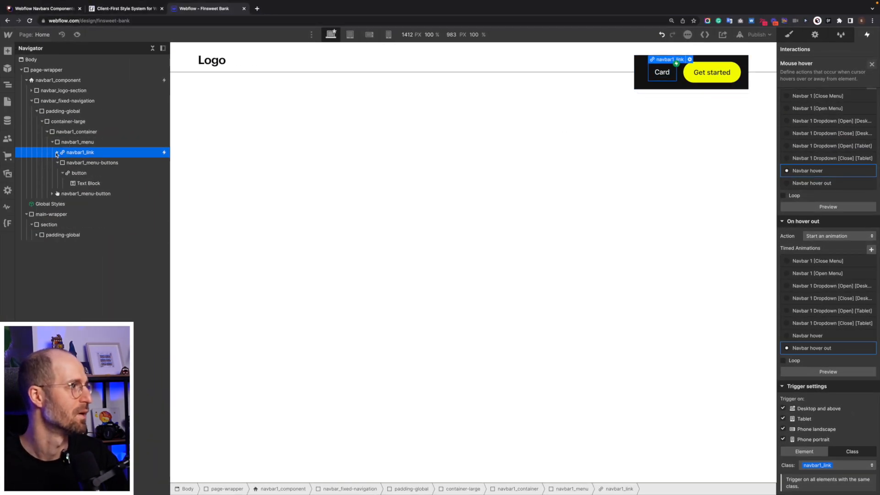
click(787, 37)
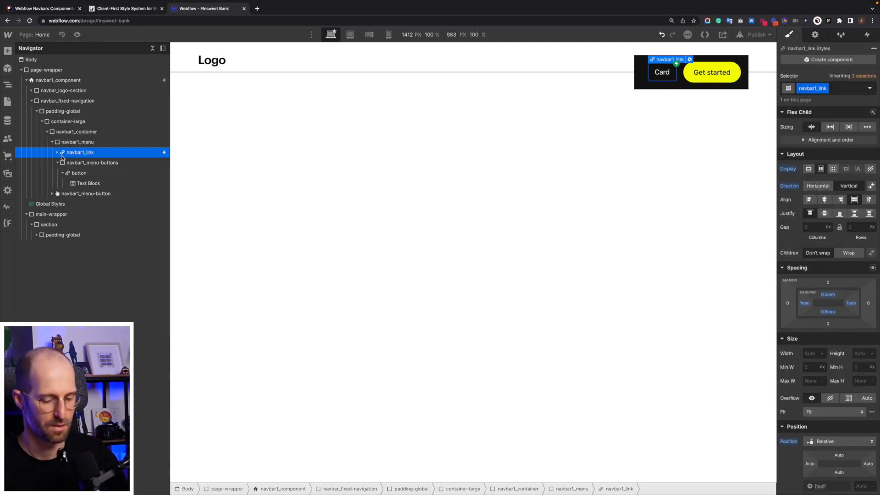
key(super+v)
key(super+v)
key(super+v)
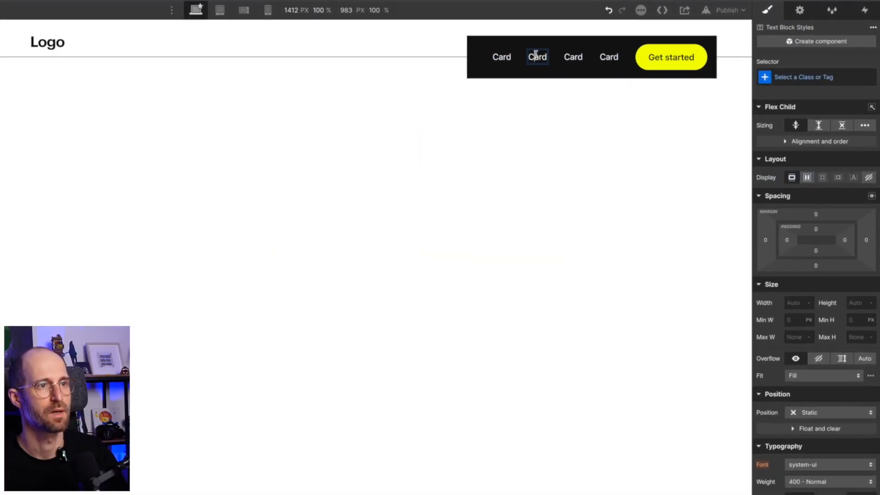
Change the text of the second, third and fourth navbar links to App, Pricing and FAQs.
double_click(604, 72)
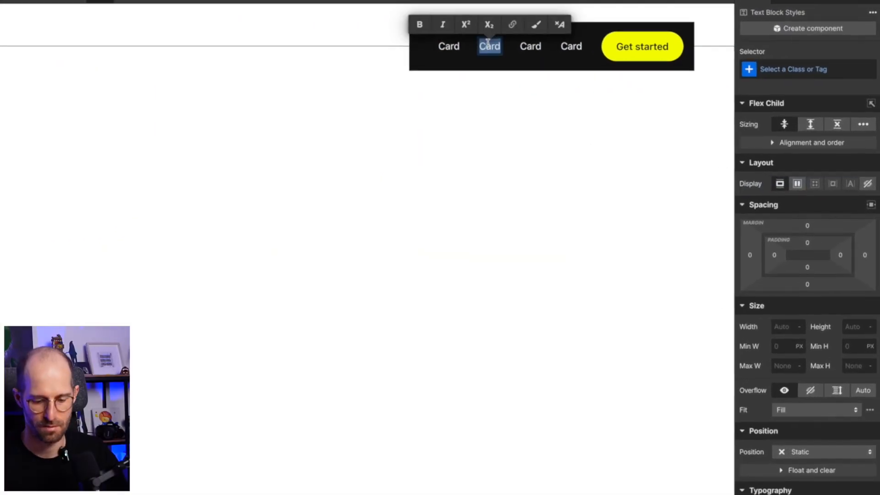
text(App)
double_click(521, 45)
text(Pricing)
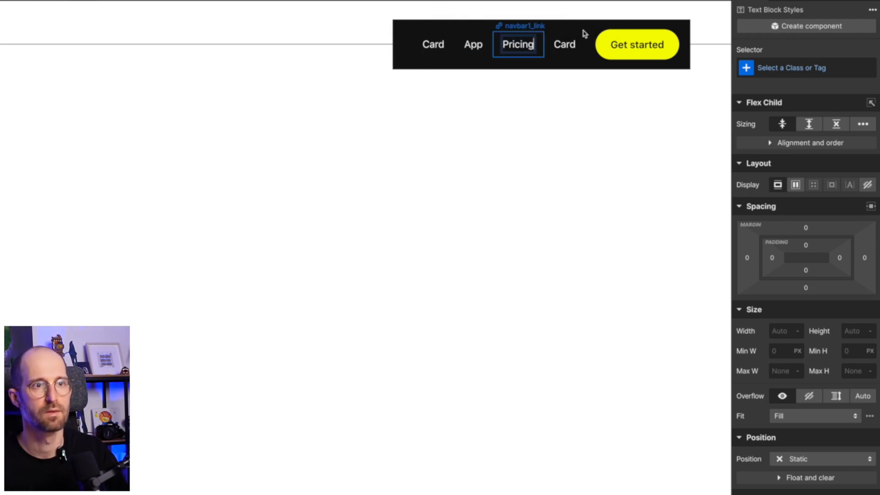
double_click(568, 45)
double_click(567, 45)
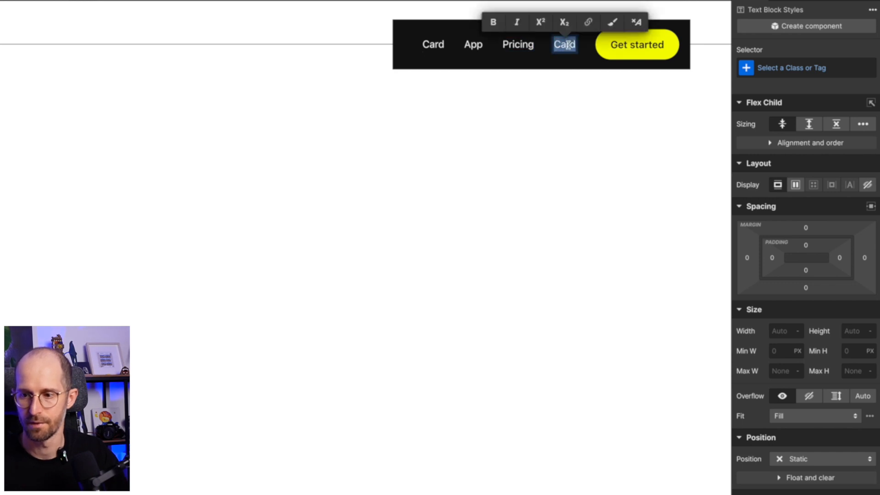
text(FA)
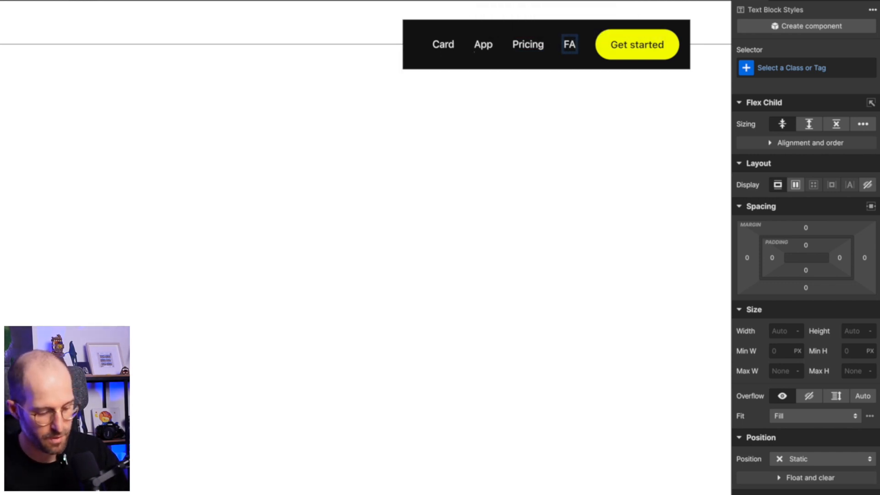
text(Qs)
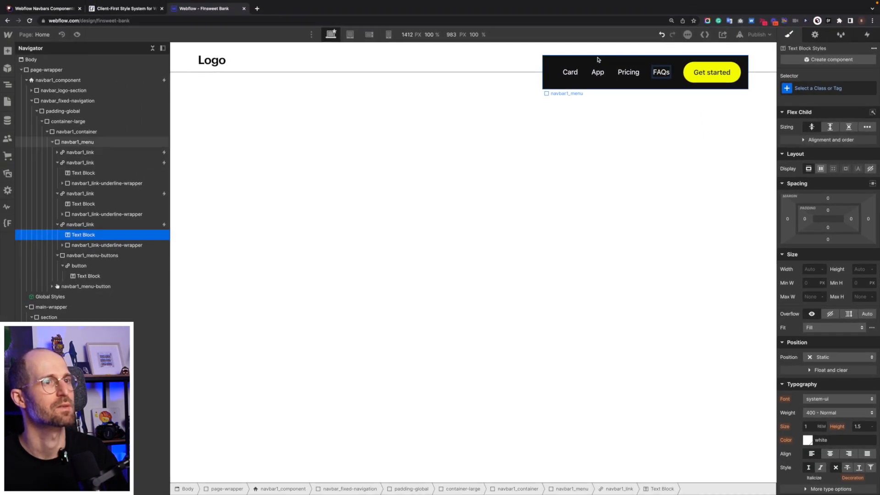
key(Escape)
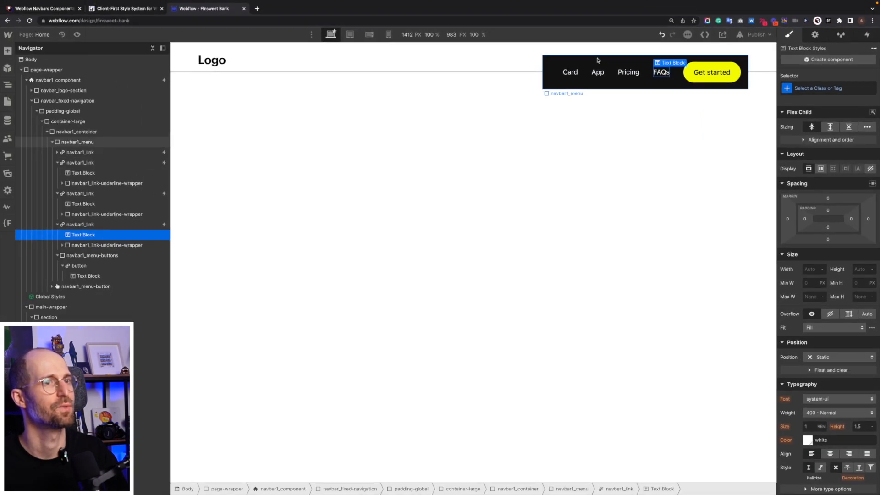
Give the navbar1_menu base class, without the pointer-events-on combo class, a border radius of 100vw.
click(596, 61)
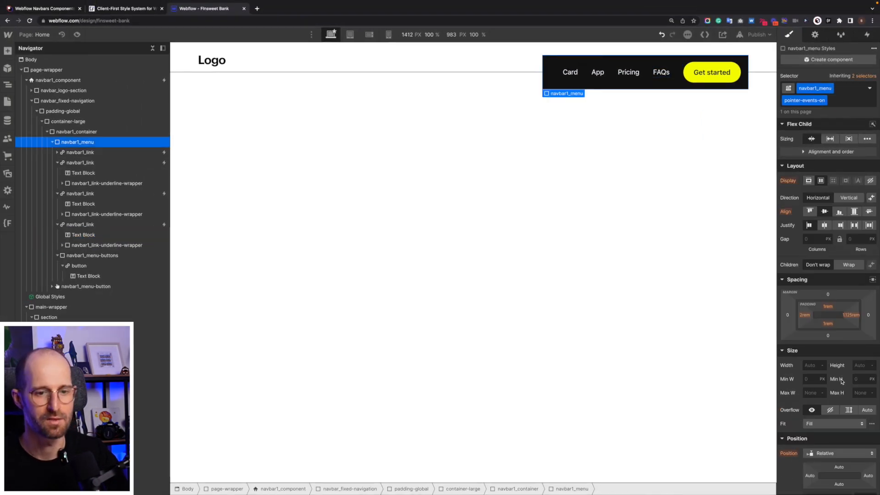
scroll(841, 381, down, 10)
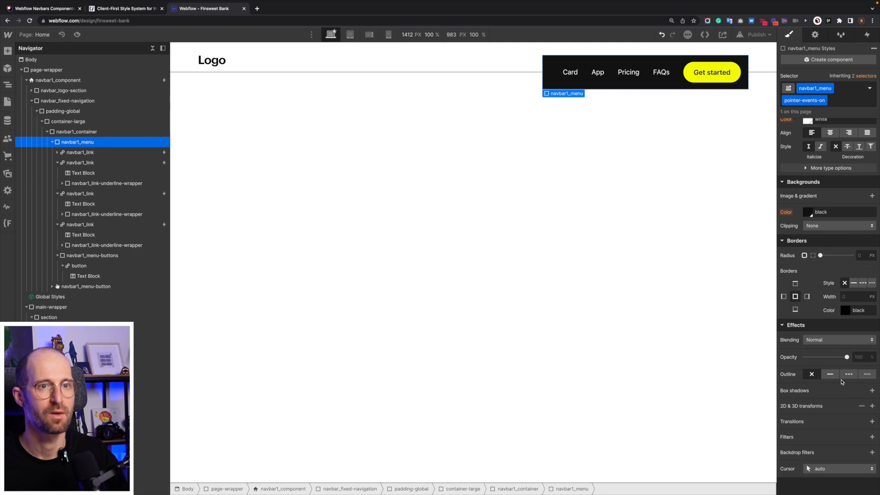
click(867, 88)
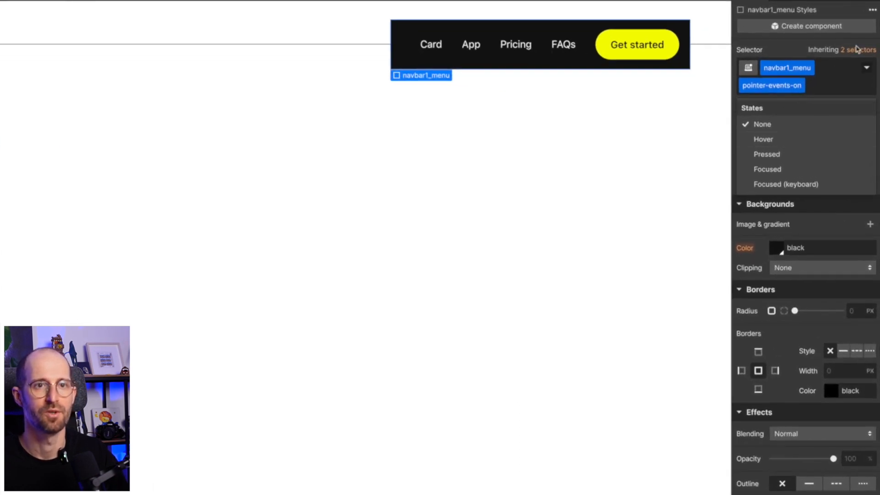
click(857, 49)
click(798, 139)
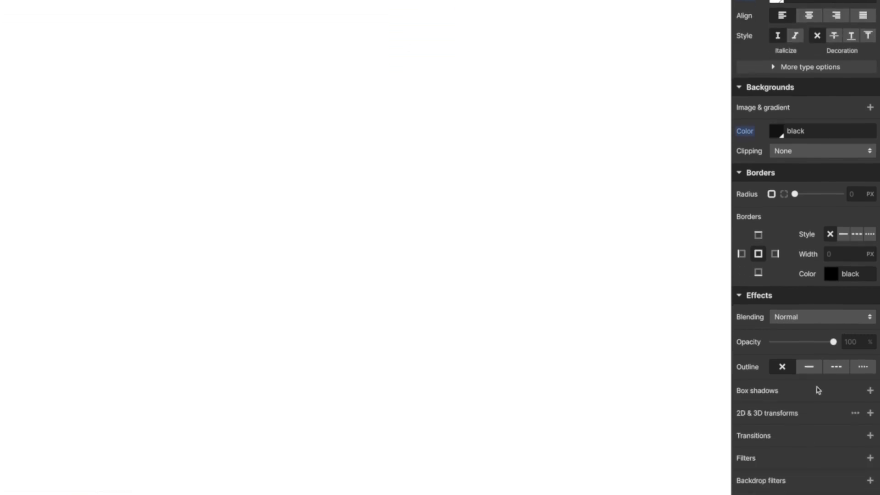
scroll(825, 349, up, 4)
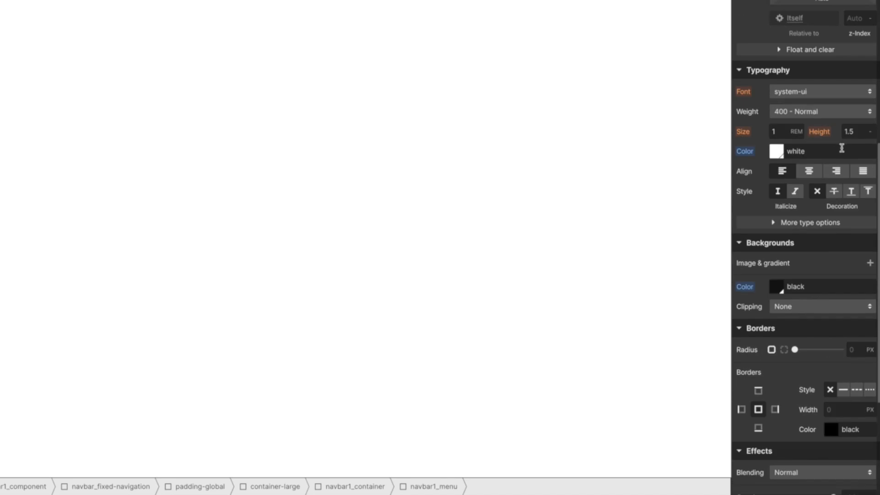
scroll(809, 324, down, 2)
click(852, 273)
text(10)
text(0vw)
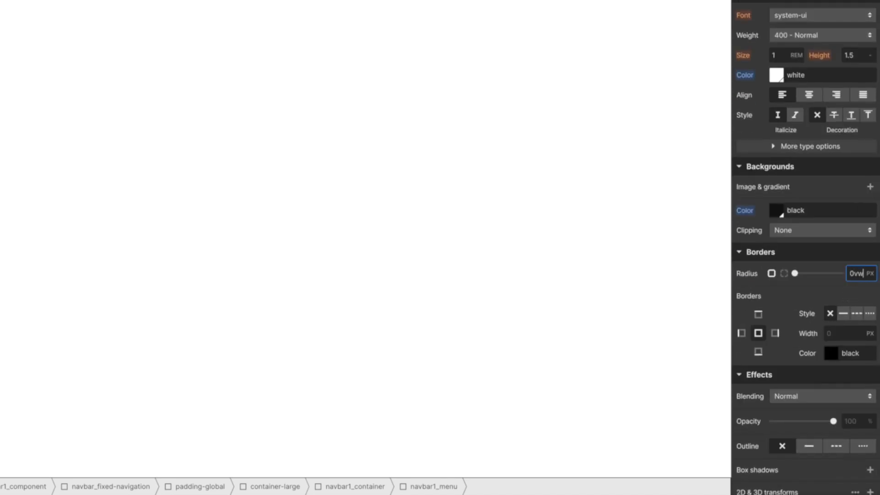
key(Return)
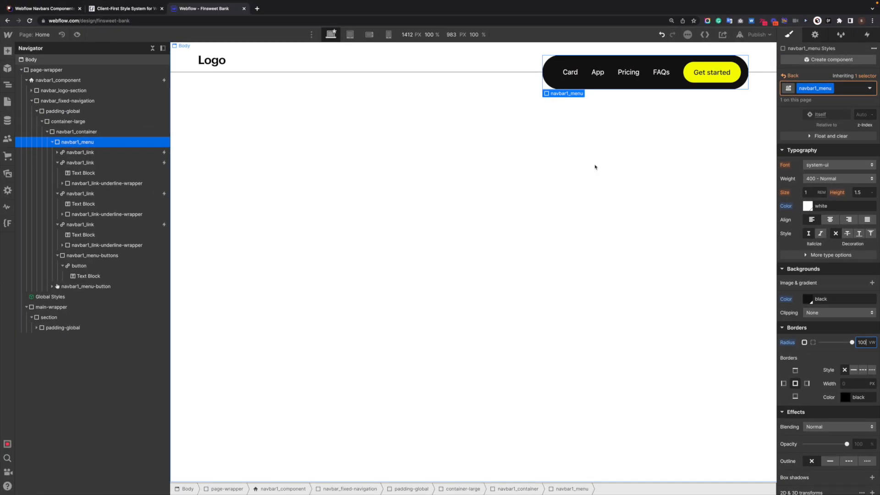
click(179, 104)
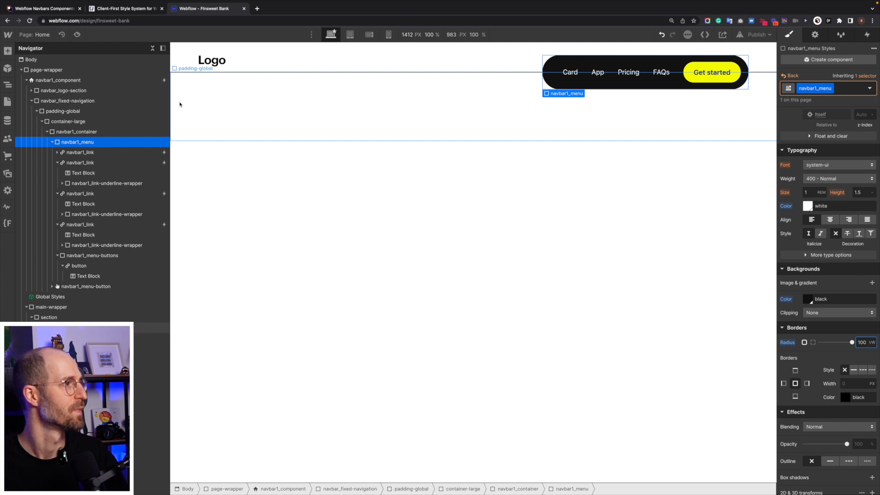
Open the navbar1_logo image's settings and upload all the images from the Finsweet-build folder to the site assets.
click(213, 61)
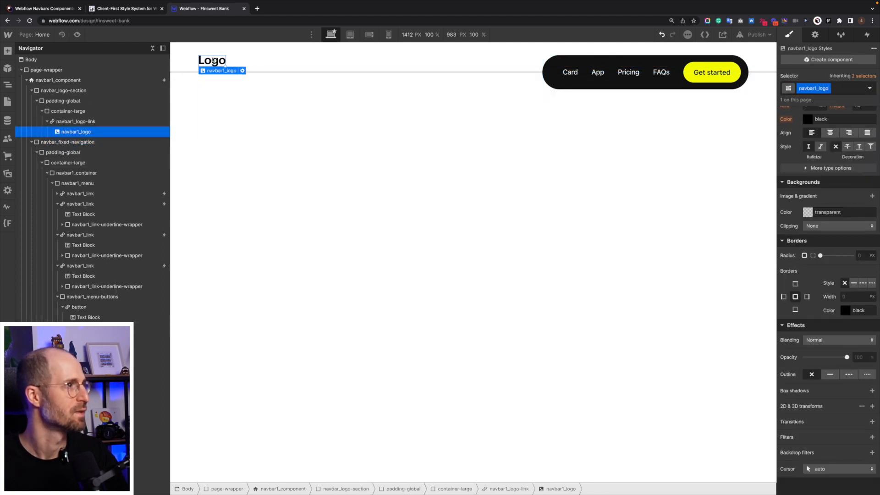
click(242, 71)
click(266, 94)
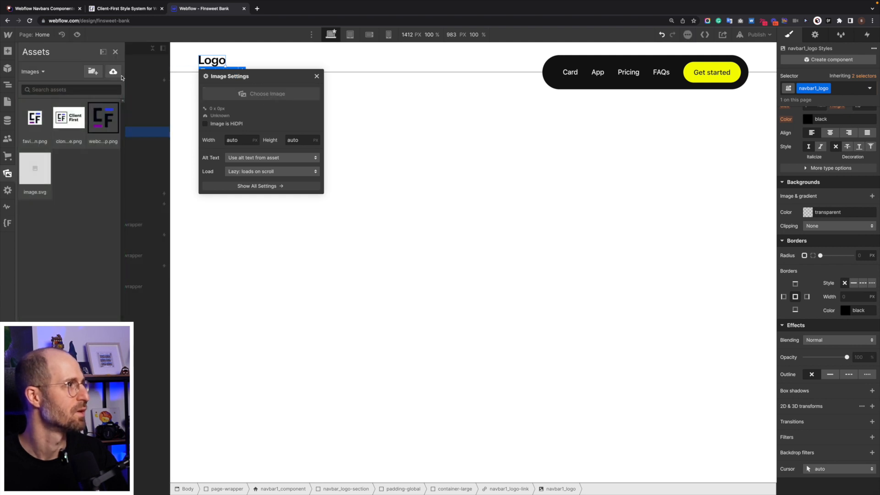
click(113, 73)
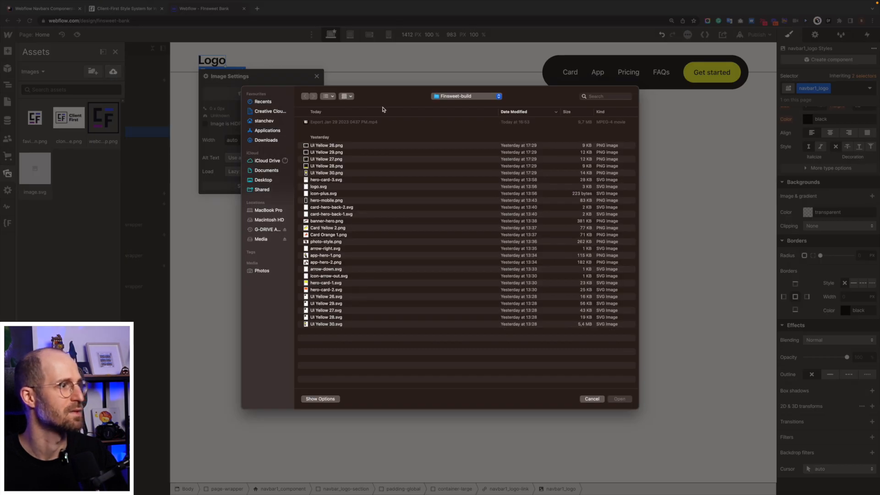
key(super+a)
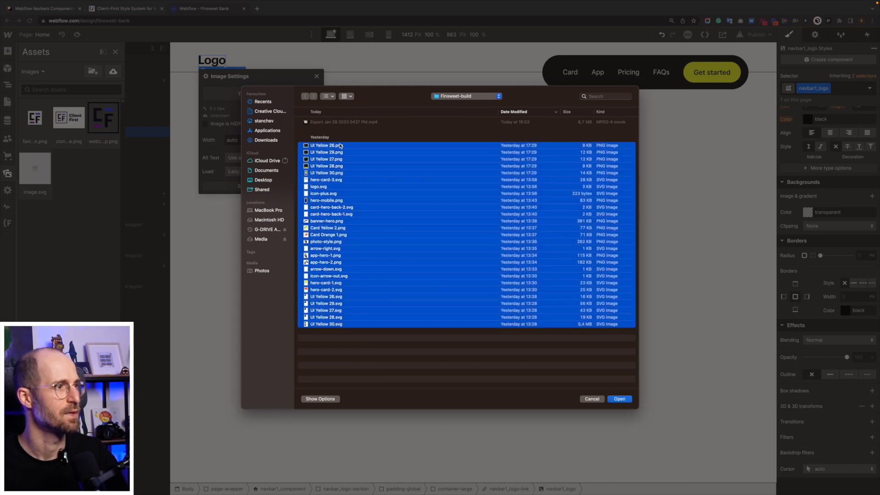
super+click(594, 326)
click(624, 401)
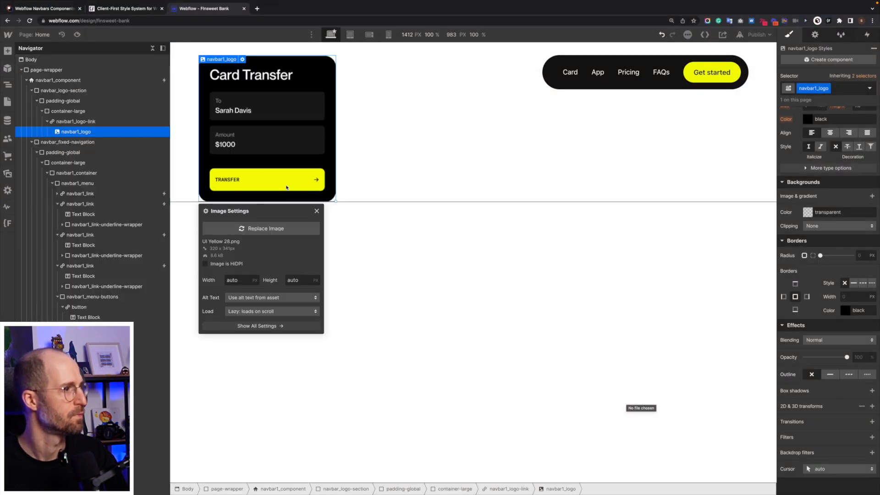
Replace the navbar1_logo image with the REBANK logo.svg asset.
click(255, 229)
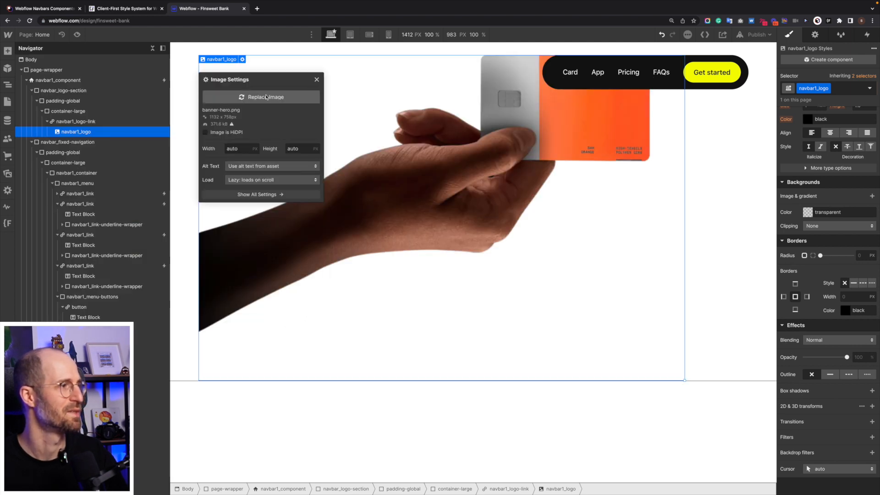
click(266, 97)
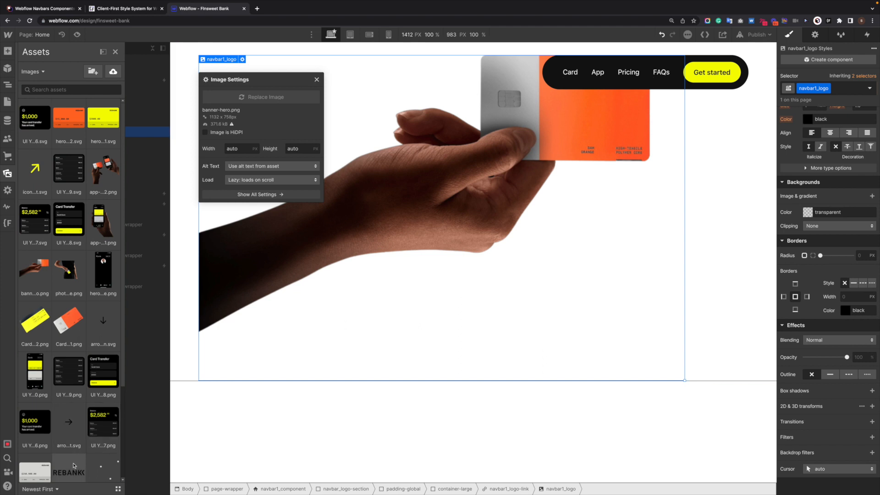
click(74, 466)
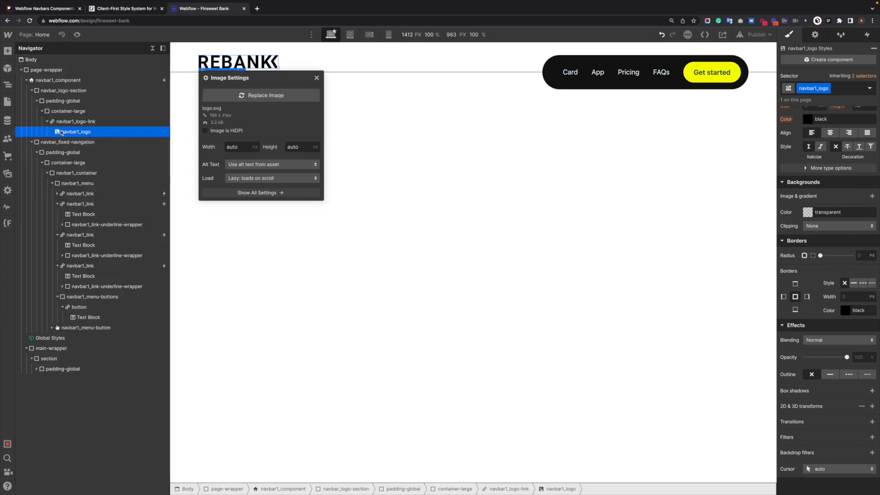
Set the navbar1_logo image's height to 1.5rem.
click(82, 122)
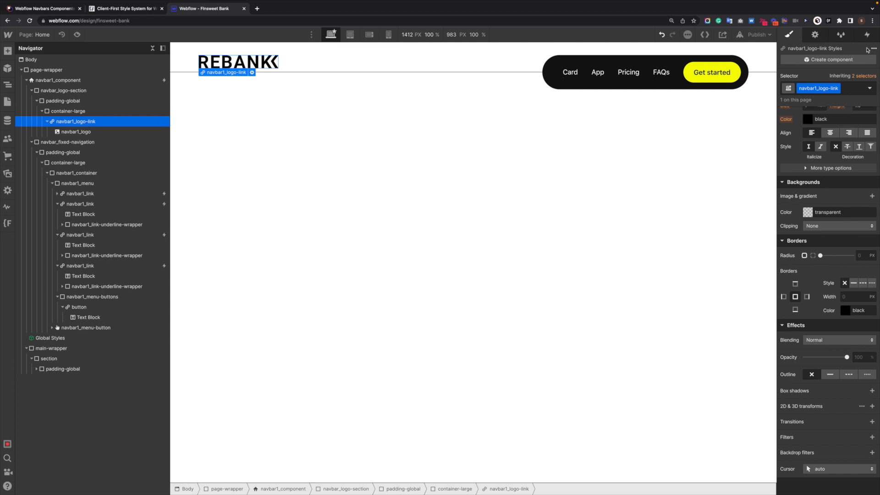
scroll(826, 320, up, 10)
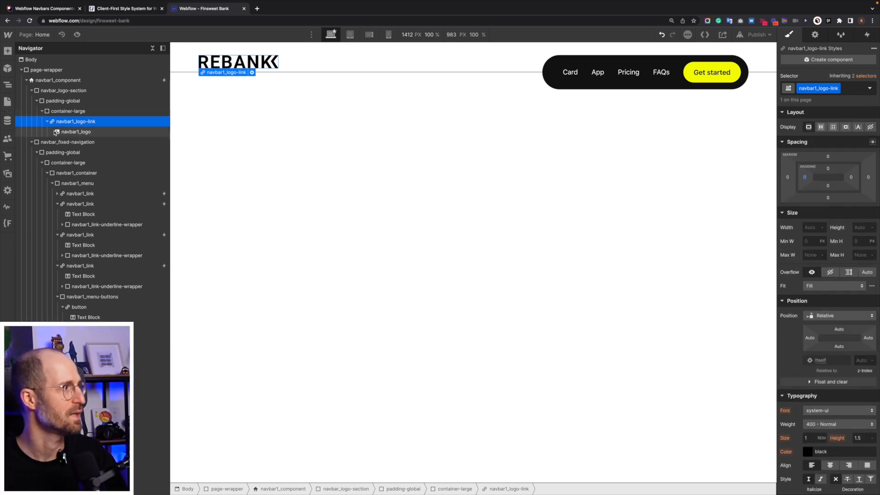
click(73, 132)
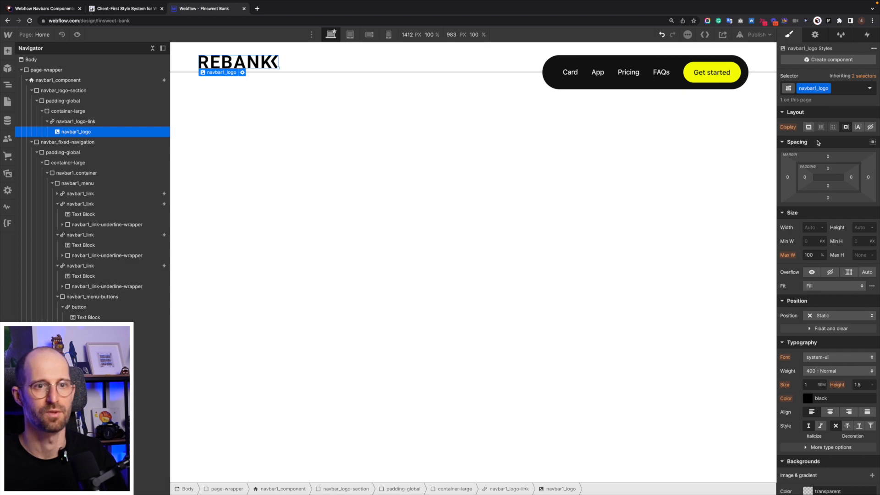
click(860, 230)
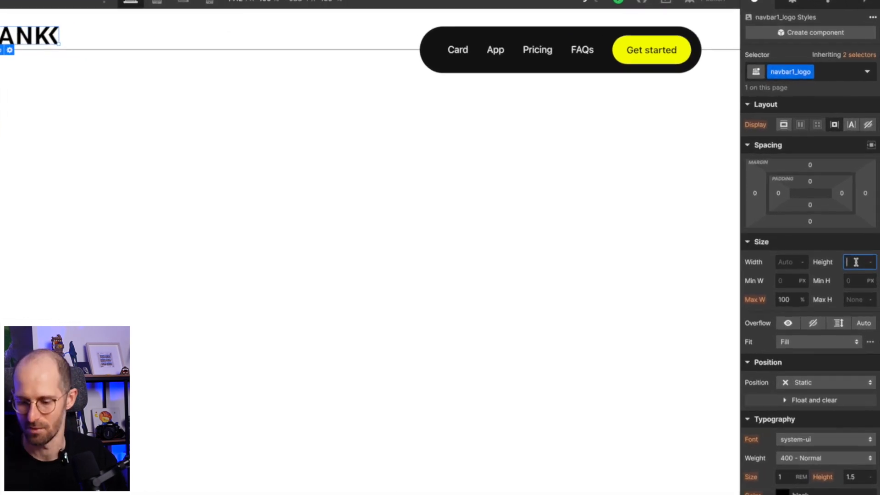
text(2.5)
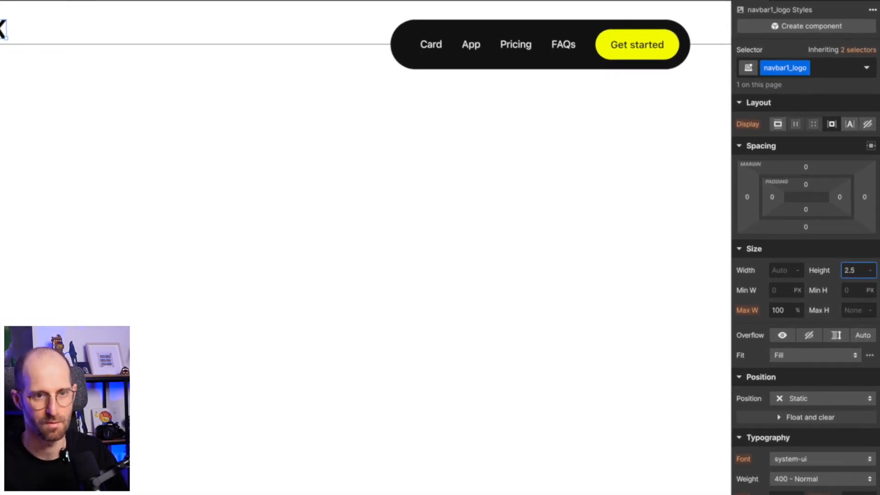
key(ctrl+a)
text(1.5rem)
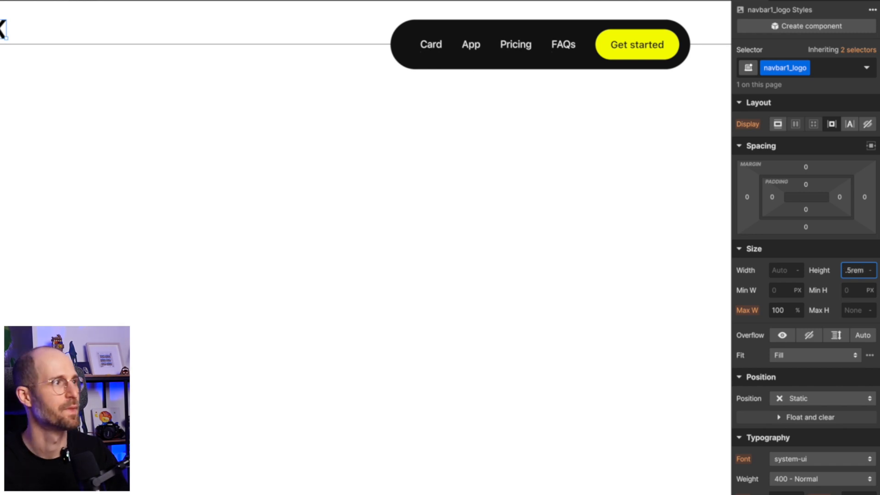
key(Return)
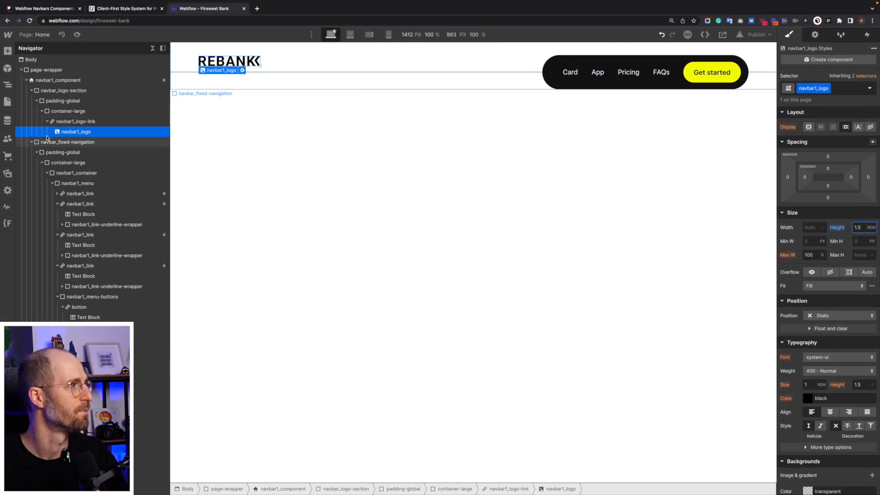
Set navbar_logo-section's height to 7rem and make it a horizontal flex layout with its content vertically centred.
click(40, 121)
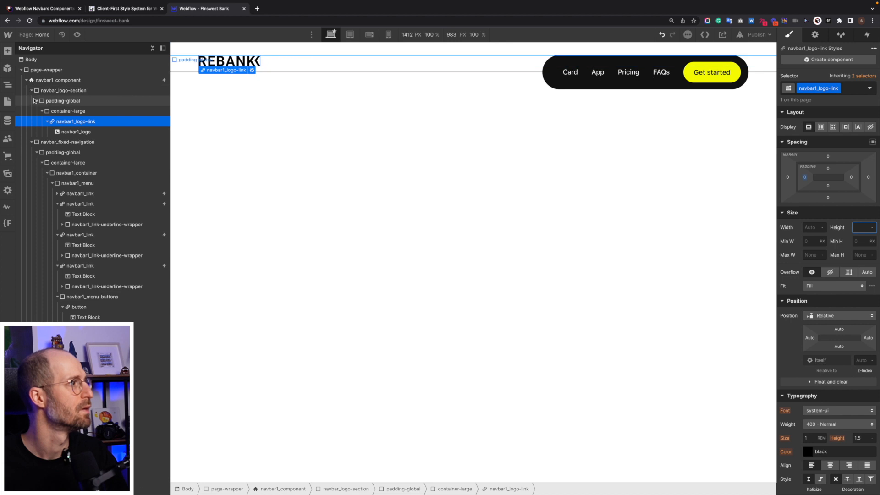
click(34, 101)
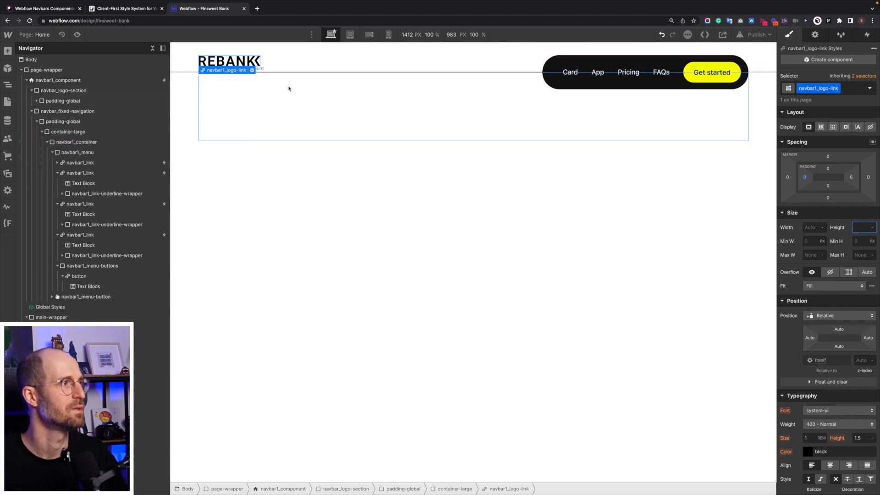
click(188, 61)
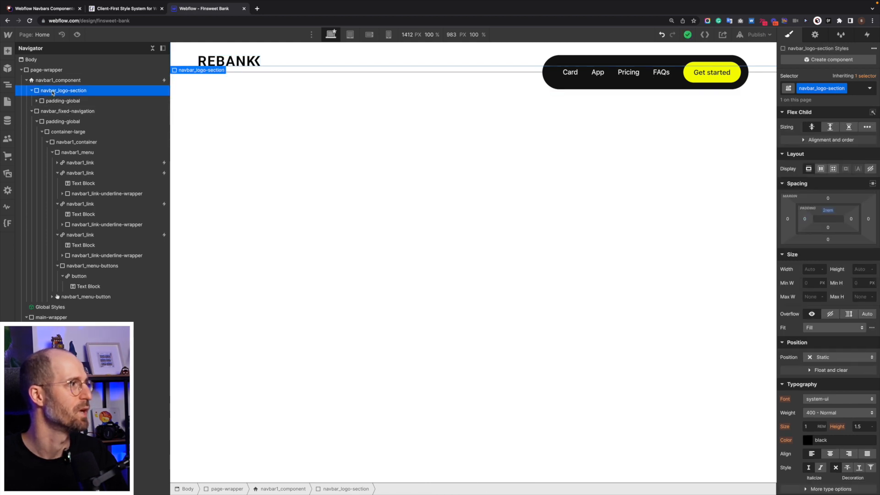
click(863, 270)
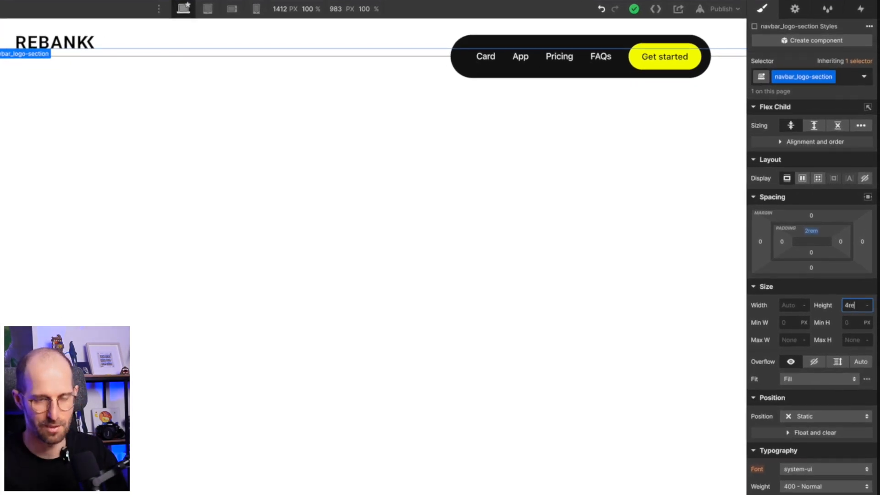
text(4rem)
key(Return)
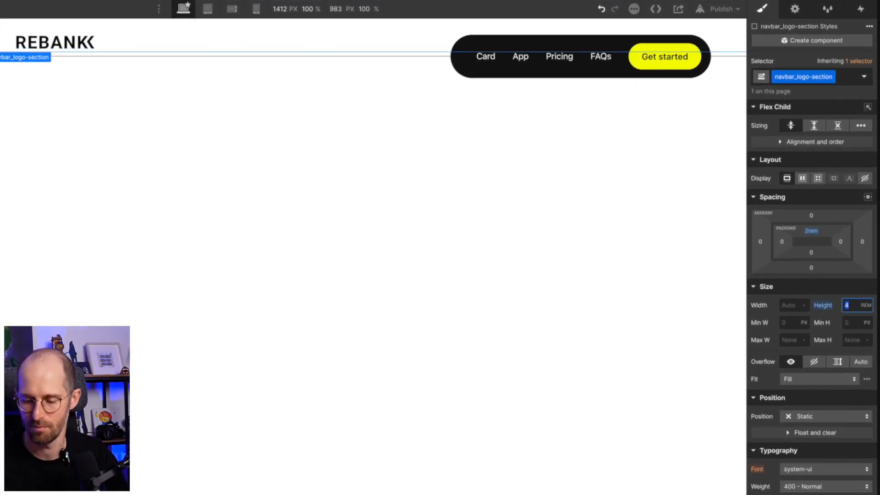
key(Return)
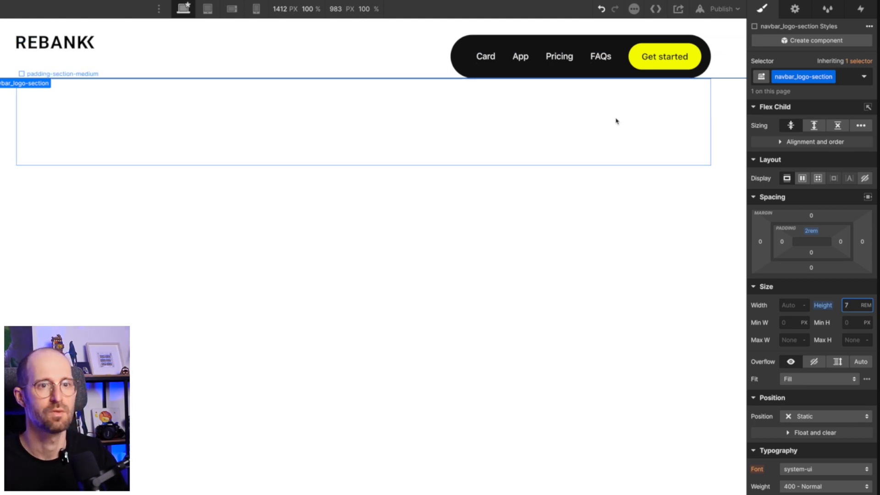
click(802, 180)
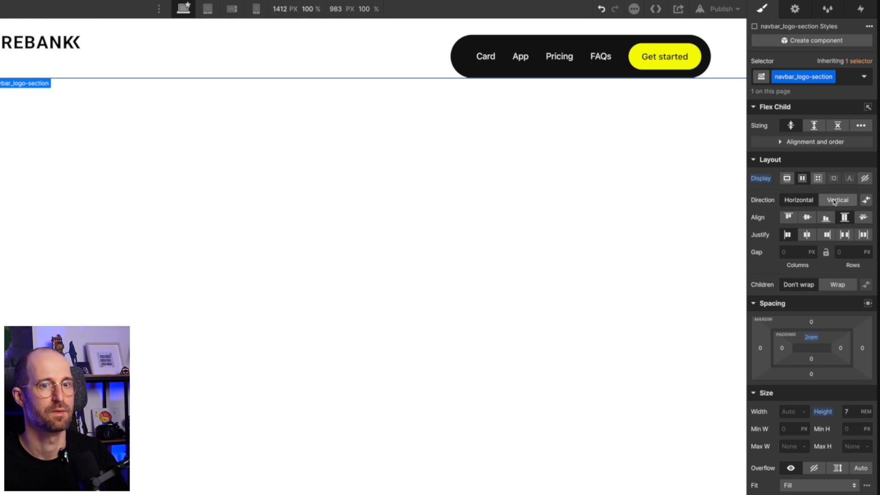
click(809, 219)
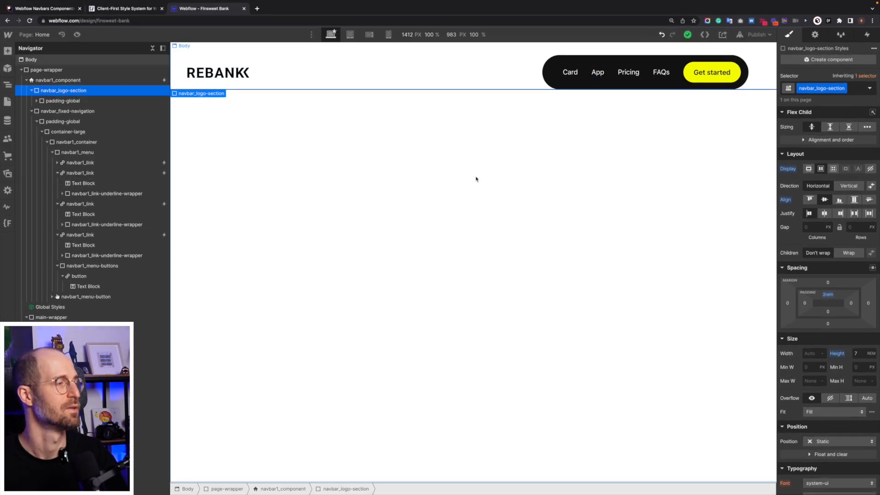
Collapse the navbar_logo-section and navbar_fixed-navigation branches, and select the padding-global block in main-wrapper's section.
click(31, 91)
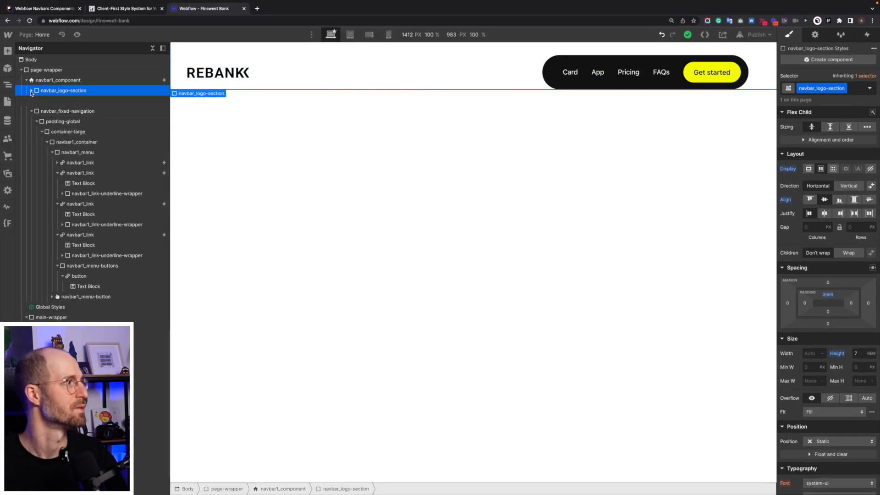
click(31, 101)
click(83, 101)
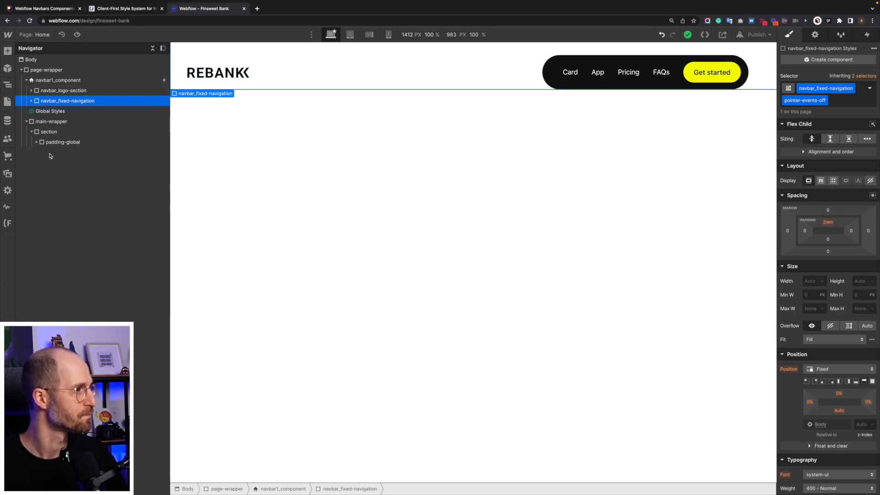
click(26, 121)
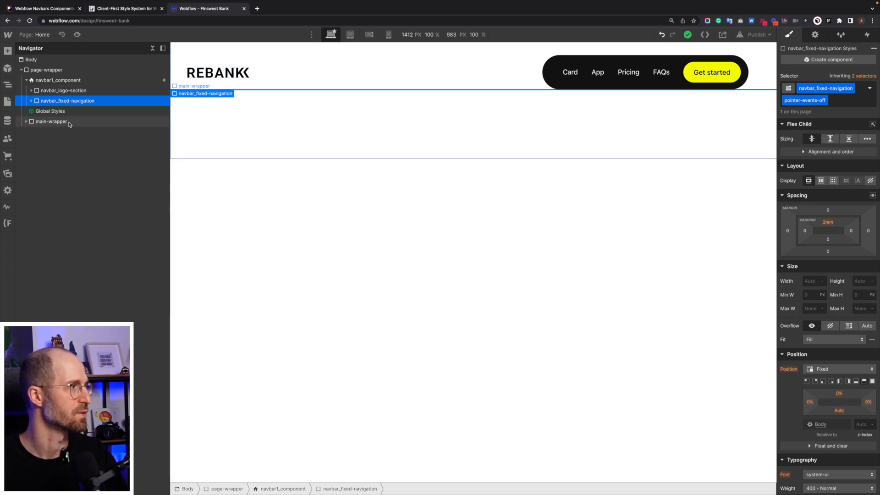
click(51, 122)
click(26, 121)
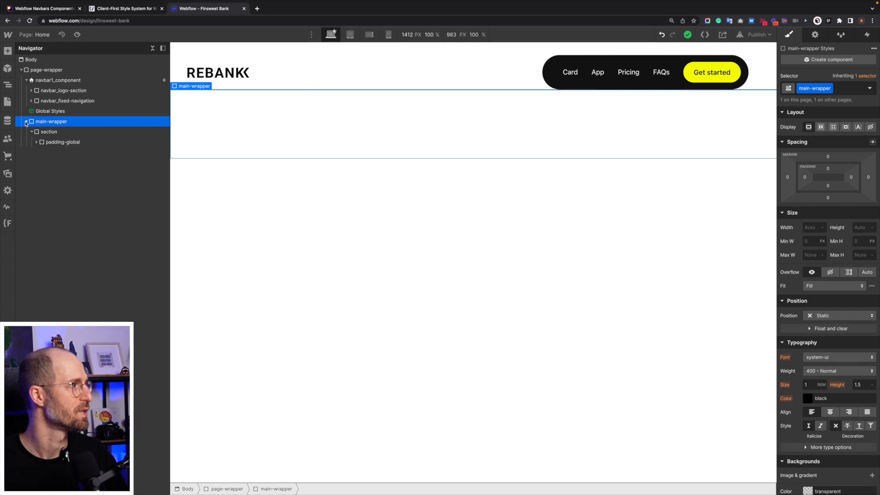
click(73, 144)
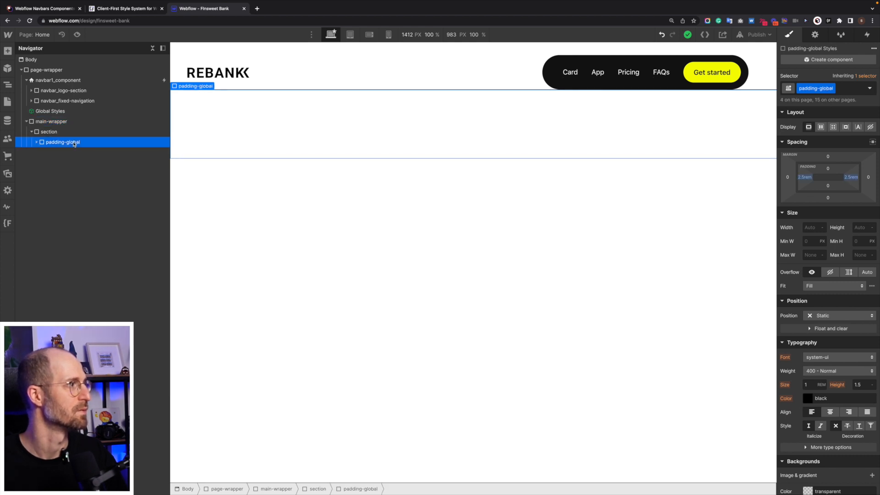
Collapse main-wrapper's section, switch to the Relume library, and copy the Header 1 component from Hero Header Sections.
click(31, 132)
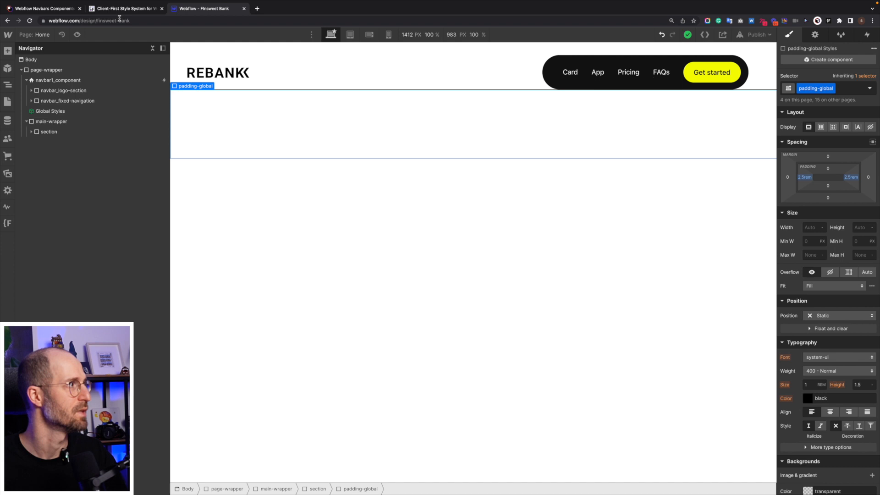
click(45, 9)
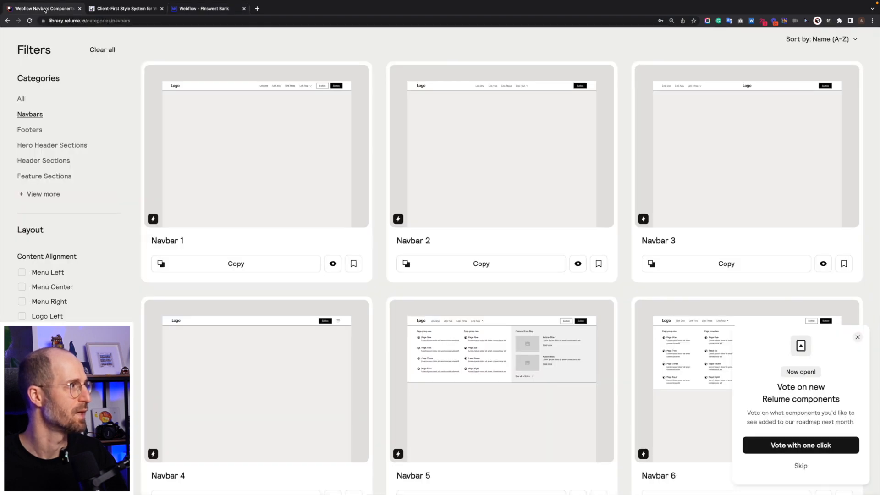
scroll(74, 53, up, 10)
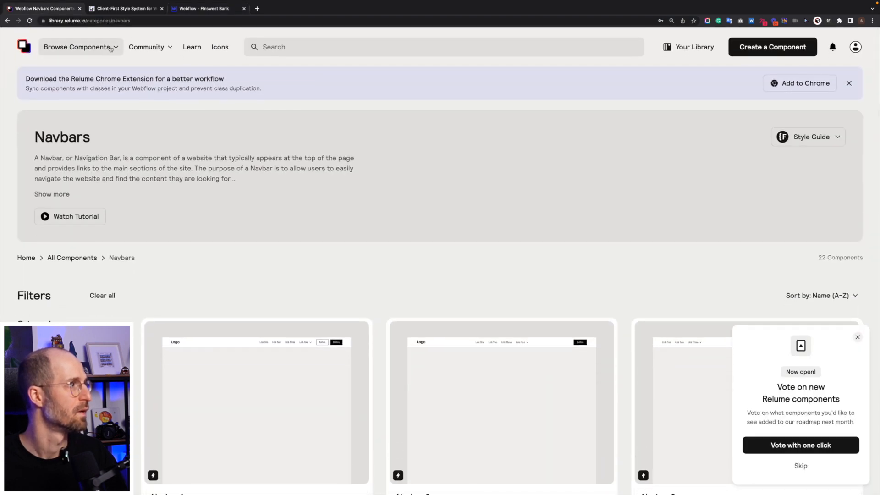
click(112, 48)
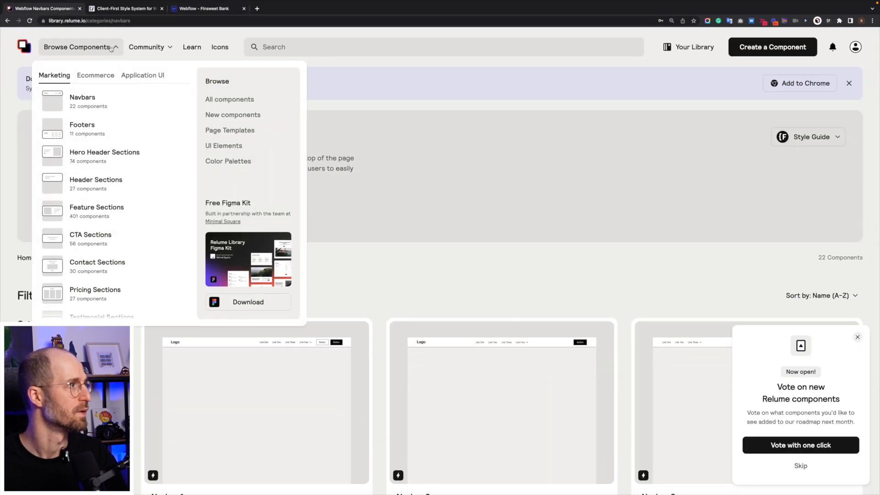
click(85, 158)
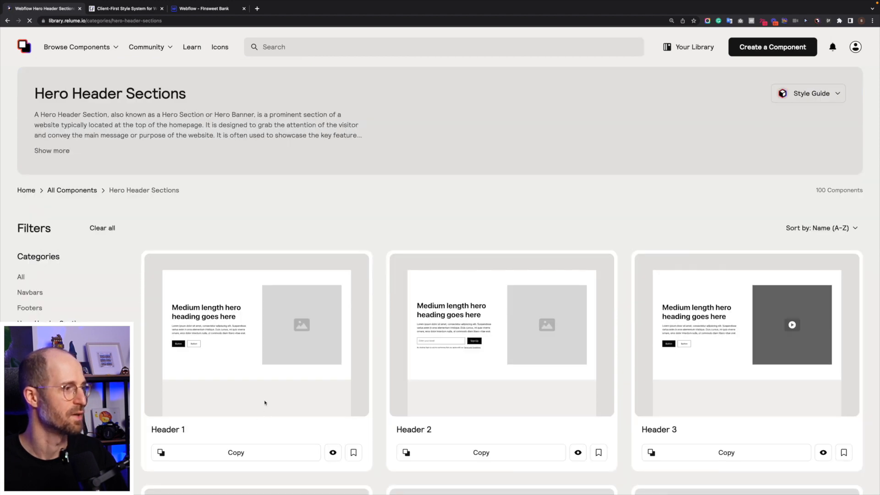
scroll(252, 357, down, 2)
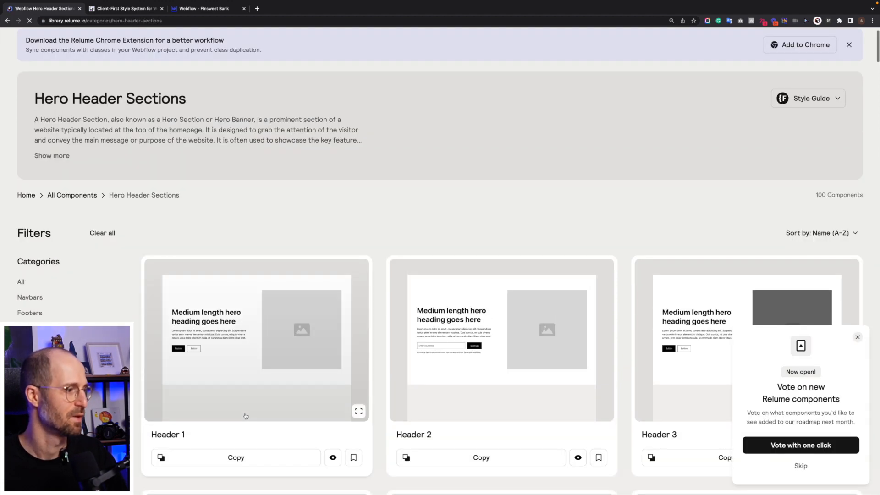
click(243, 459)
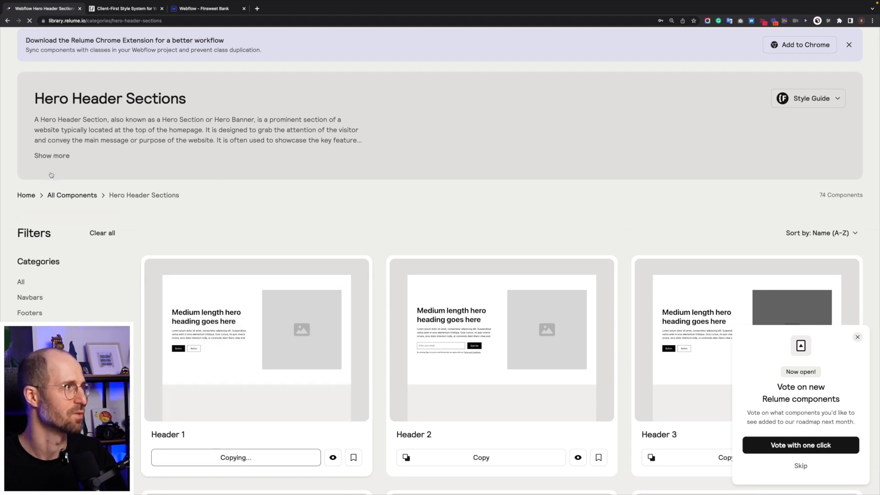
Return to Webflow, paste the copied component into main-wrapper, and rename its section class to section_header.
click(197, 9)
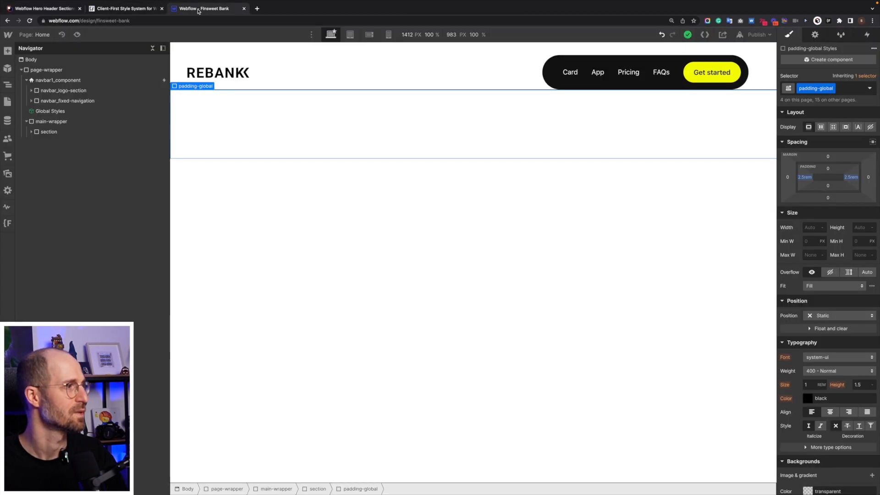
click(258, 131)
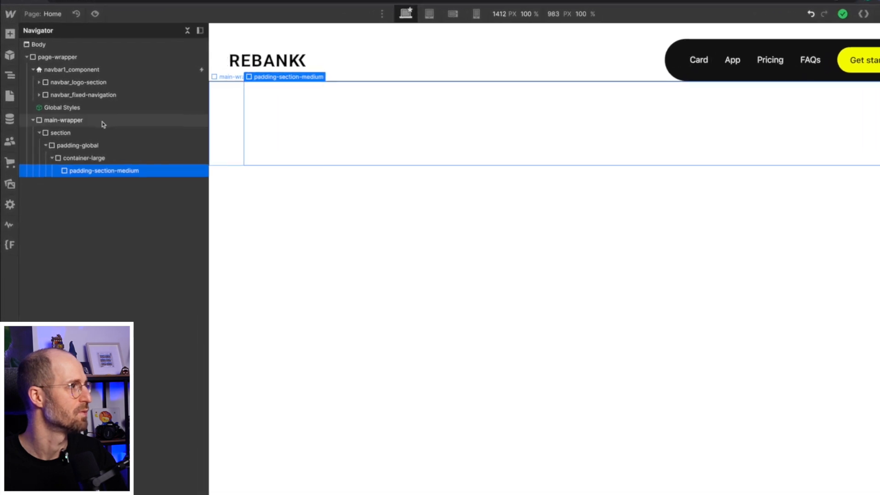
click(62, 122)
click(40, 133)
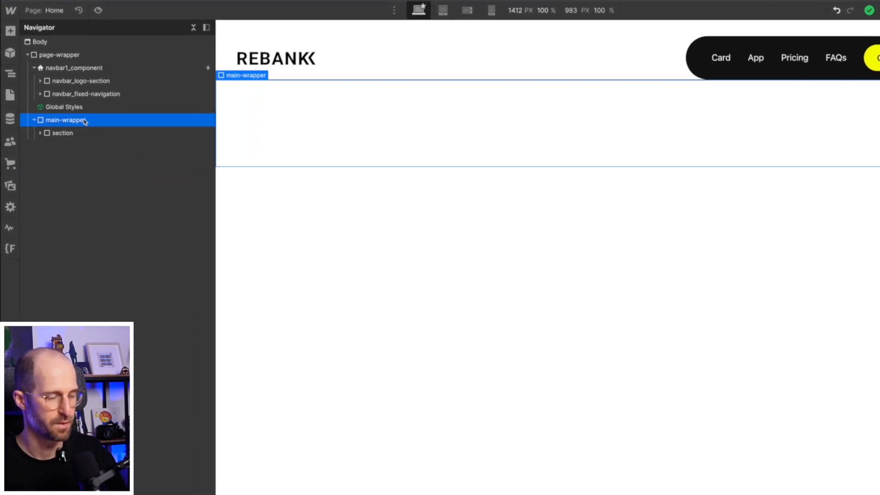
key(ctrl+v)
click(86, 146)
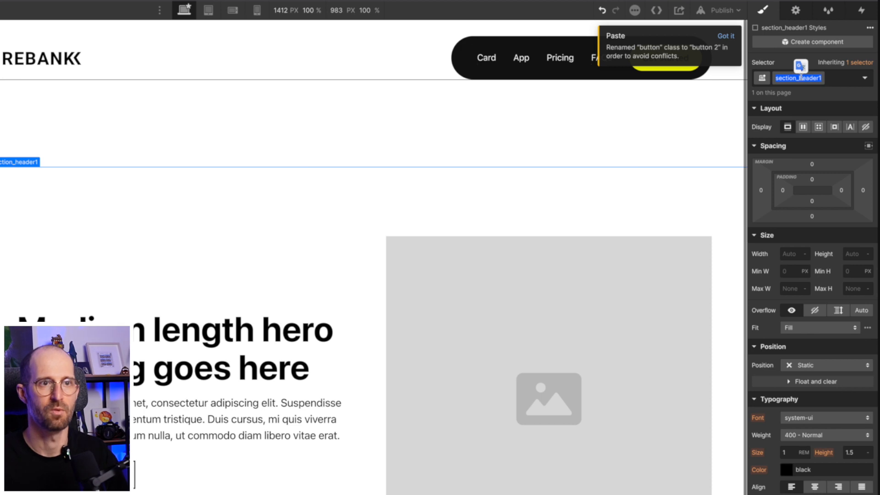
key(Return)
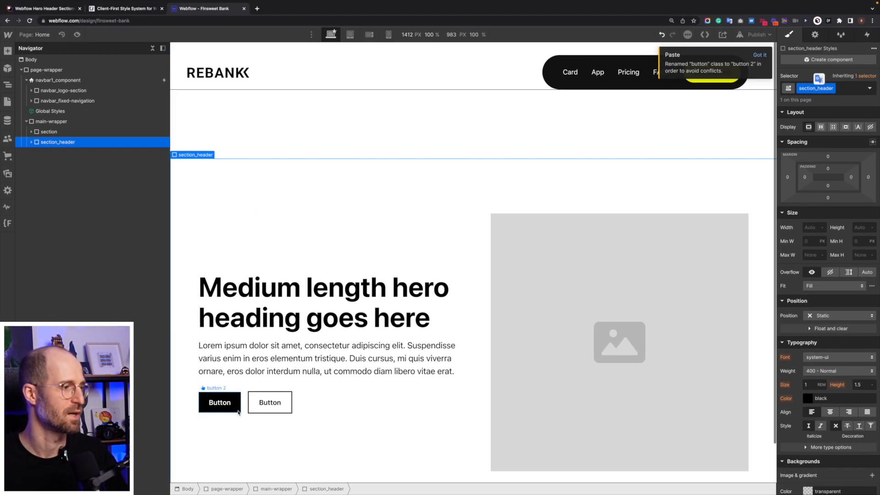
Delete both placeholder buttons from the hero's button-group.
click(222, 403)
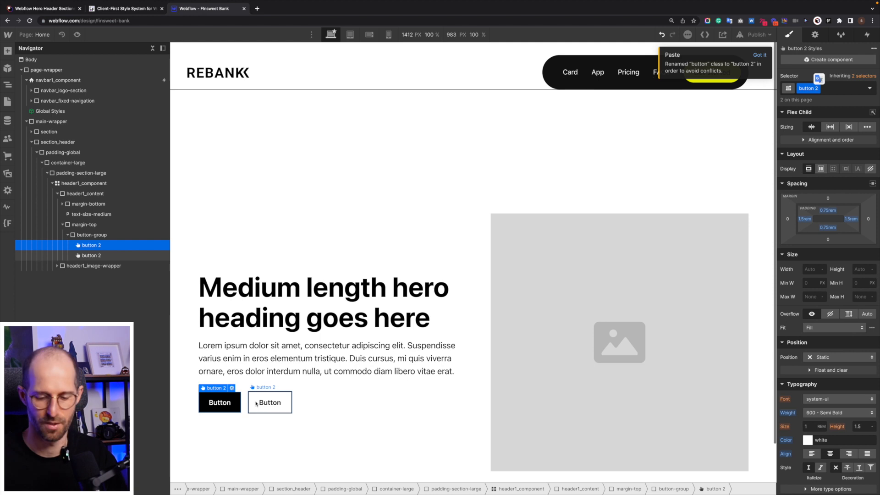
key(Delete)
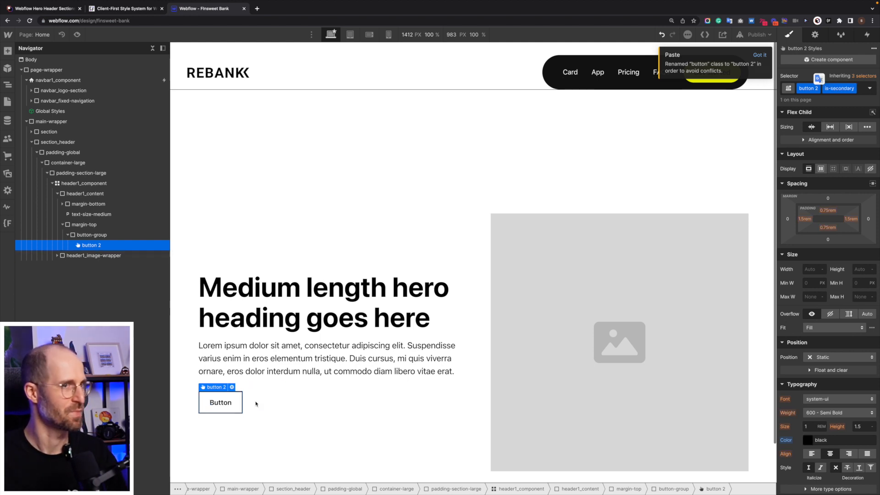
key(Delete)
Insert a Link Block into the hero's empty button-group.
click(255, 404)
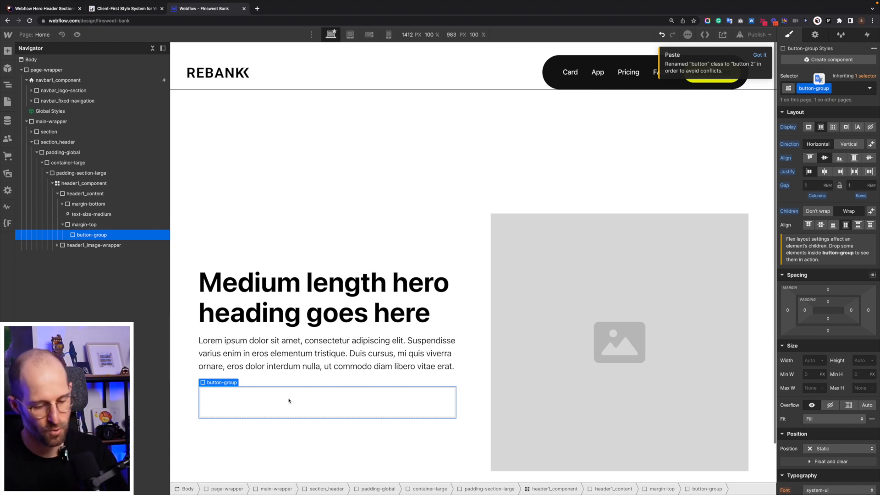
key(ctrl+e)
text(link)
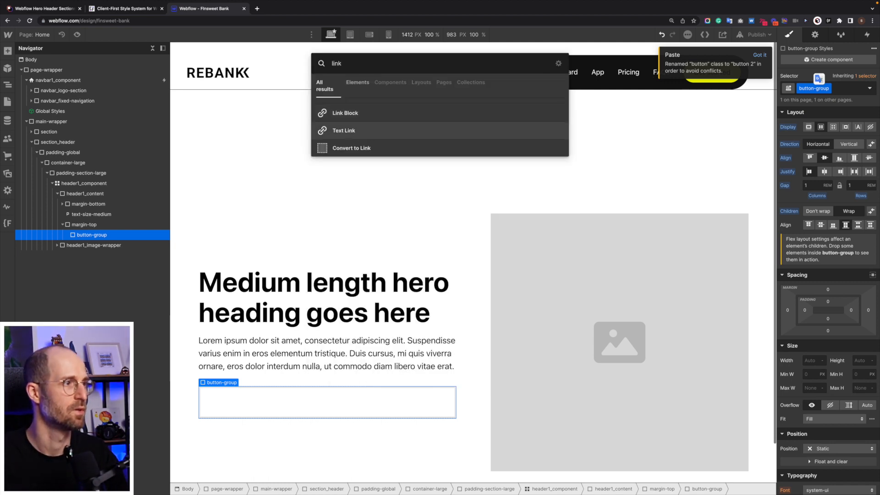
key(Up)
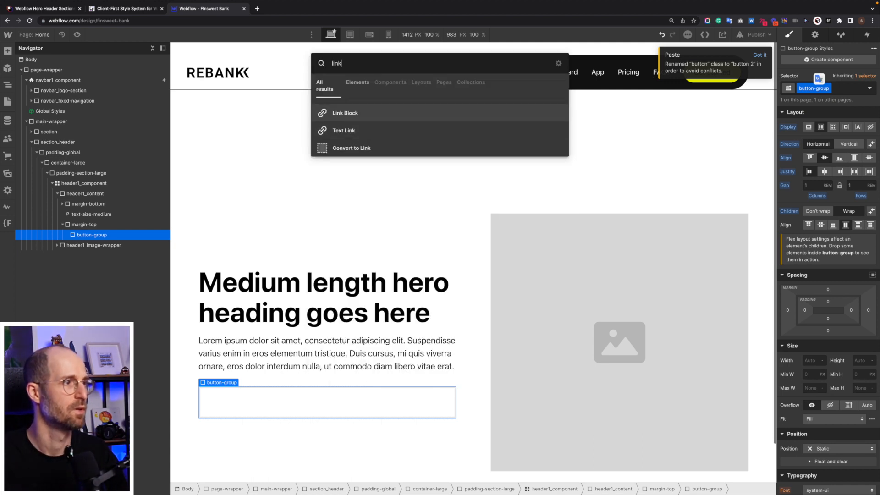
key(Return)
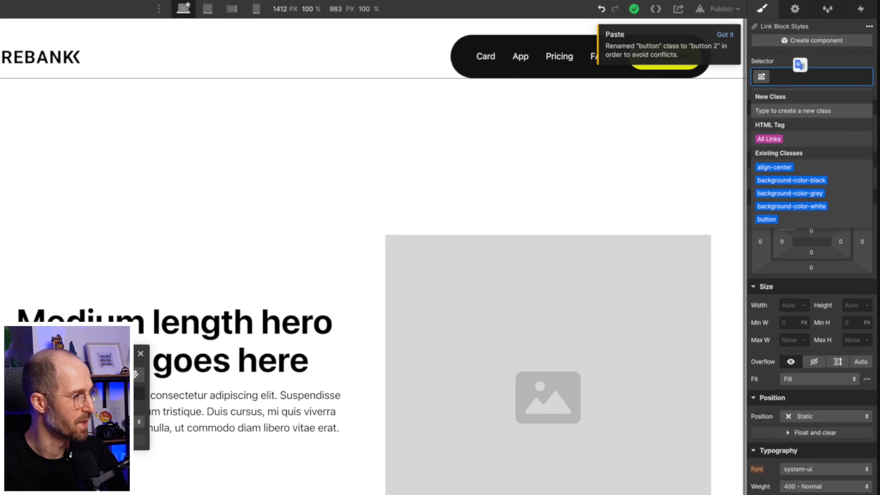
Assign the new class header_main-cta to the Link Block.
text(header)
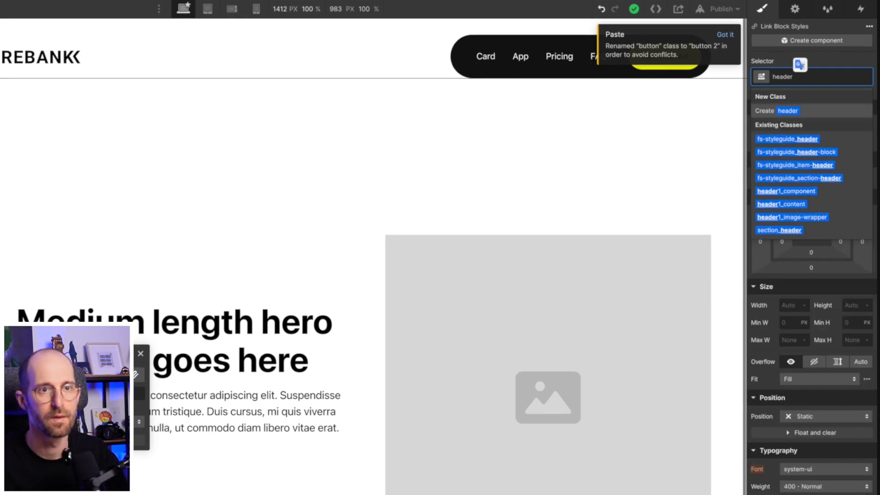
text(_)
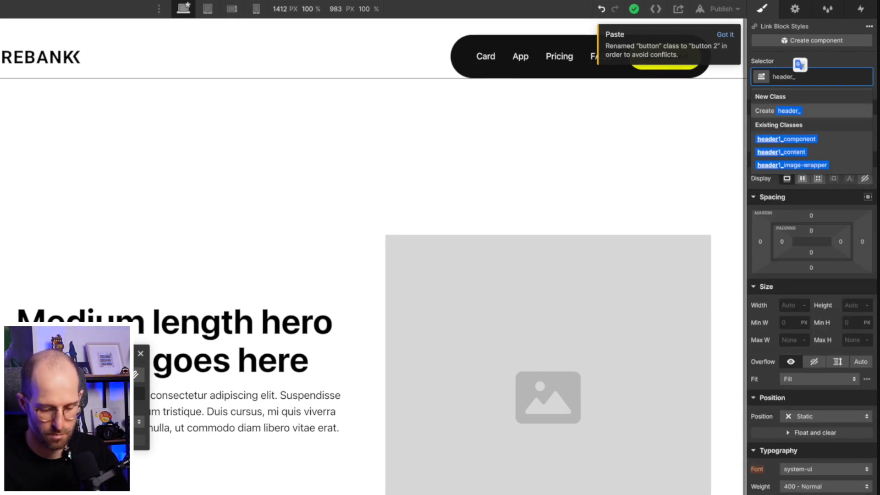
text(main-cta)
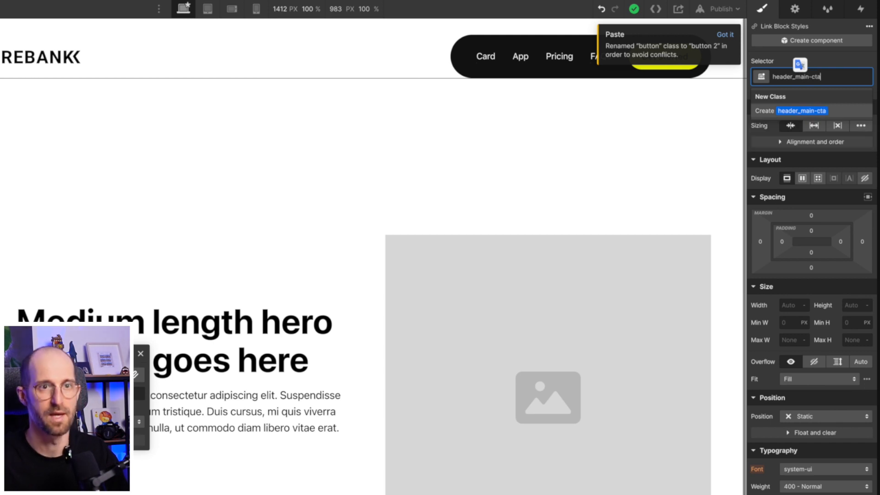
key(Return)
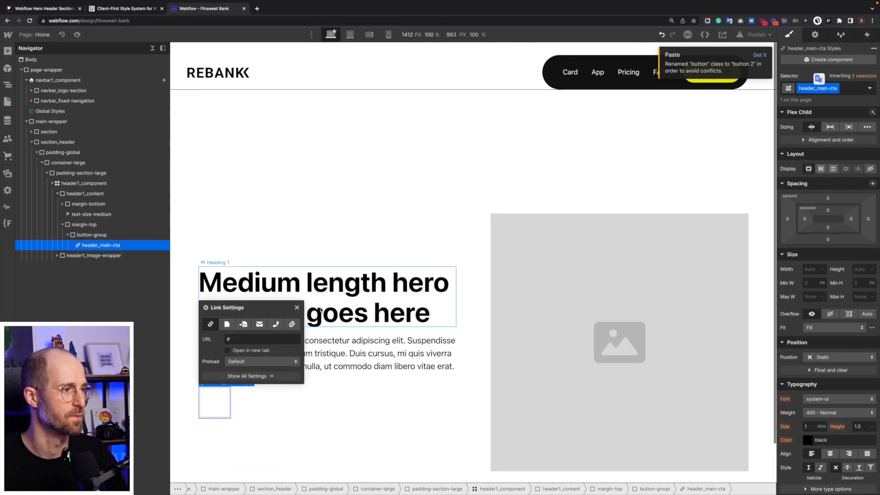
Dismiss the paste notice and examine the hero's heading, image and spacing beneath the navbar.
click(297, 307)
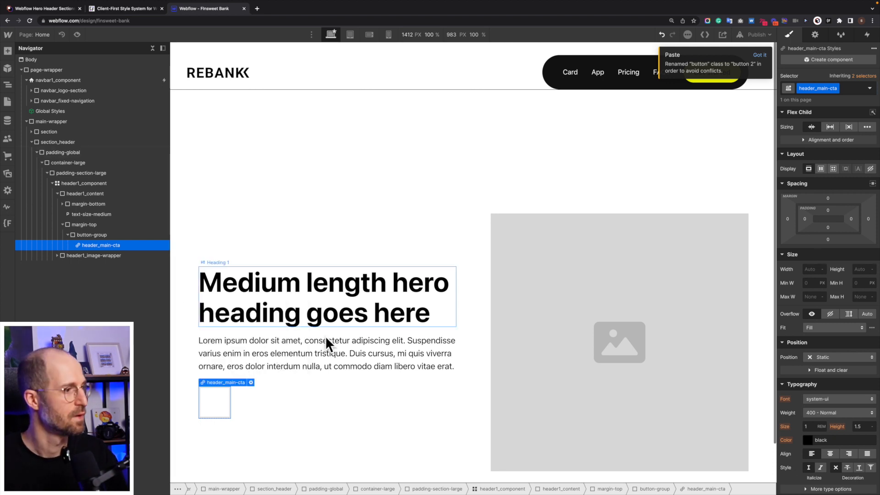
scroll(287, 237, down, 1)
scroll(288, 237, up, 1)
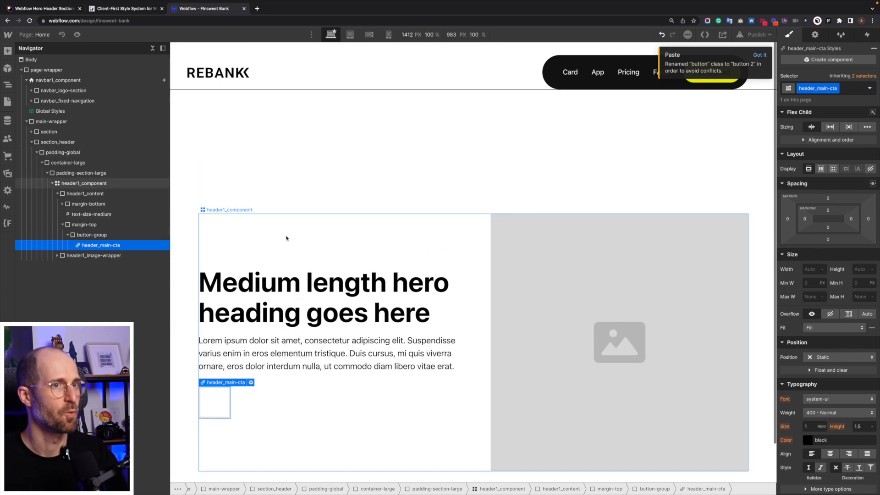
click(759, 55)
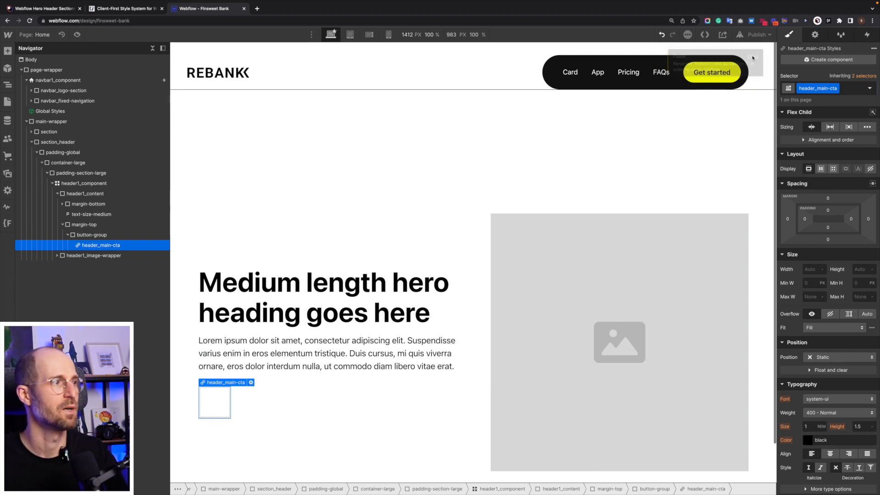
scroll(463, 238, down, 1)
scroll(463, 238, up, 1)
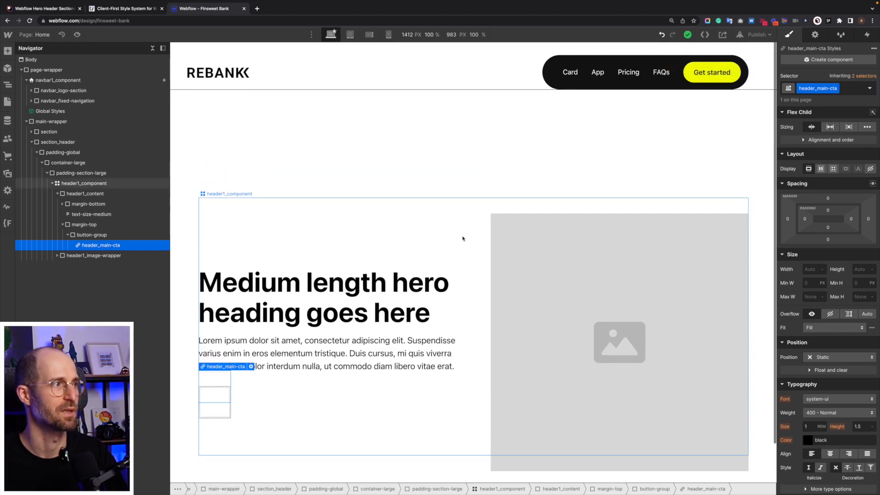
scroll(396, 185, down, 1)
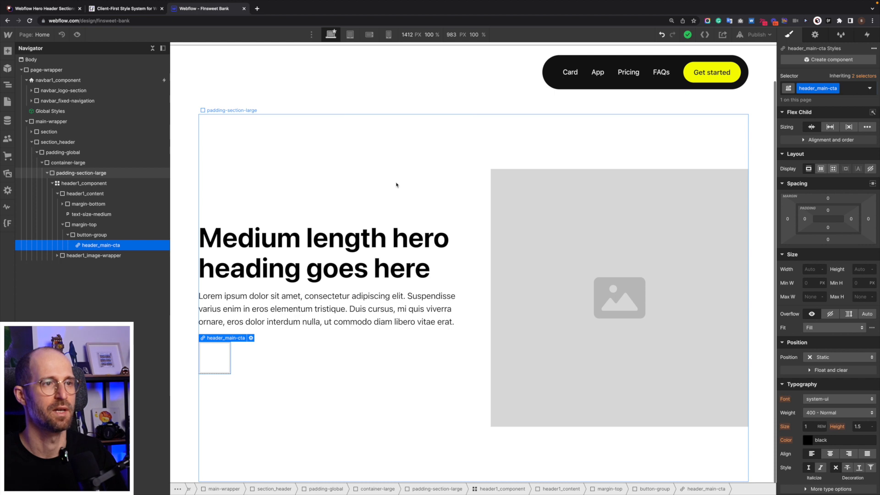
scroll(396, 184, up, 1)
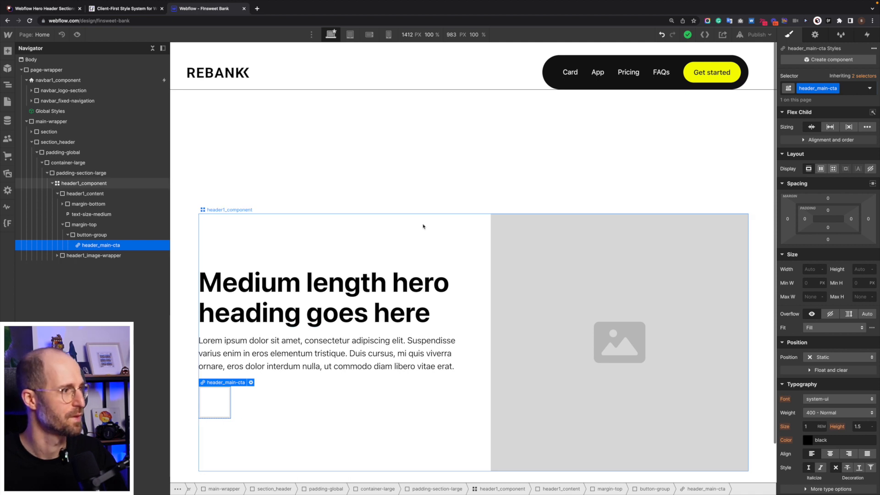
click(550, 248)
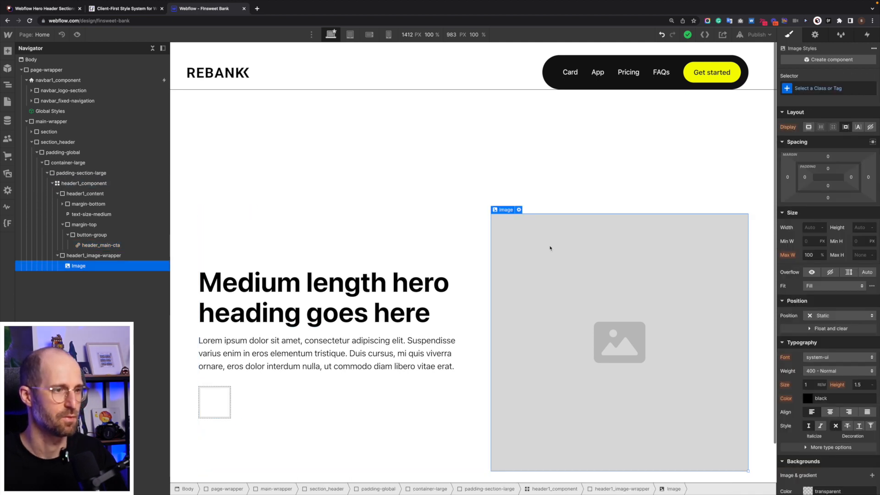
click(284, 278)
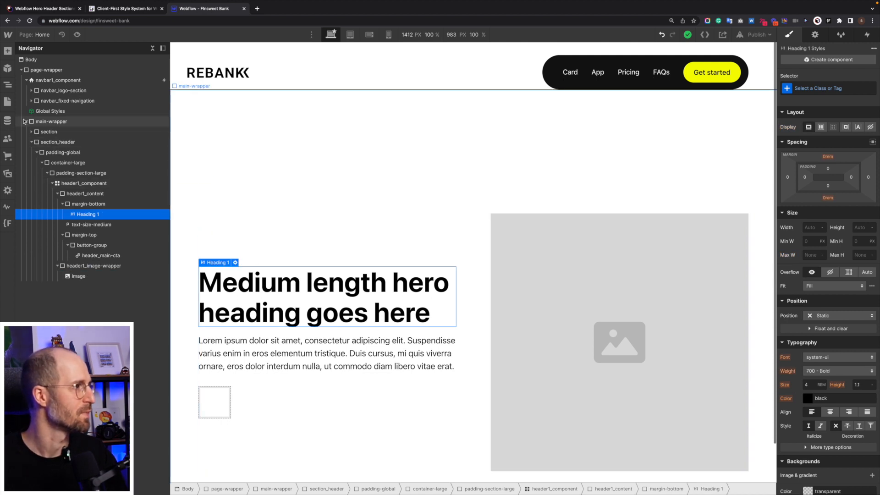
Collapse both sections in main-wrapper and move the empty section below section_header.
click(31, 142)
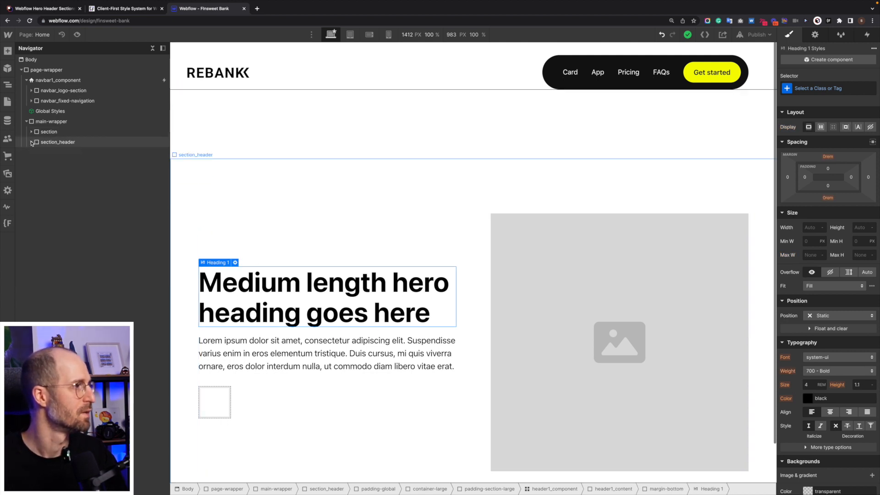
click(293, 155)
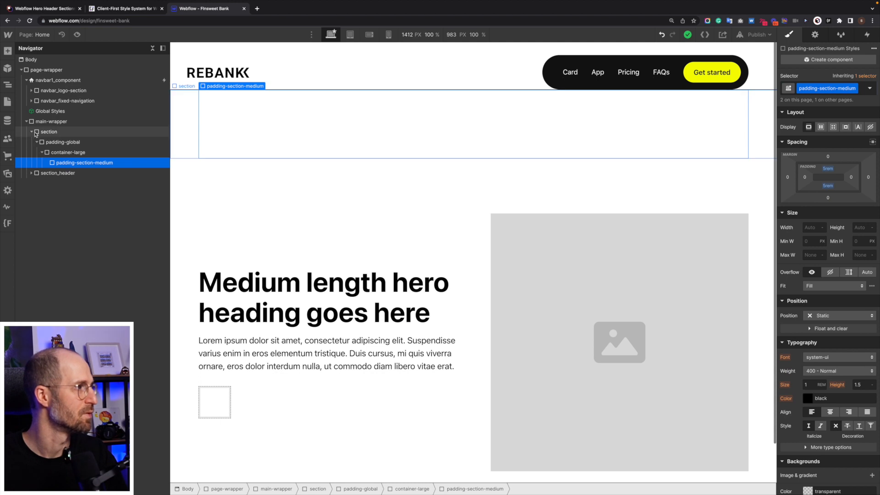
click(31, 132)
click(52, 132)
drag(63, 134, 55, 144)
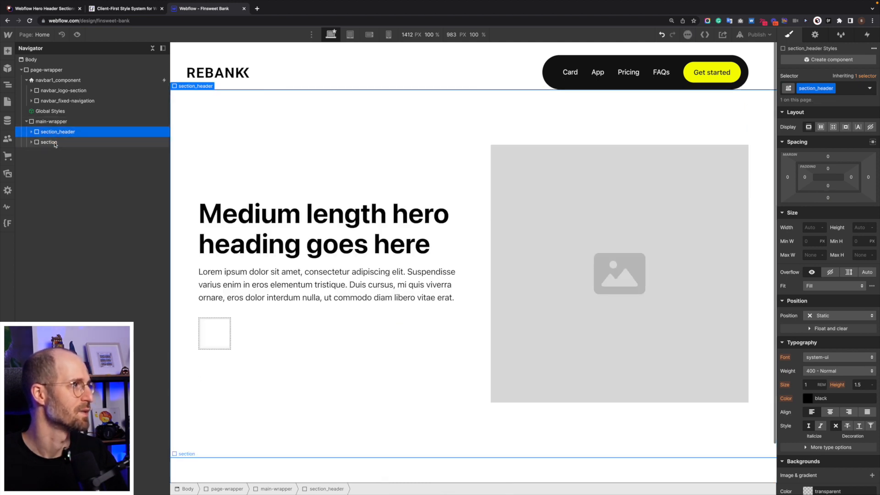
Browse the marketing component categories in the Relume library through Team Sections, and return to the Webflow project.
click(46, 7)
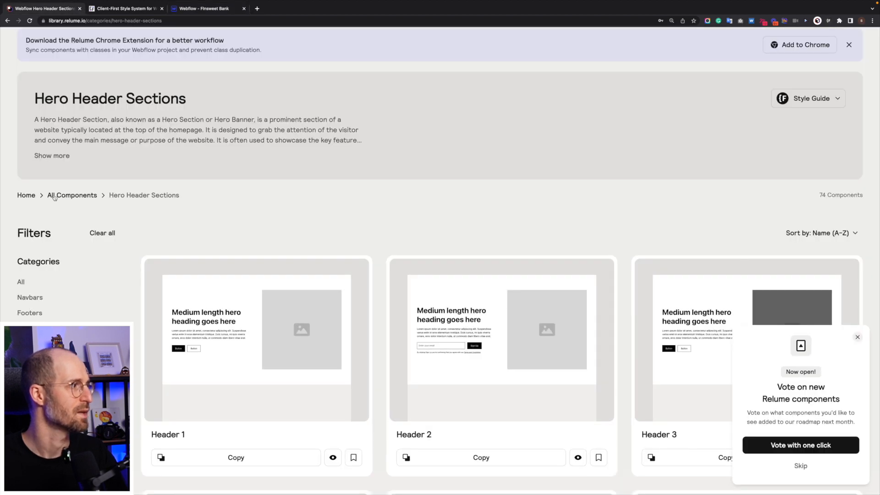
scroll(54, 197, up, 1)
click(103, 47)
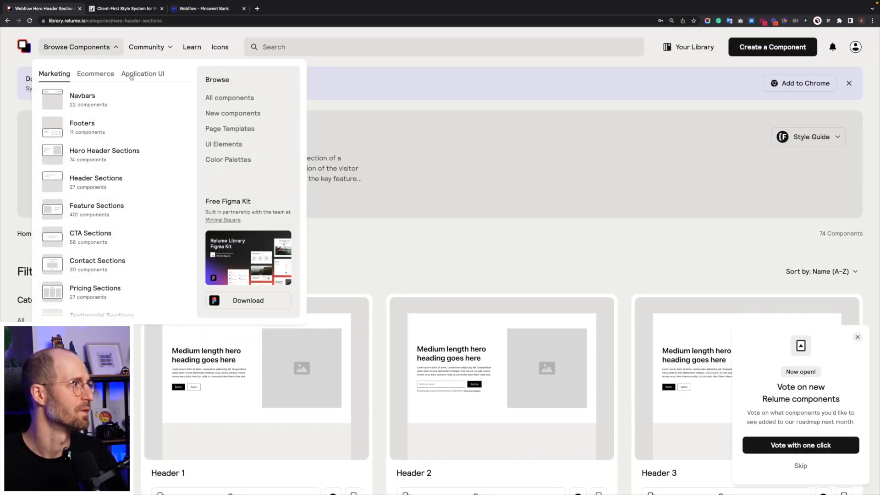
scroll(120, 233, down, 2)
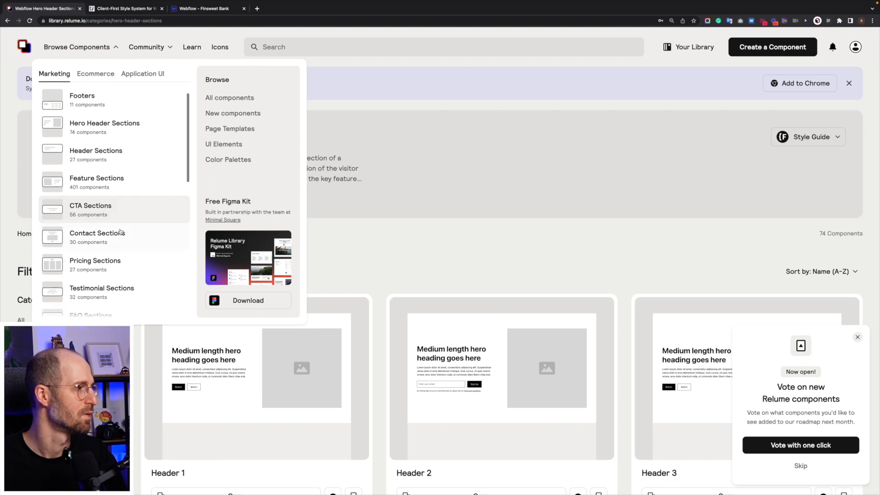
scroll(120, 231, down, 2)
scroll(107, 268, down, 1)
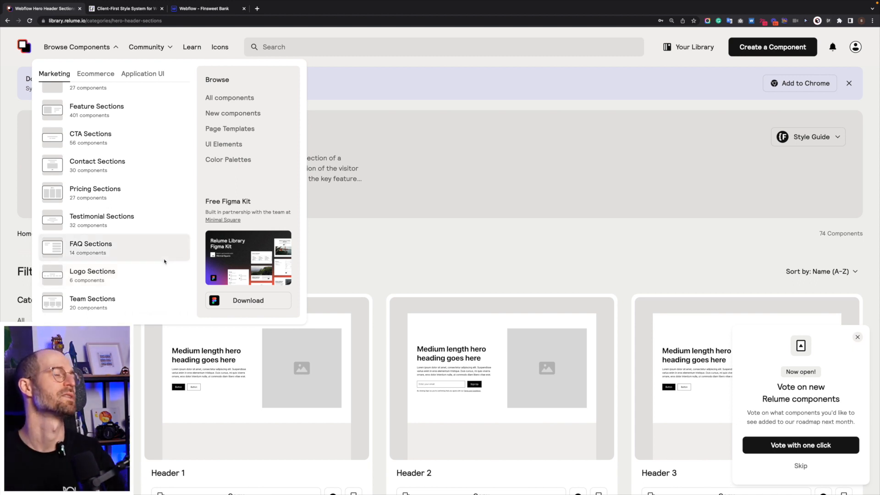
click(203, 10)
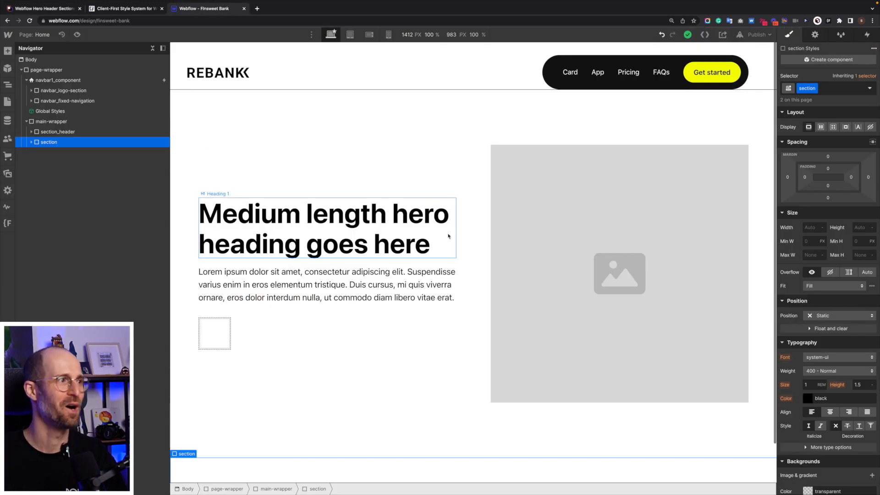
Check the logo's alignment in preview and set navbar_logo-section's flex layout to vertical direction with stretch alignment.
click(77, 35)
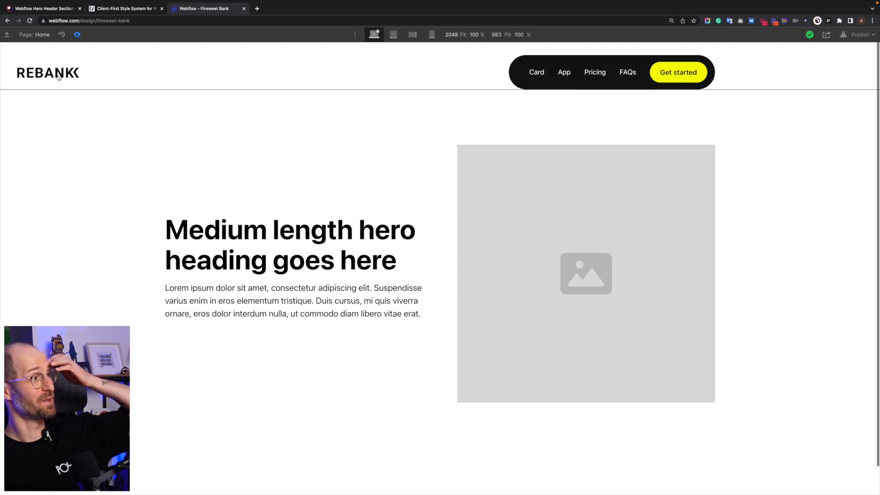
click(78, 35)
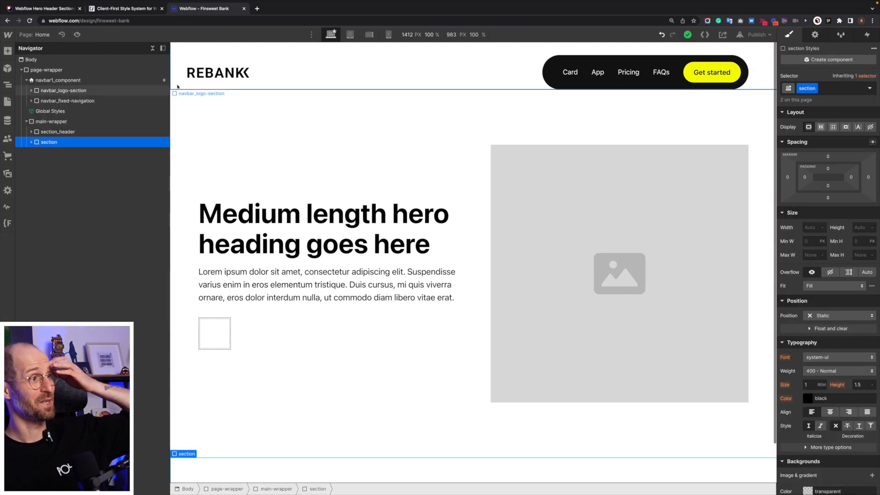
click(199, 80)
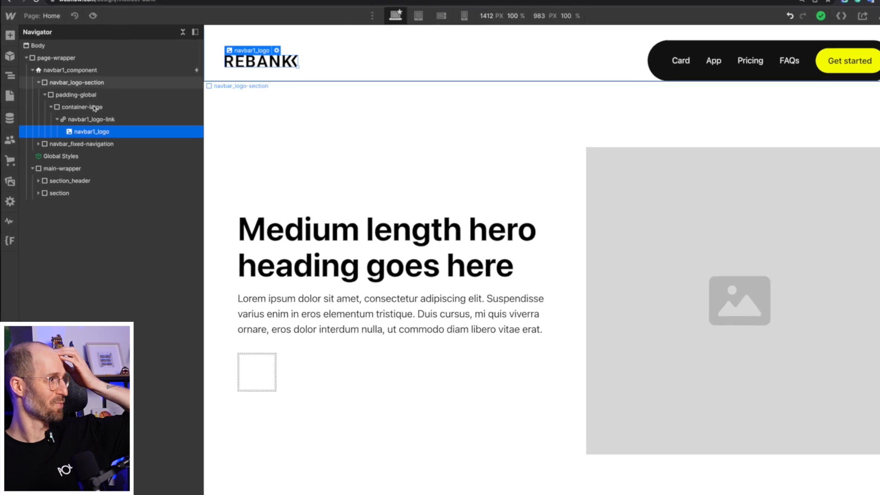
click(87, 106)
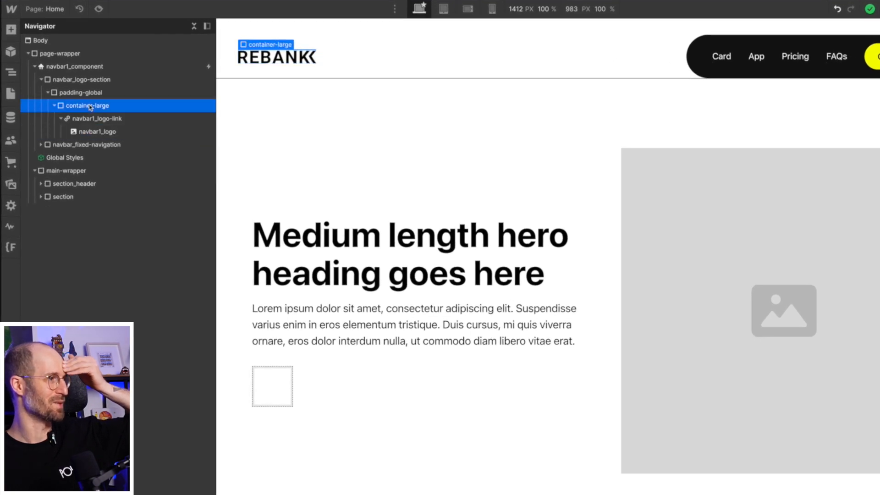
click(68, 80)
click(41, 80)
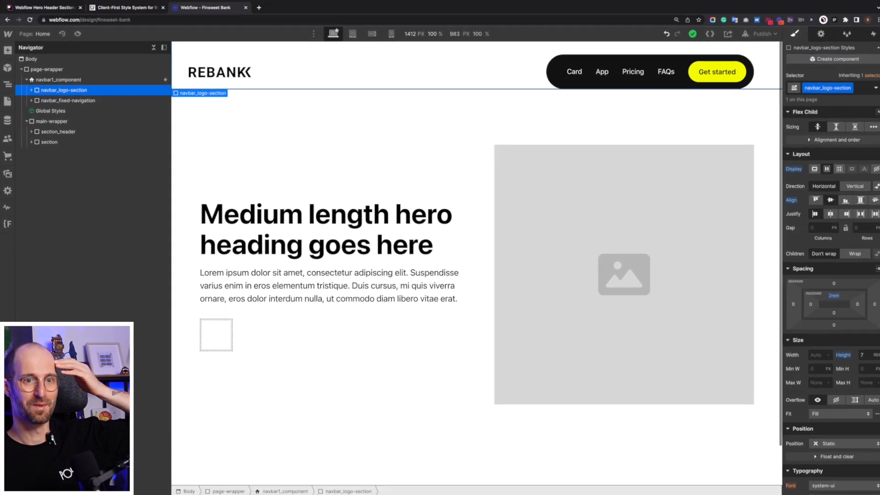
click(859, 186)
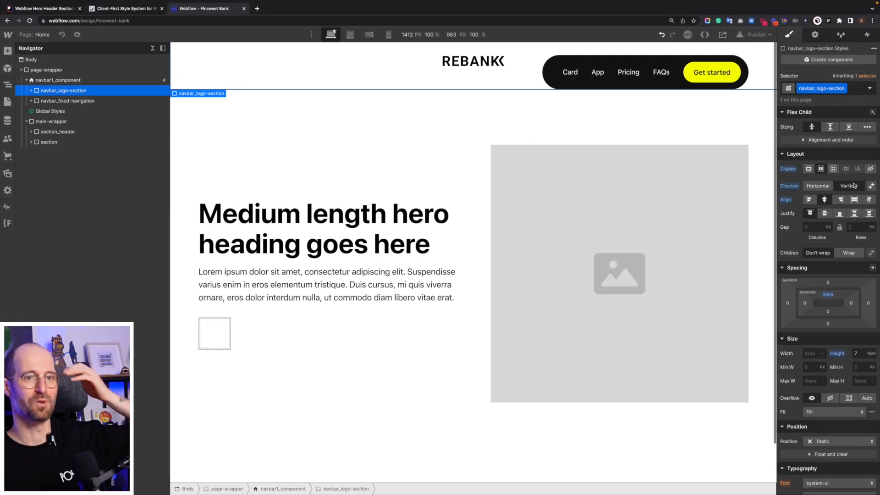
click(854, 201)
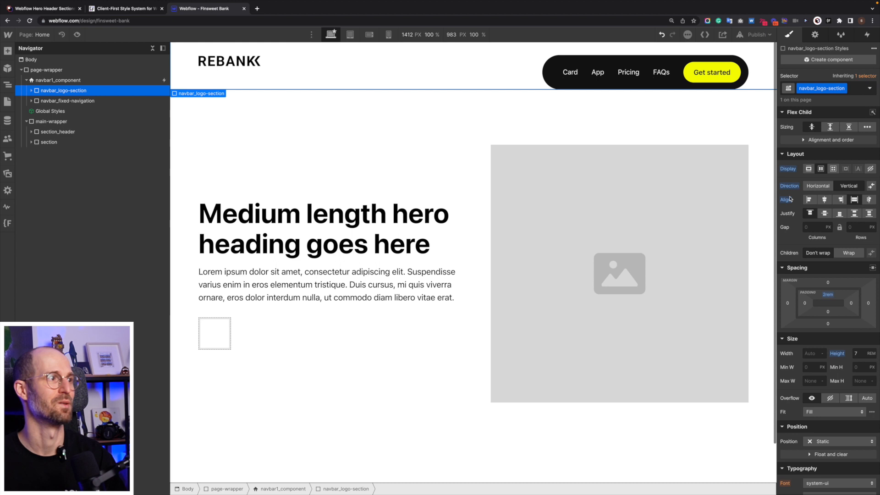
Preview the page and examine how the navbar logo lines up with the hero heading.
click(77, 35)
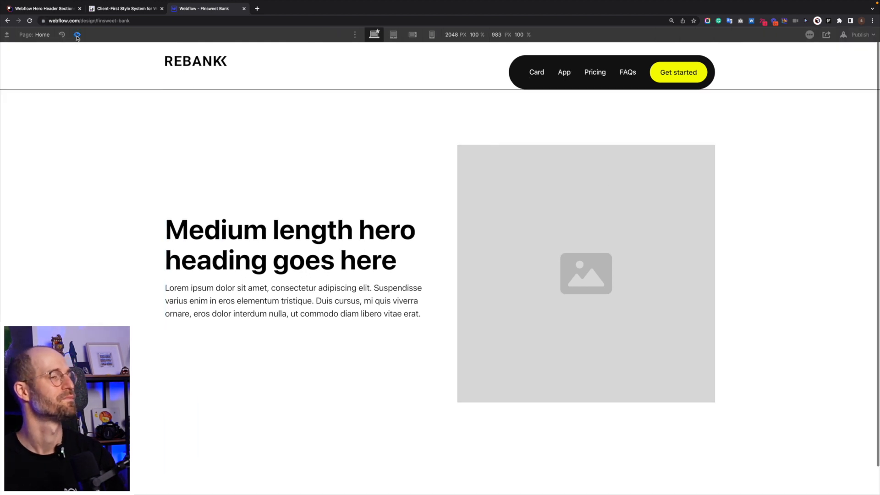
scroll(483, 228, down, 1)
scroll(459, 220, up, 1)
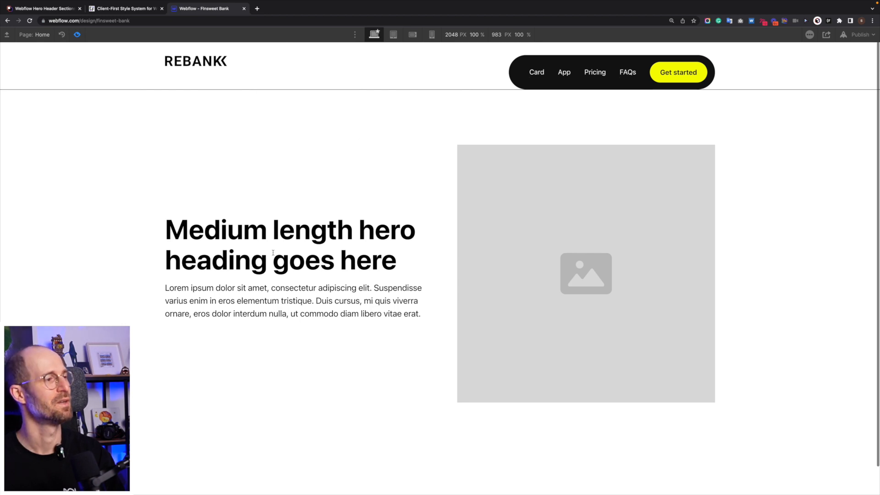
scroll(369, 337, down, 1)
scroll(366, 310, up, 1)
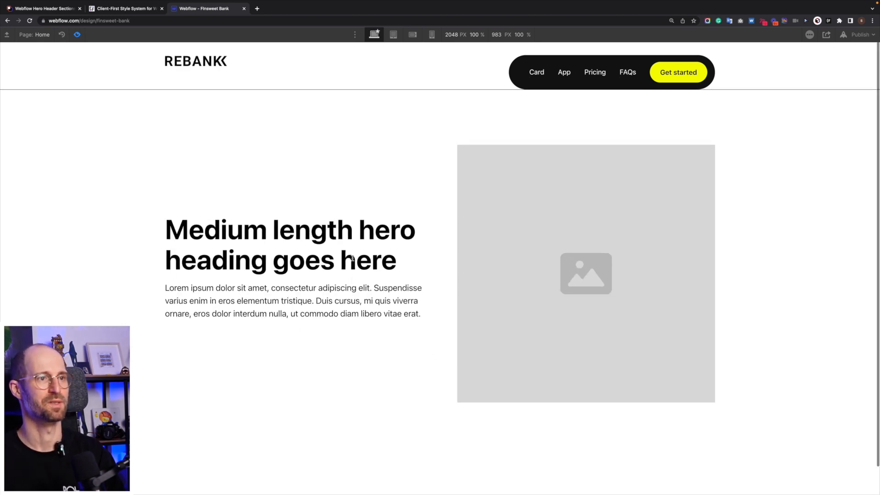